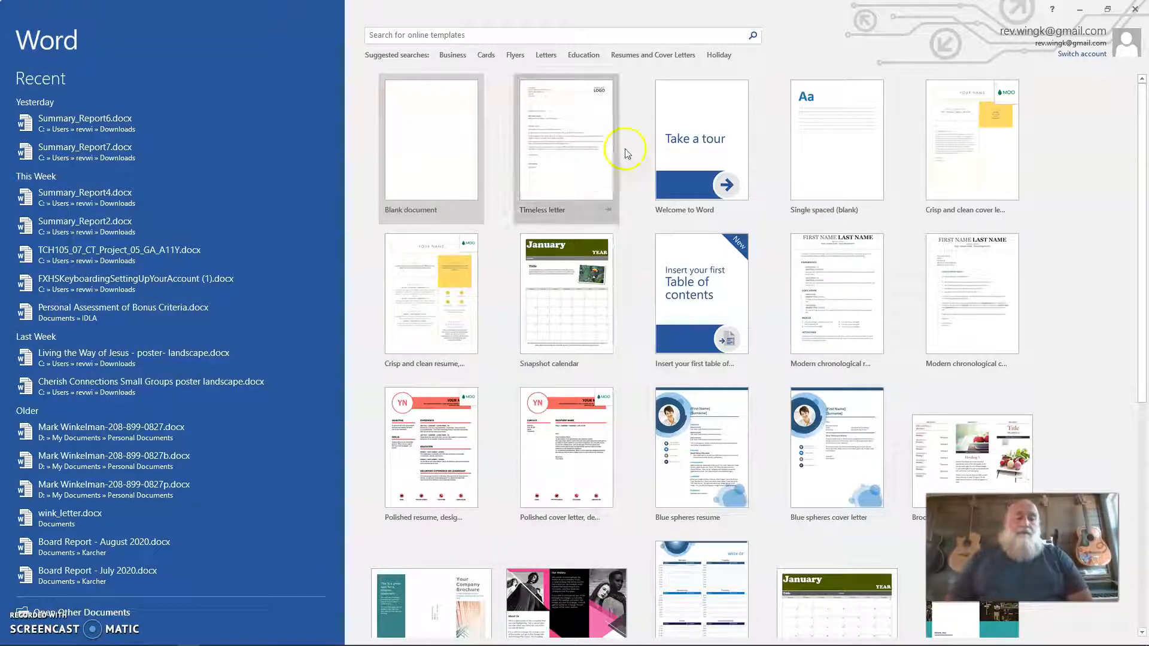
Step: Search the online templates for Resumes and Cover Letters
click(691, 321)
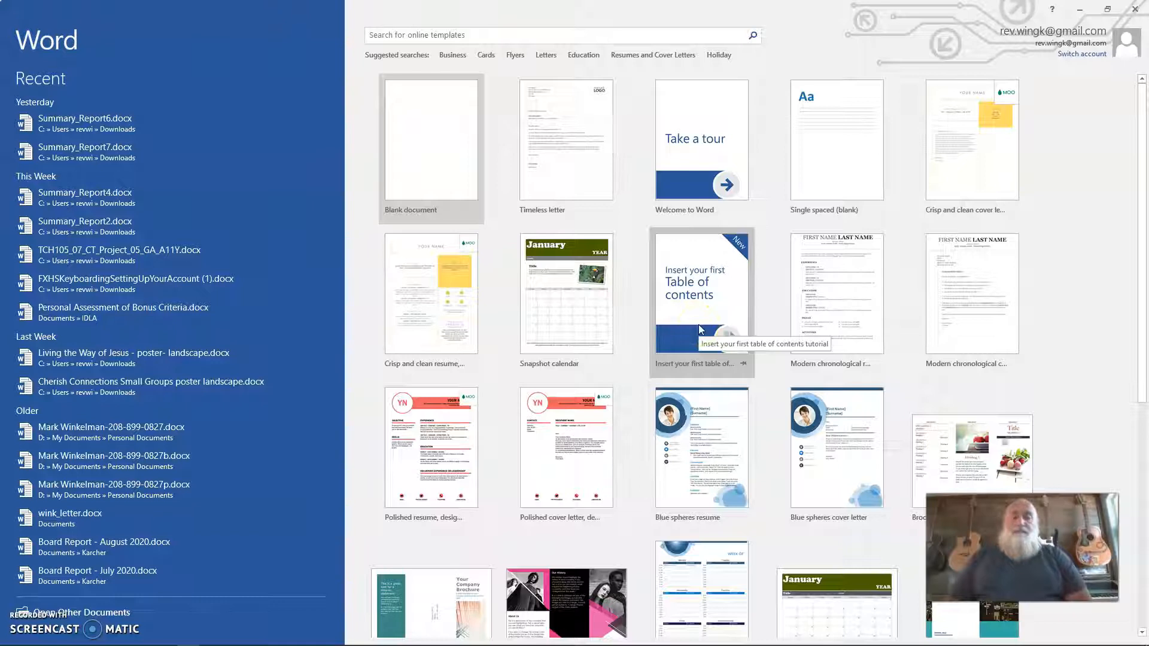
click(481, 37)
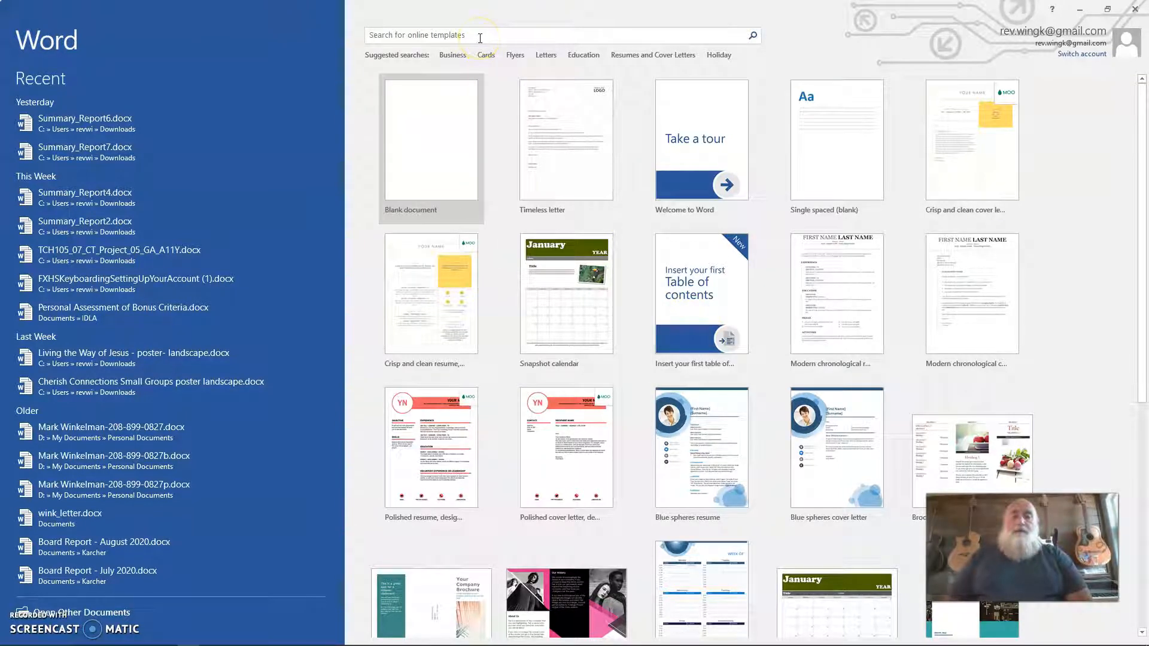
click(480, 38)
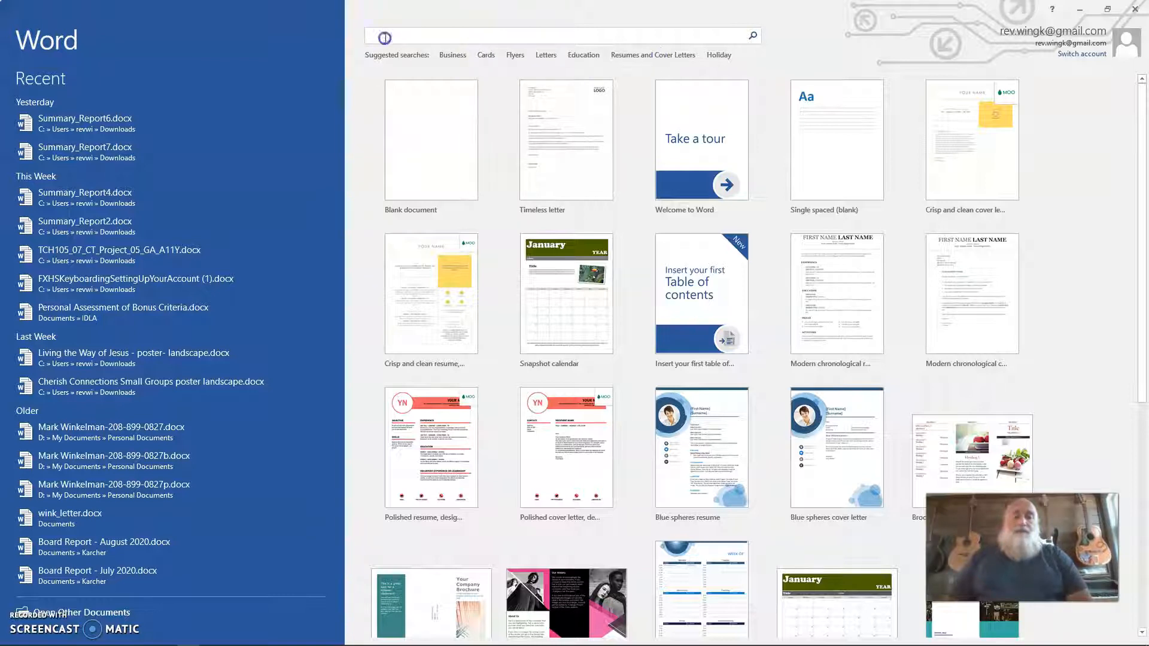
click(666, 56)
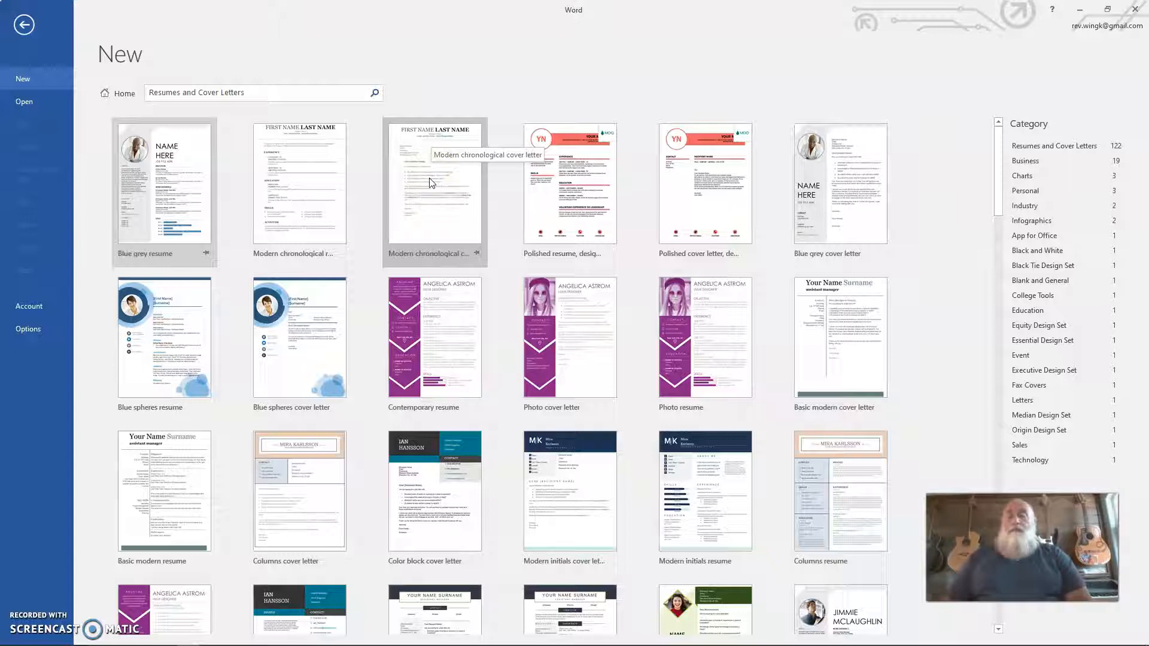
Step: Create a new document from the Modern chronological resume template
click(305, 184)
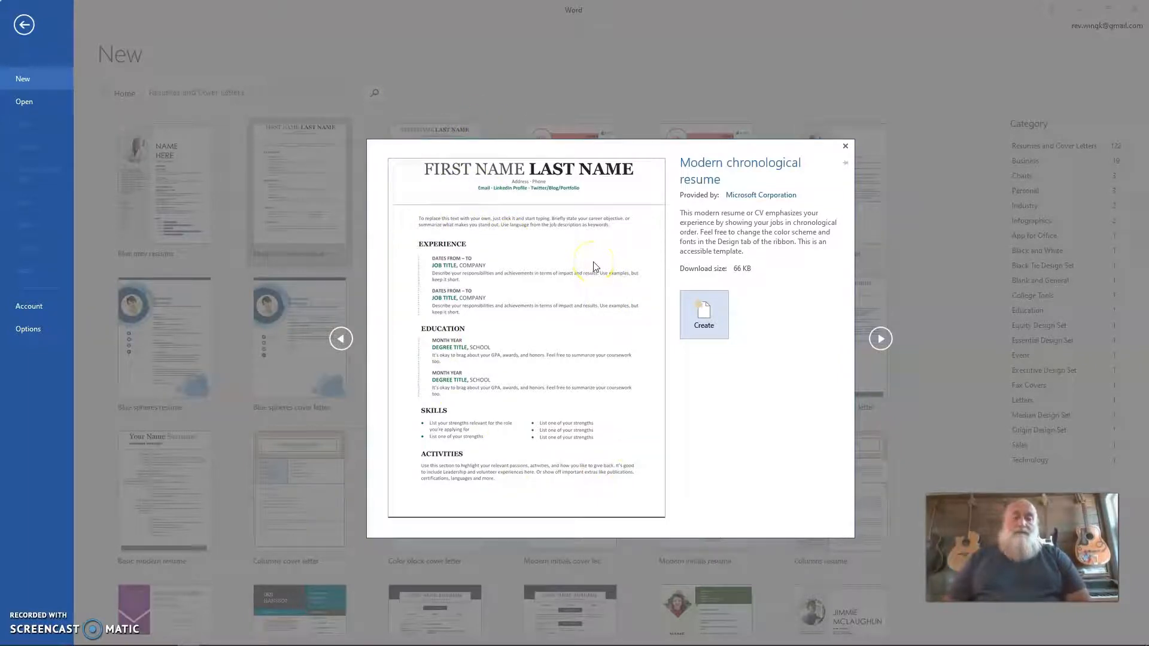
click(705, 314)
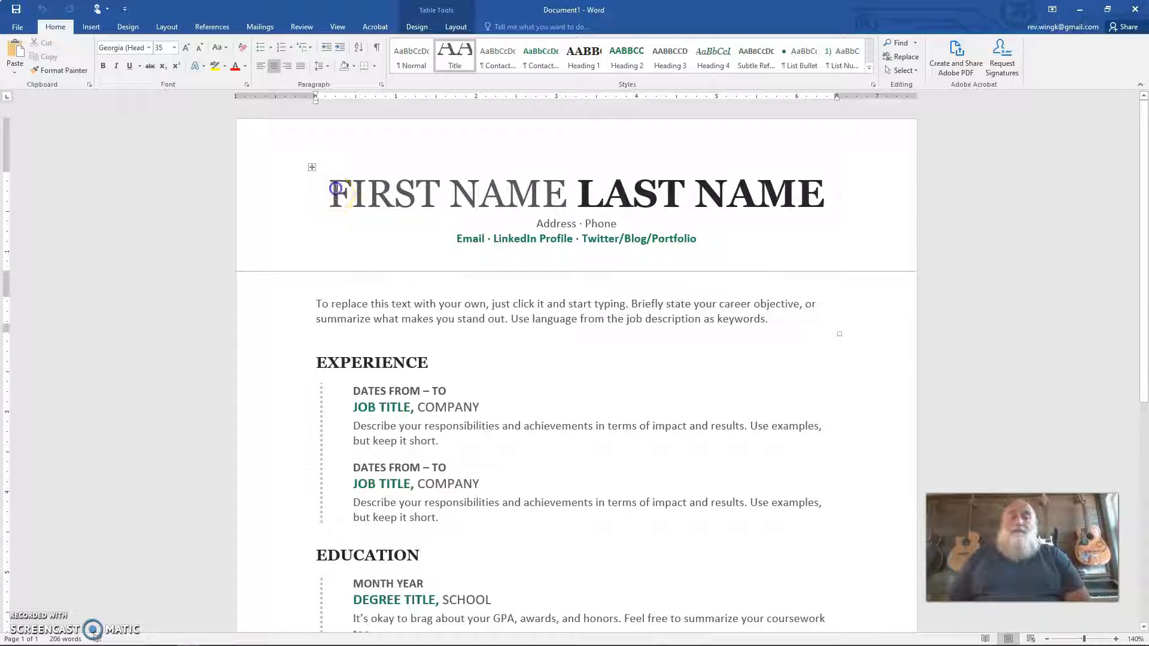
Step: Replace the FIRST NAME and LAST NAME placeholders in the heading with the person's first and last name
drag(332, 191, 470, 175)
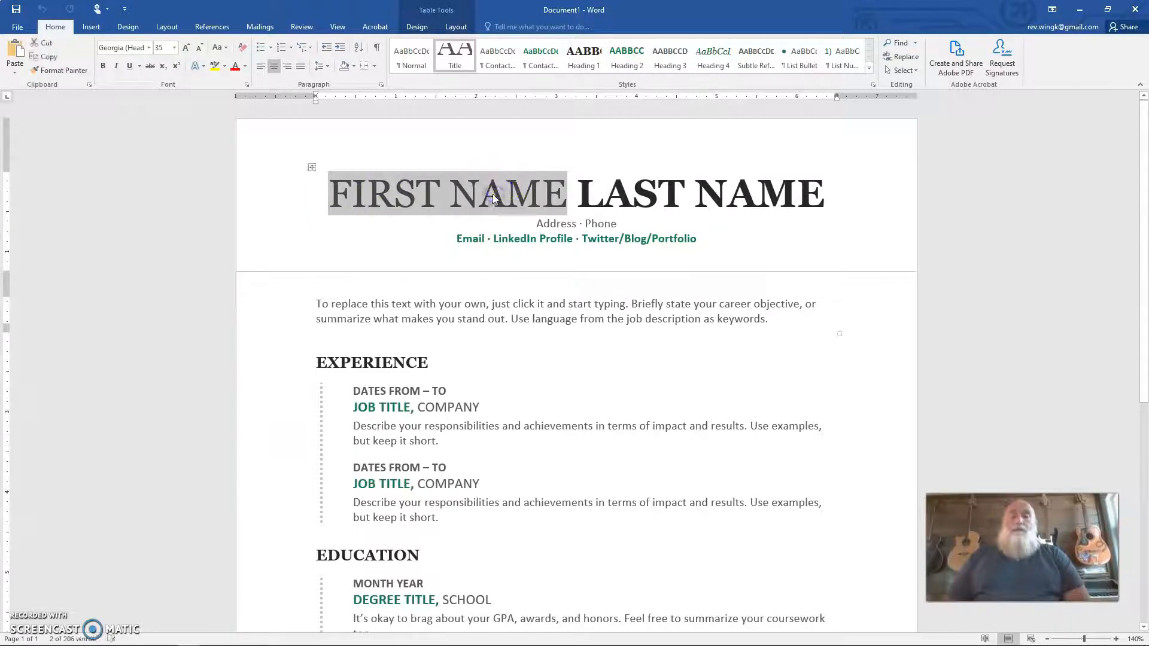
click(694, 190)
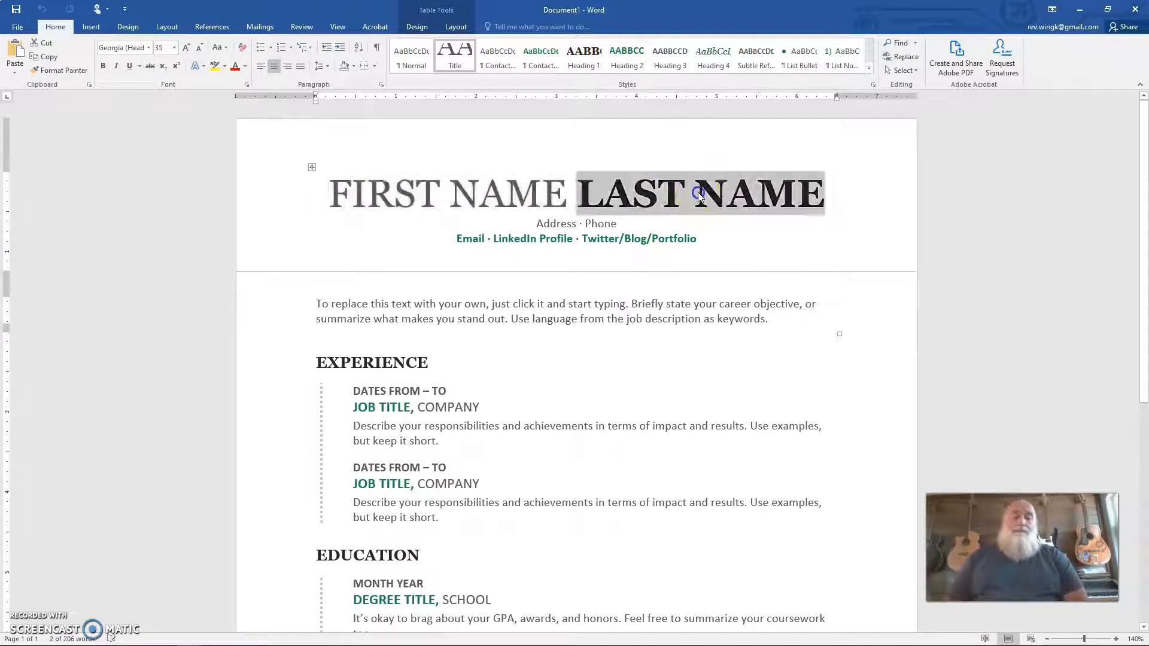
click(559, 225)
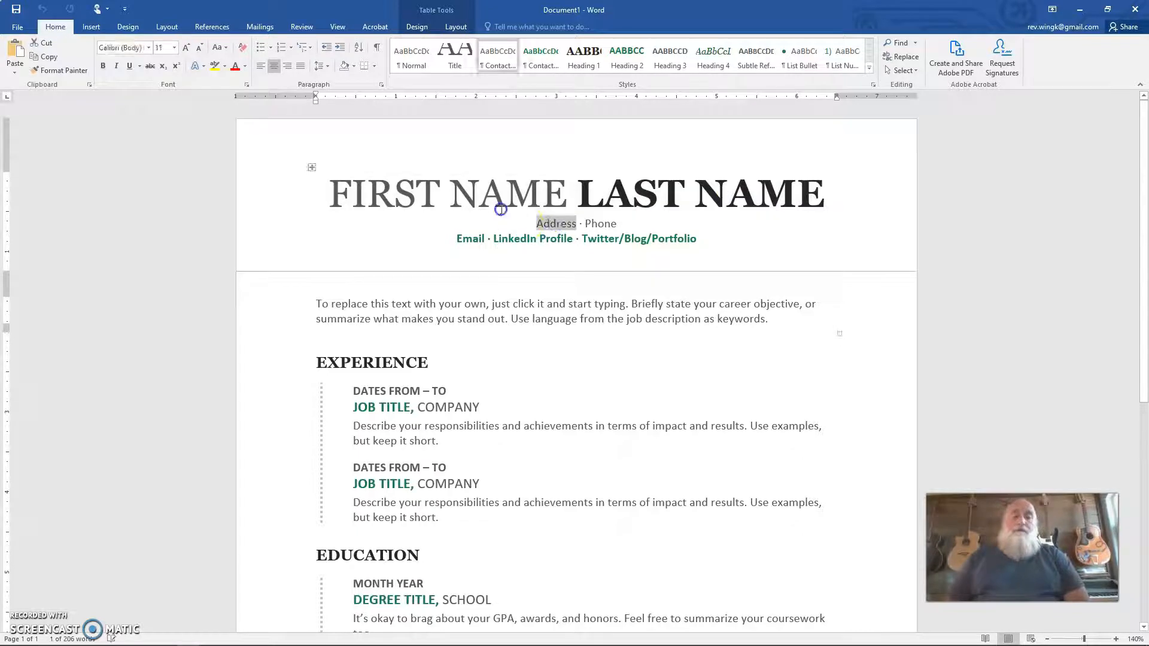
click(477, 189)
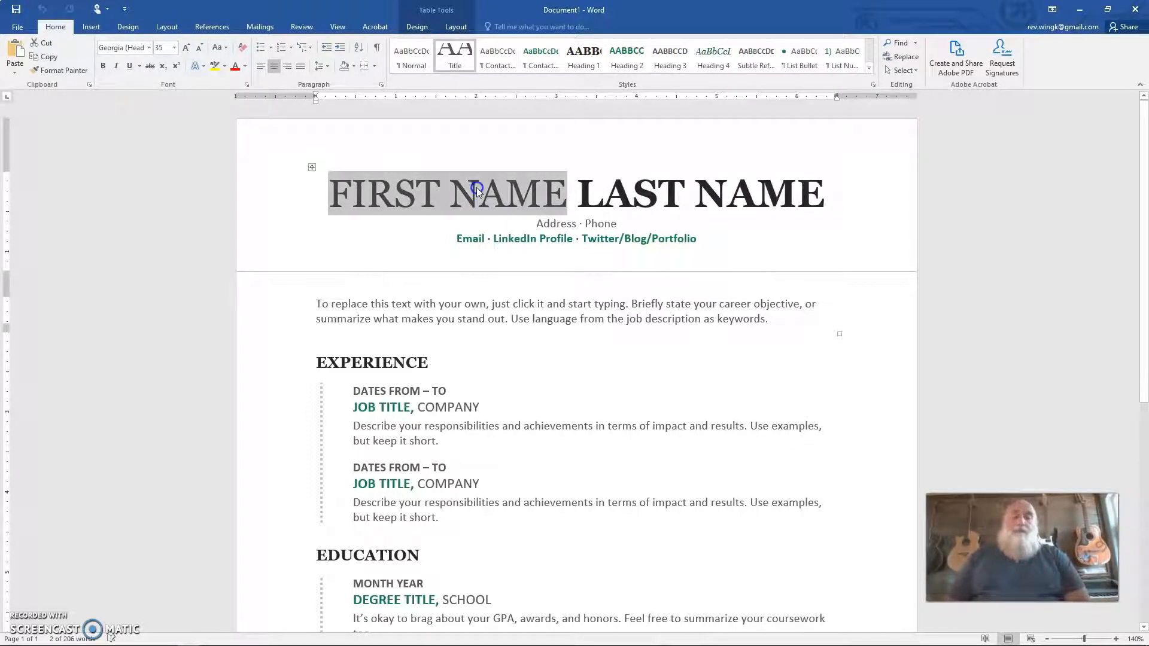
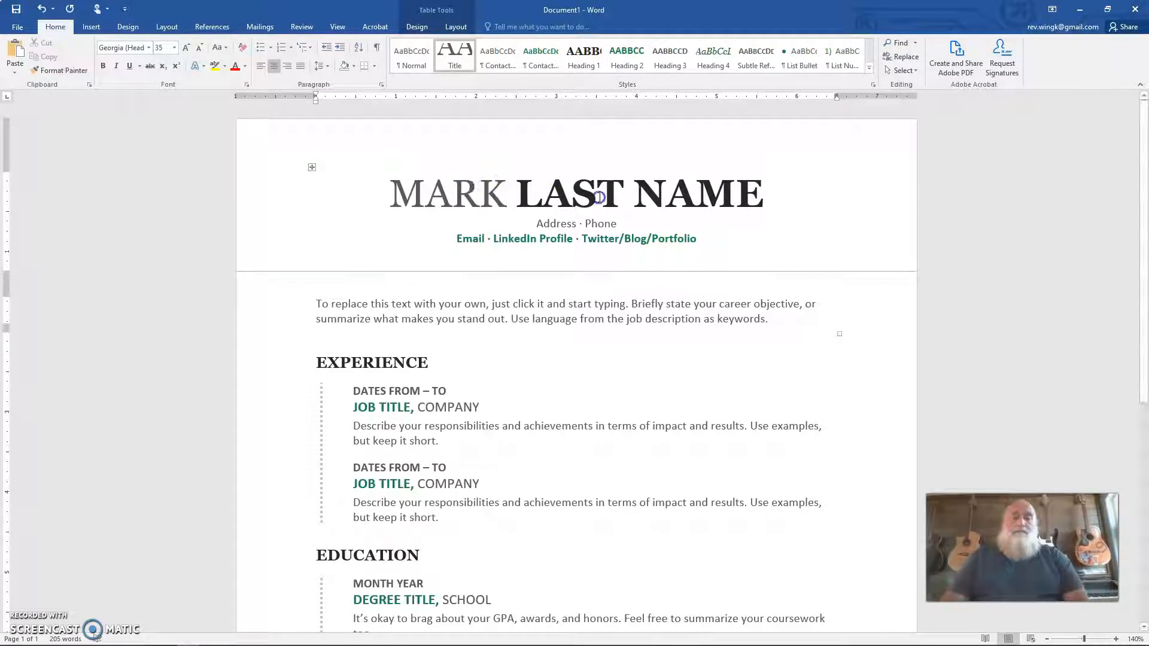
click(617, 189)
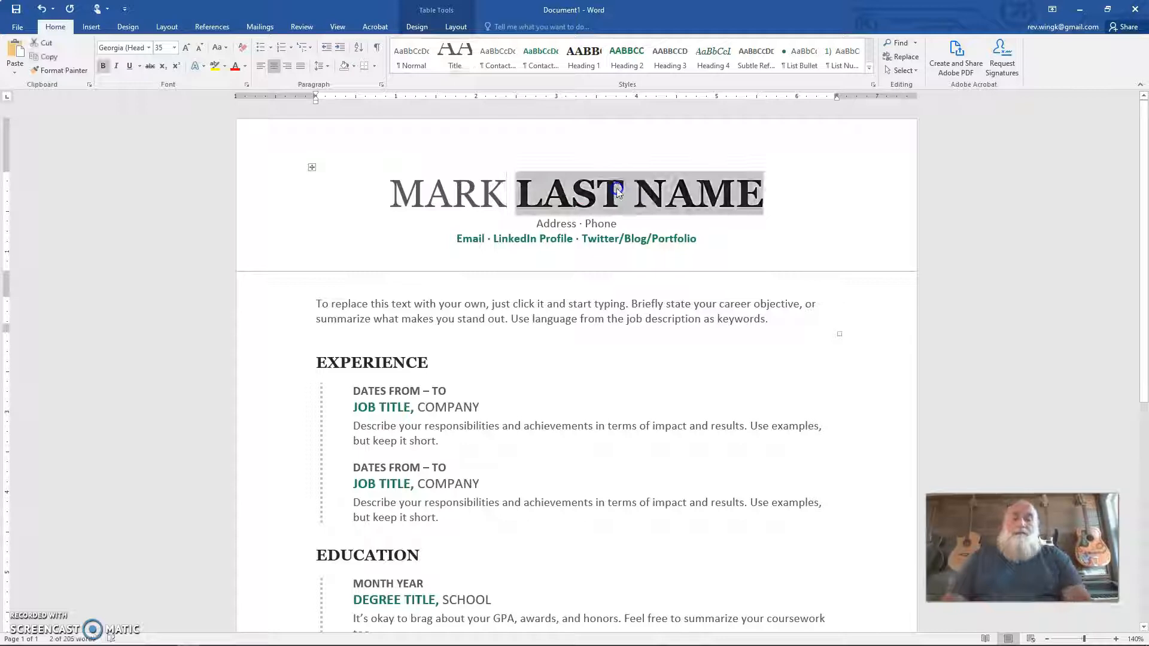
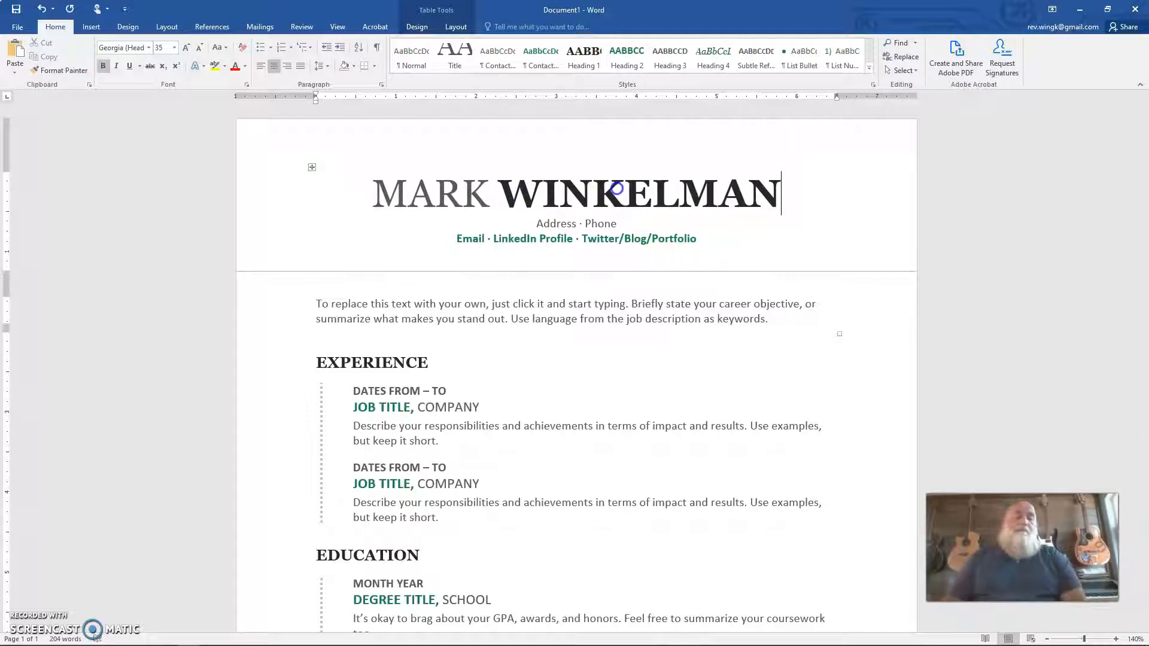
Step: Replace the Address placeholder with the person's street address, city, state and ZIP code
click(553, 225)
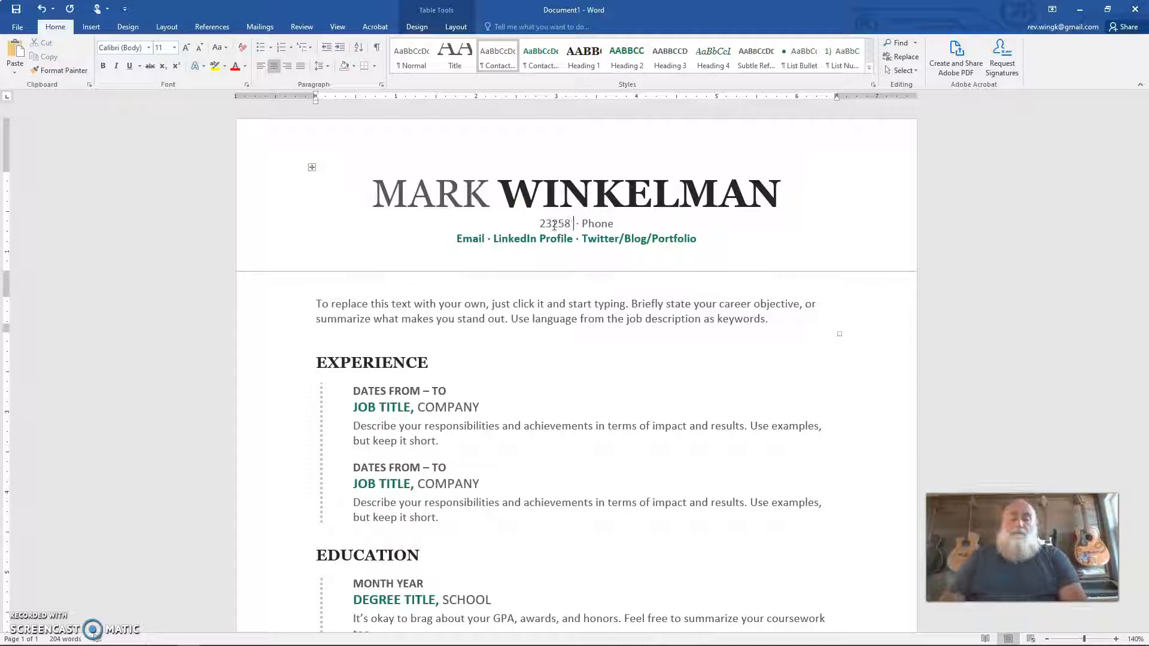
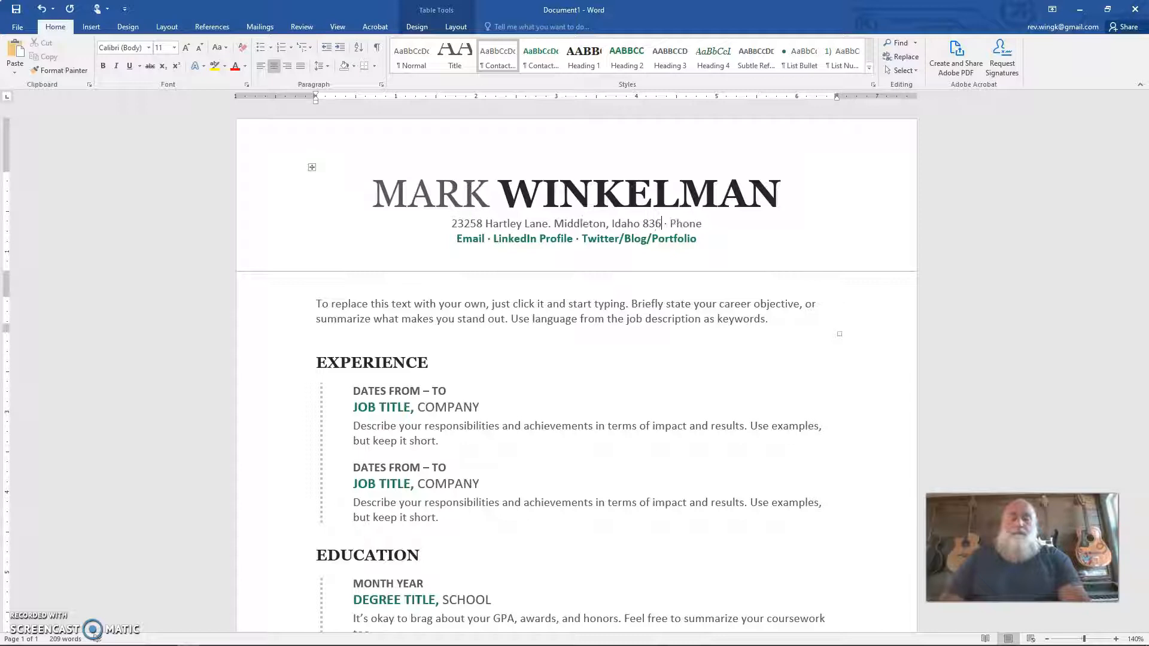
Step: Replace the Phone placeholder with the person's phone number
click(690, 225)
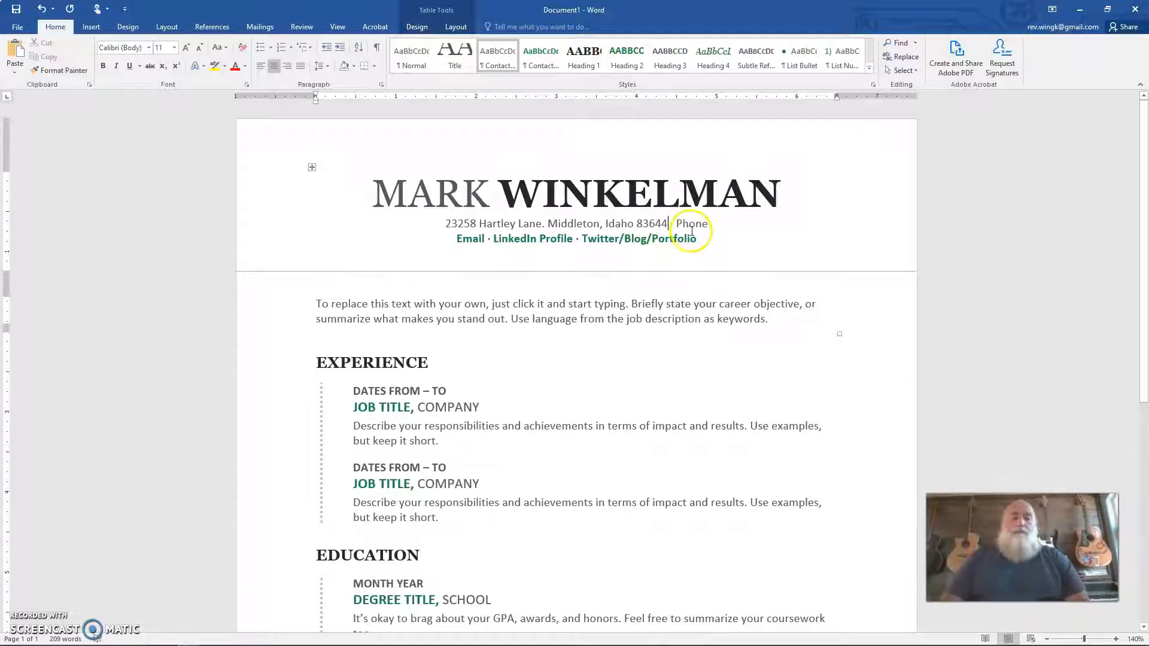
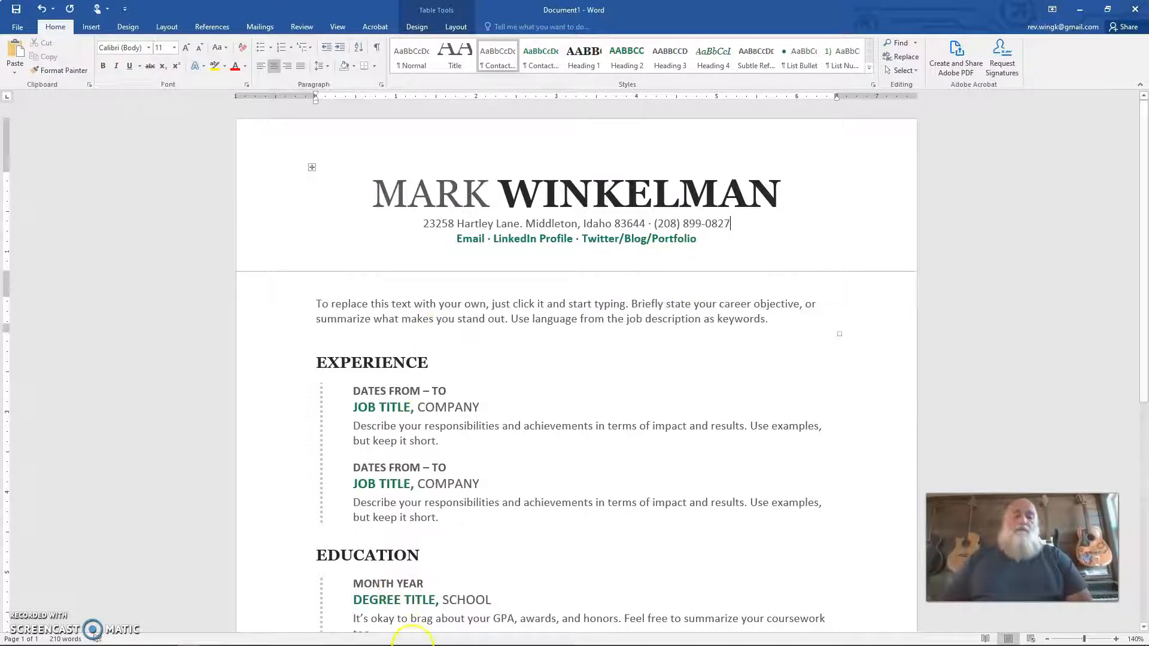
Step: Replace the Email placeholder with the person's e-mail address
double_click(471, 239)
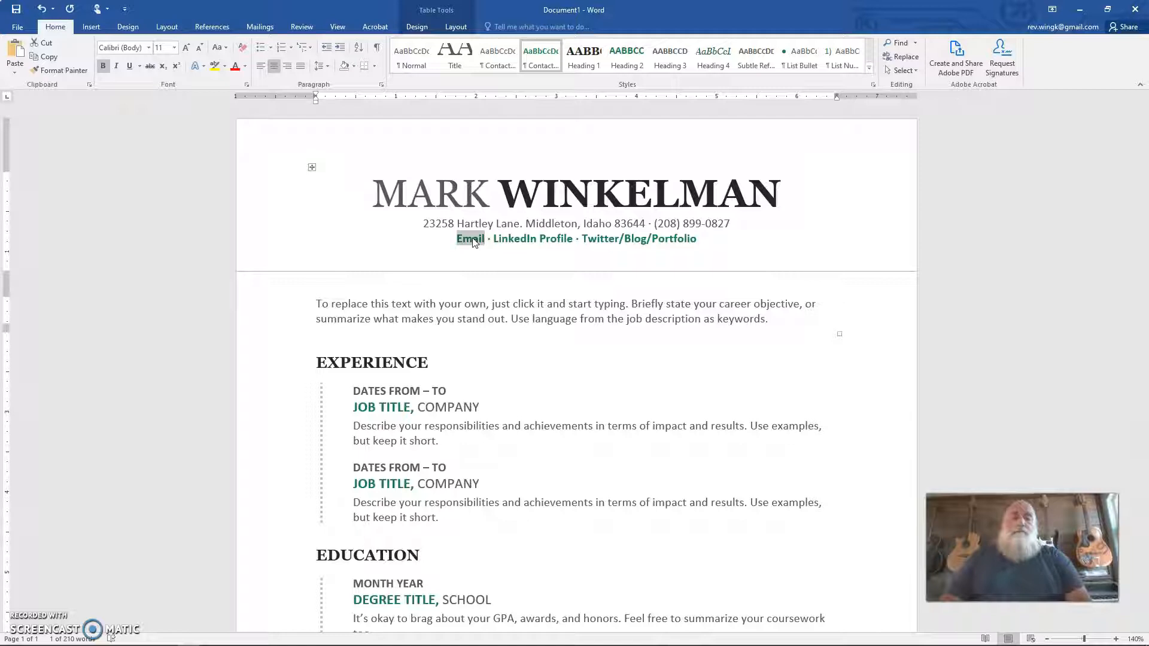
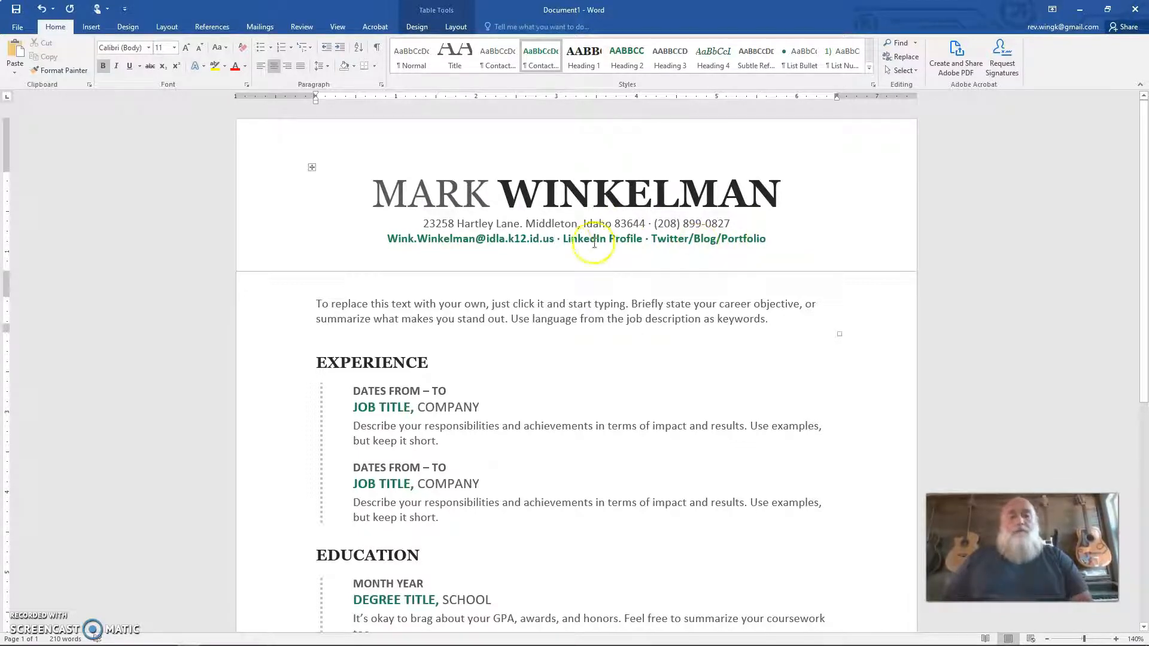
Step: Delete the LinkedIn Profile and Twitter/Blog/Portfolio placeholders along with the separator before them
drag(565, 238, 766, 239)
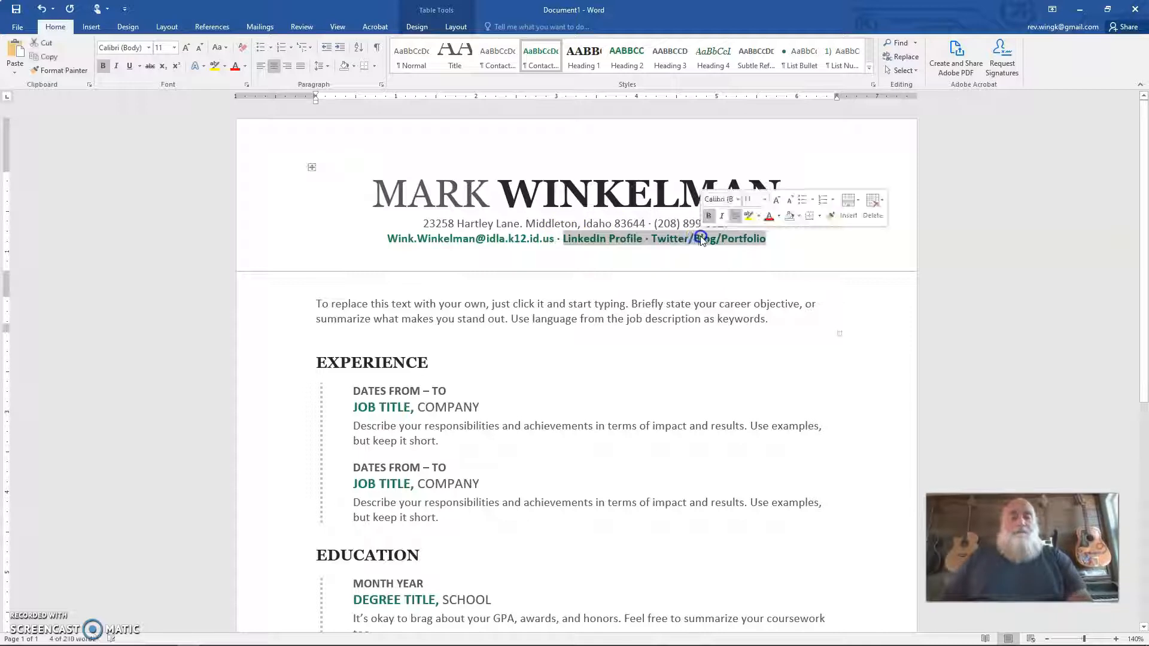
key(Delete)
key(BackSpace)
key(BackSpace)
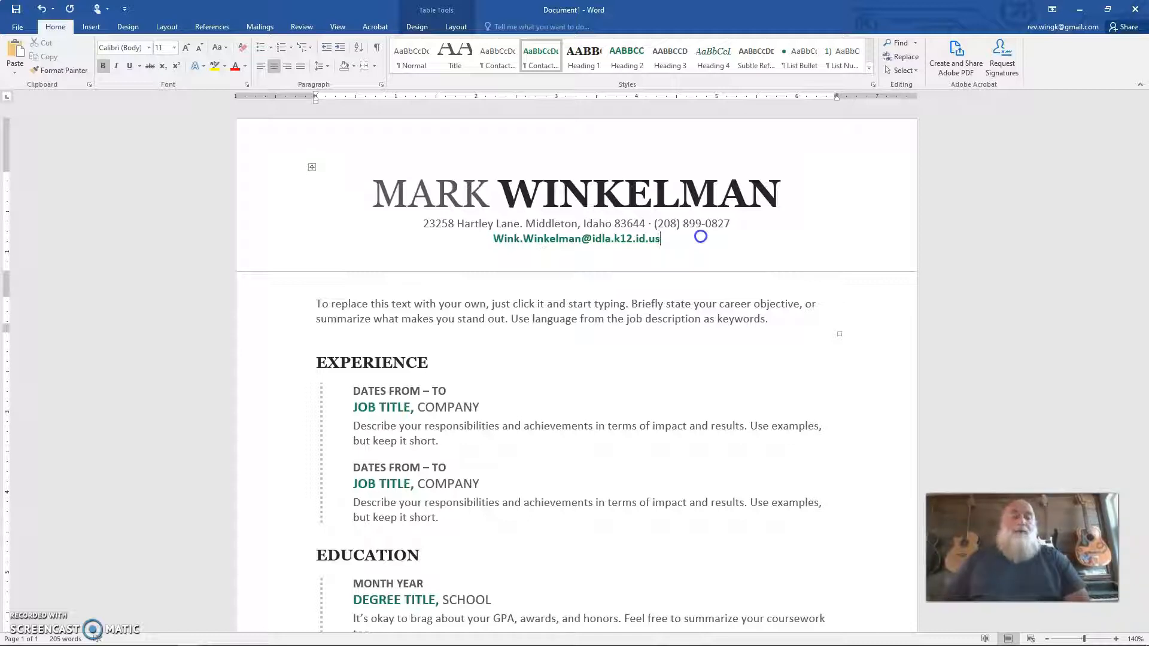
Step: Replace the objective placeholder with "I desire a position in education where I can be most effective with the skills and tools that I have gained through experience and continuing education."
click(331, 304)
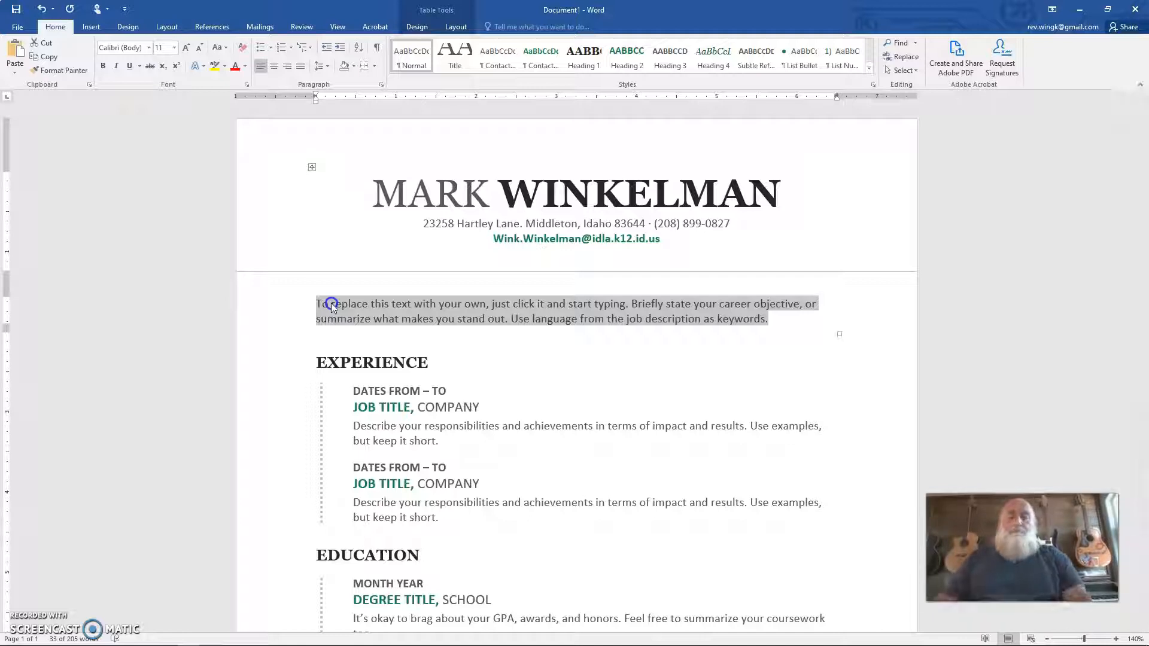
text(I desire)
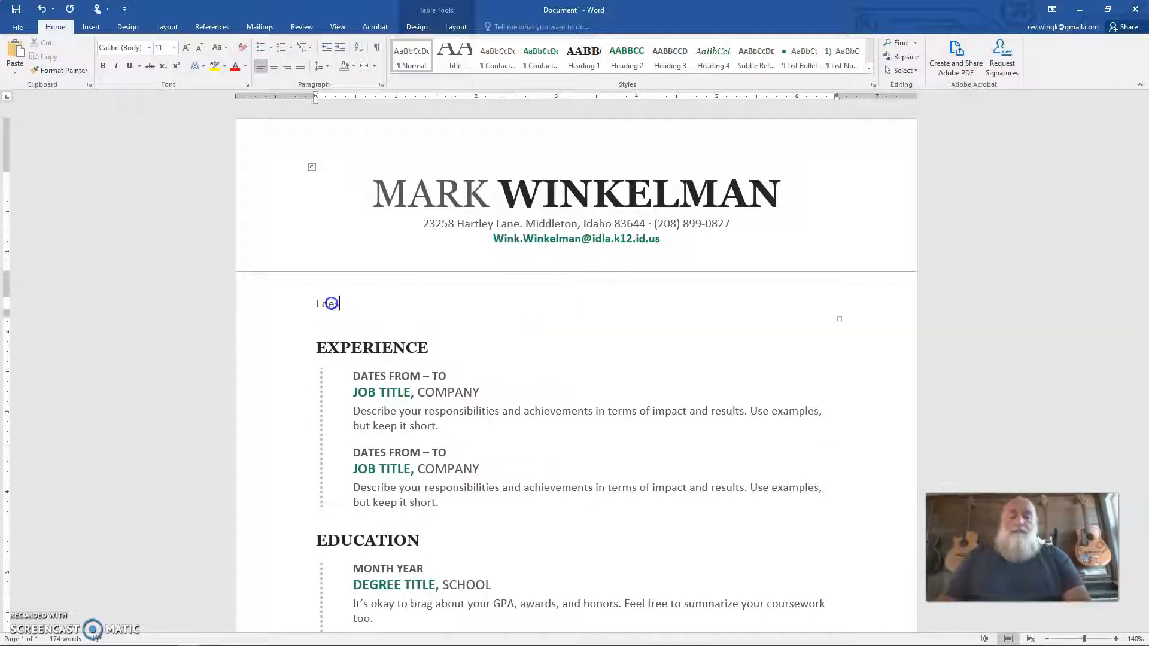
text( a position)
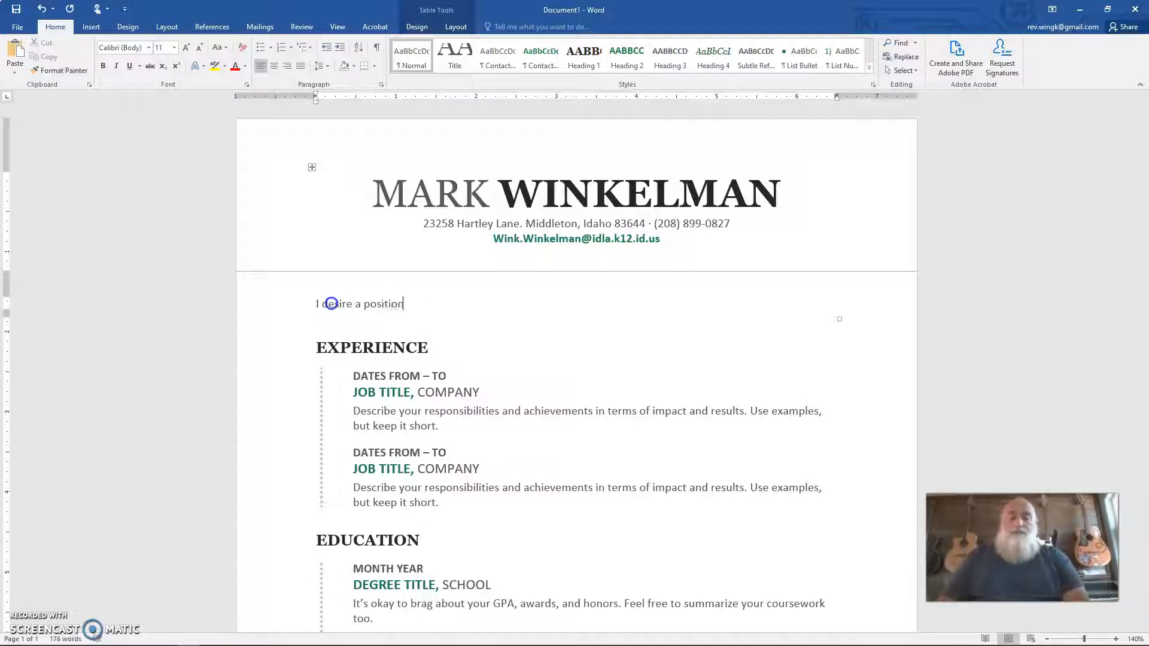
text( in educat)
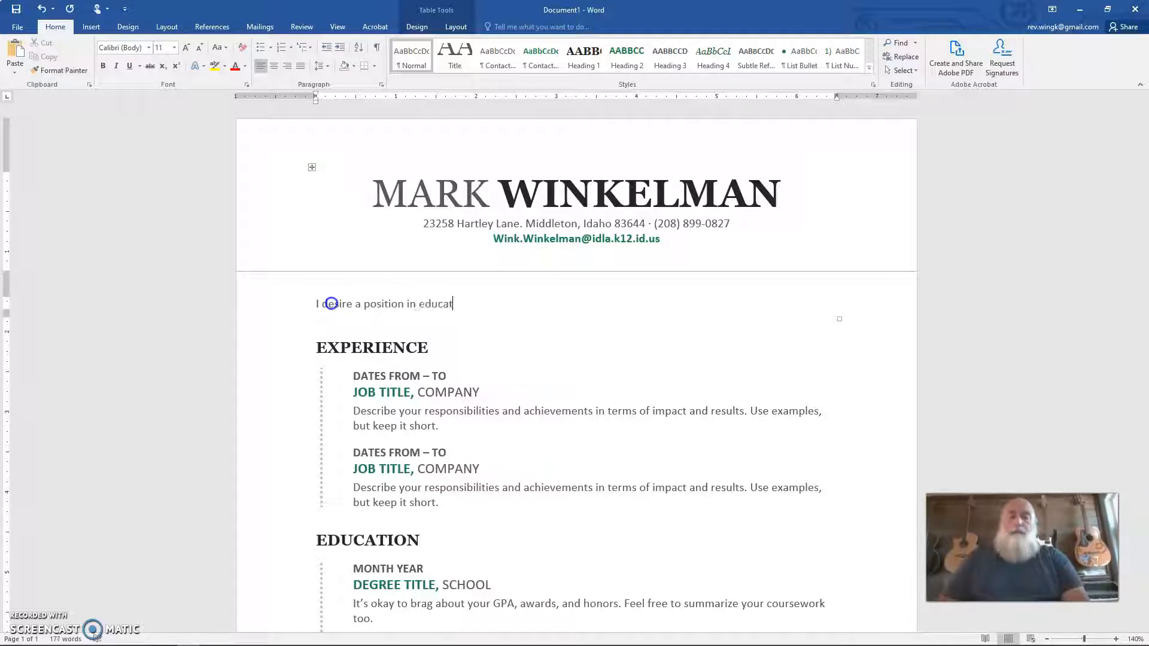
text(ion where I )
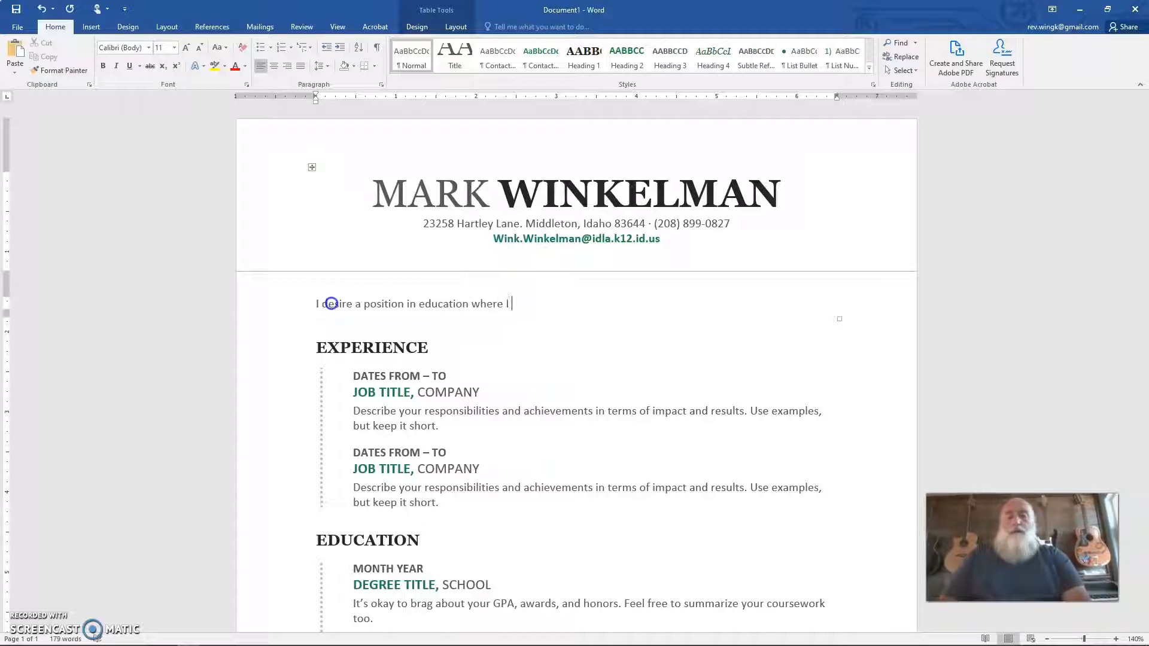
text(can be most)
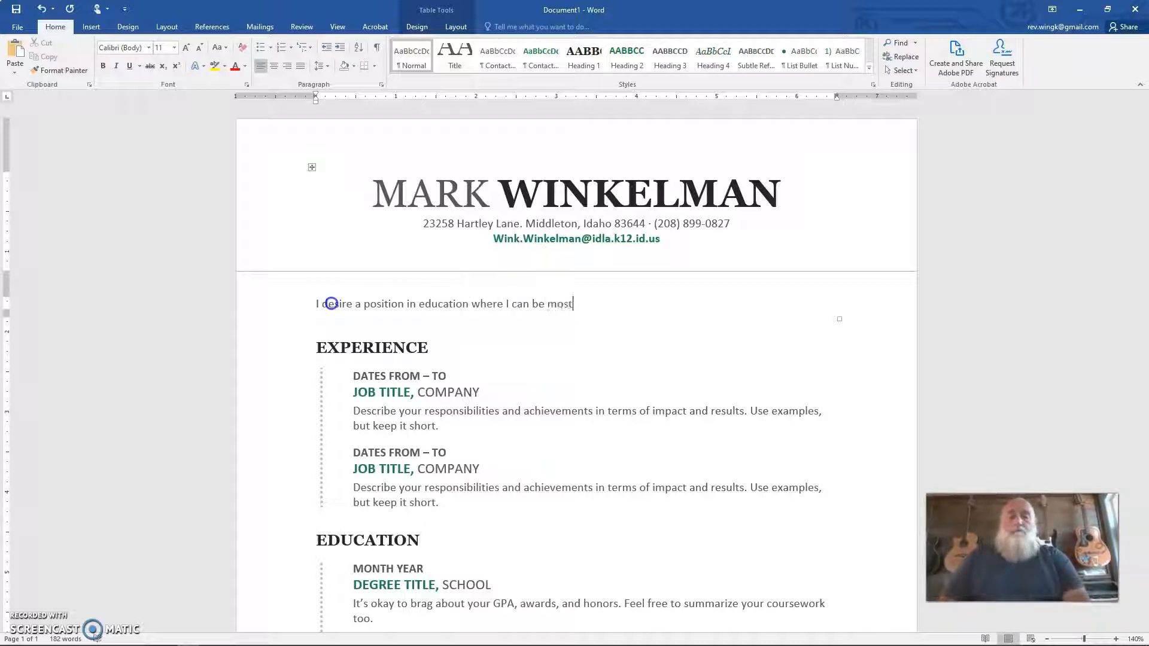
text( effective)
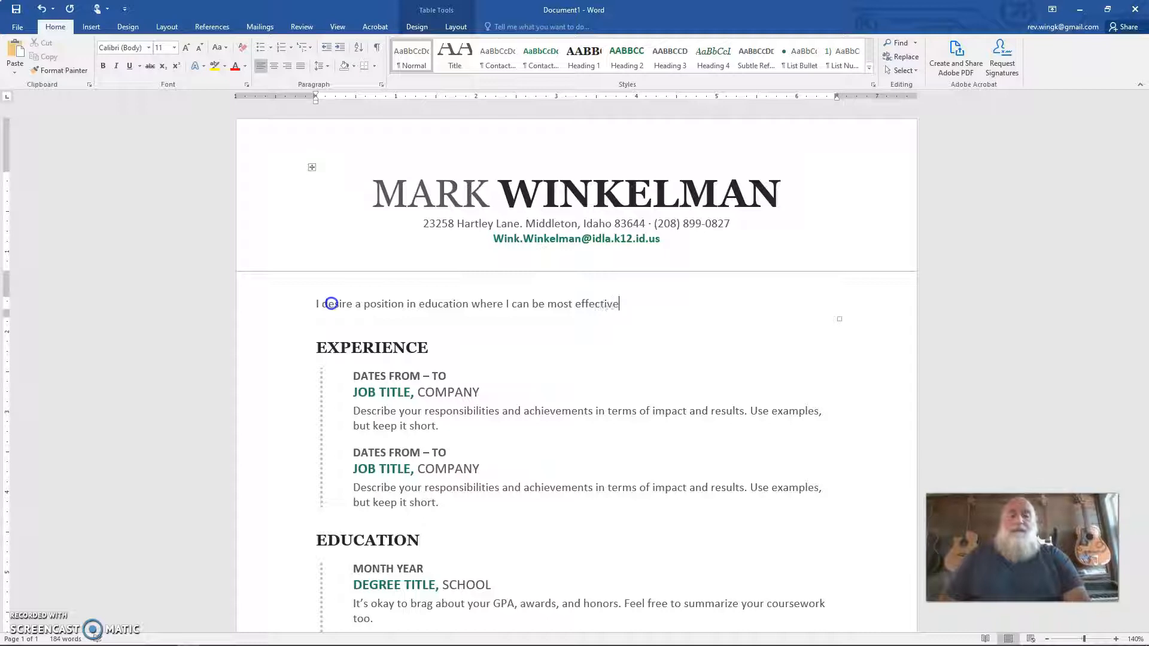
text( with the ski)
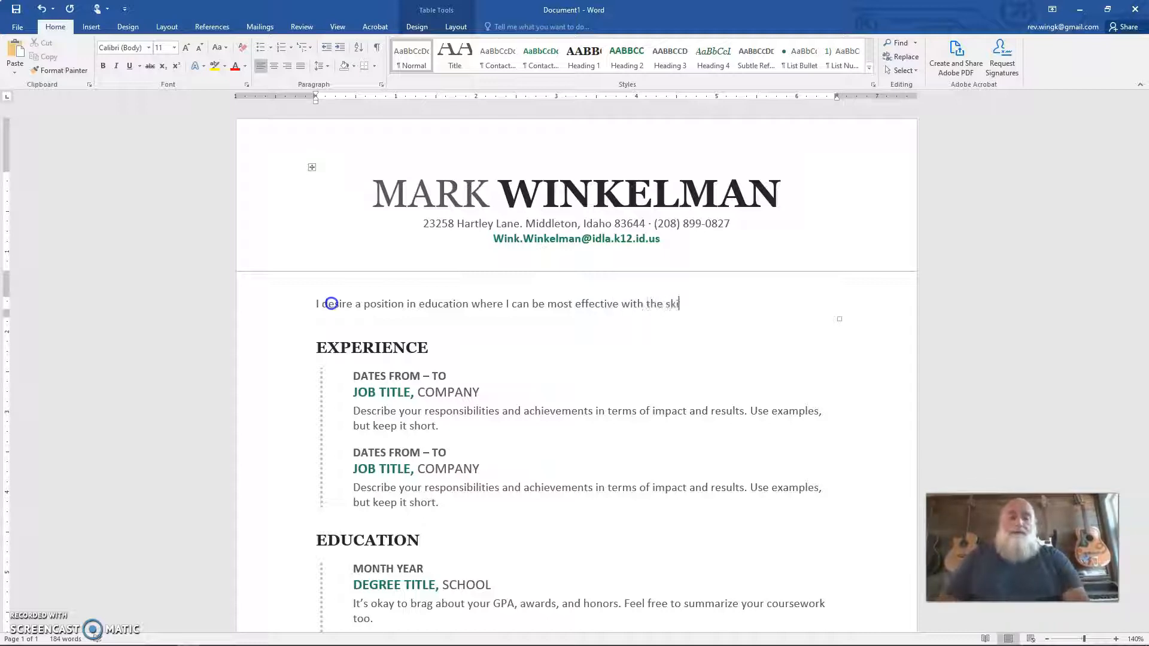
text(lls and tools)
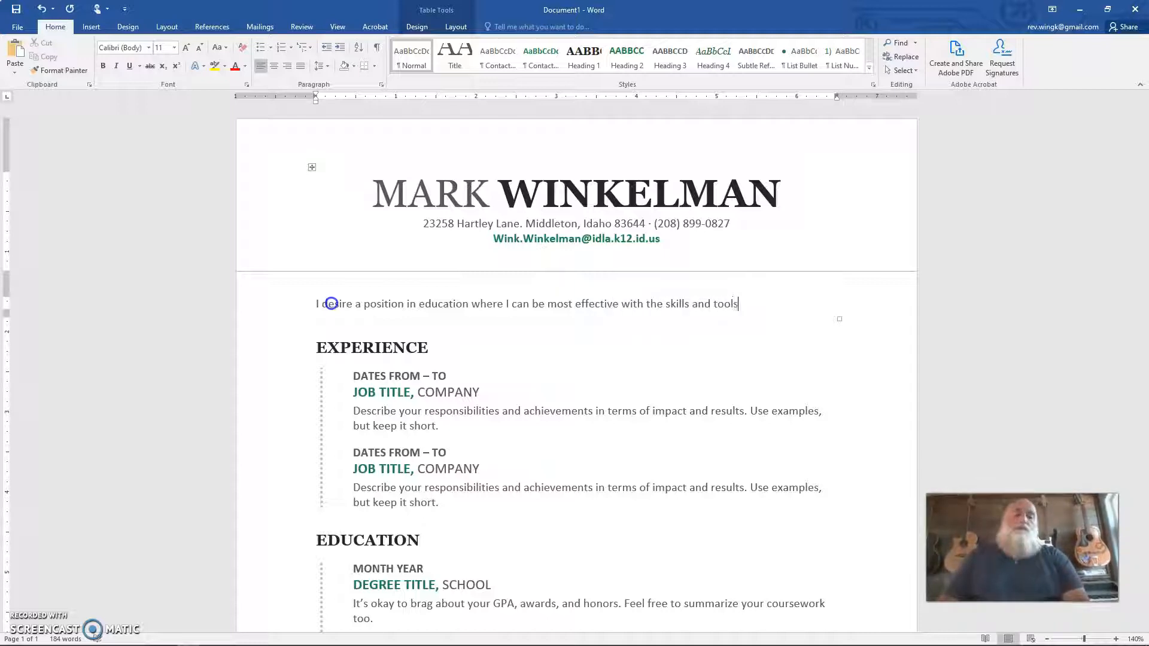
text( that I have)
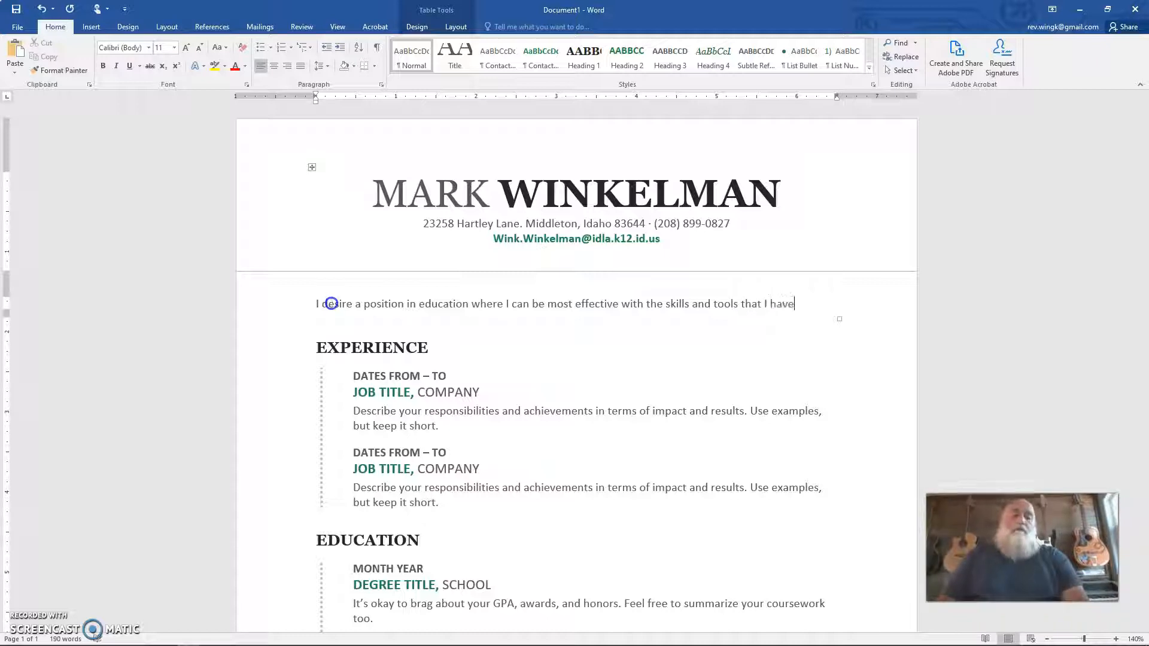
text( gained throug)
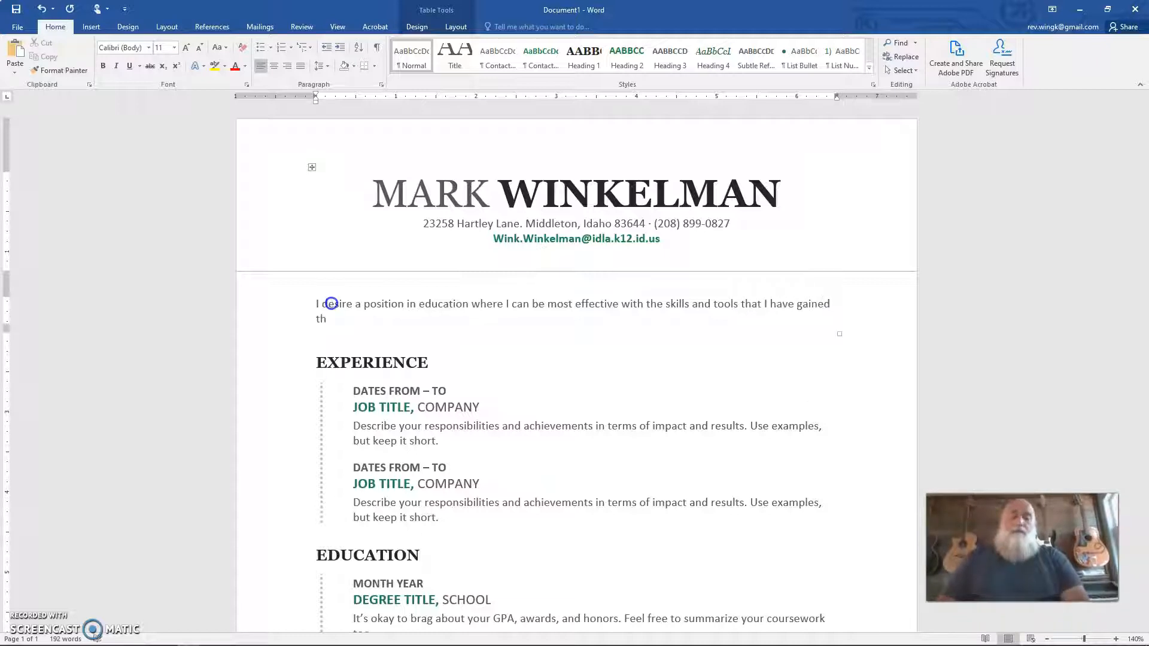
text(h experience)
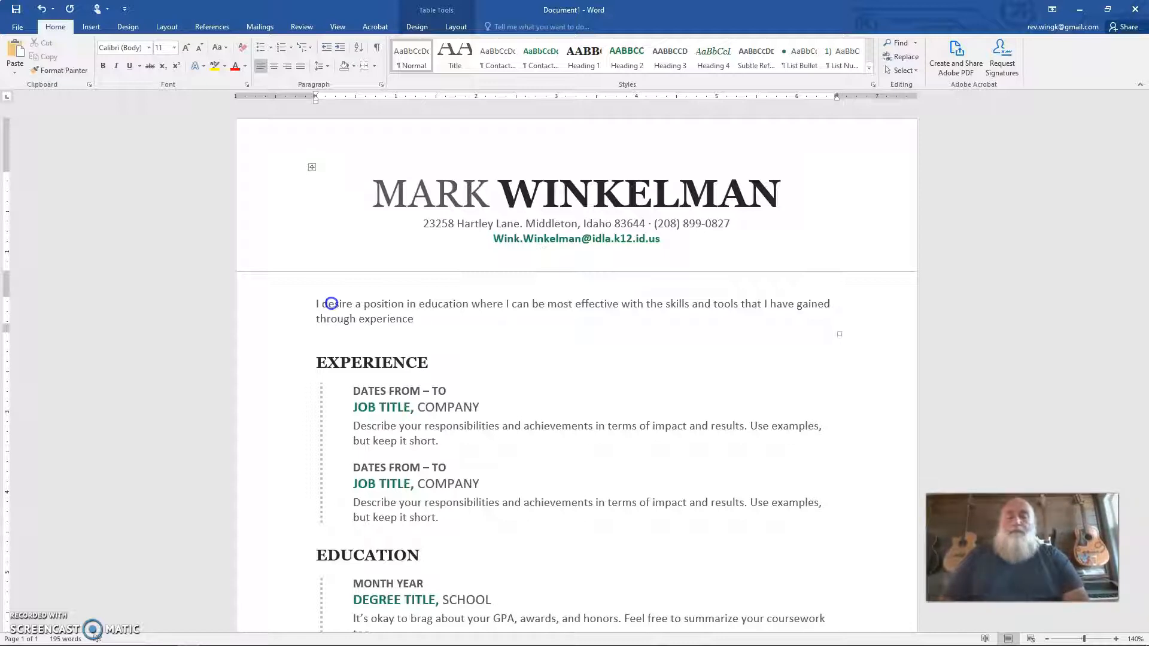
text(nd educ)
key(BackSpace)
key(BackSpace)
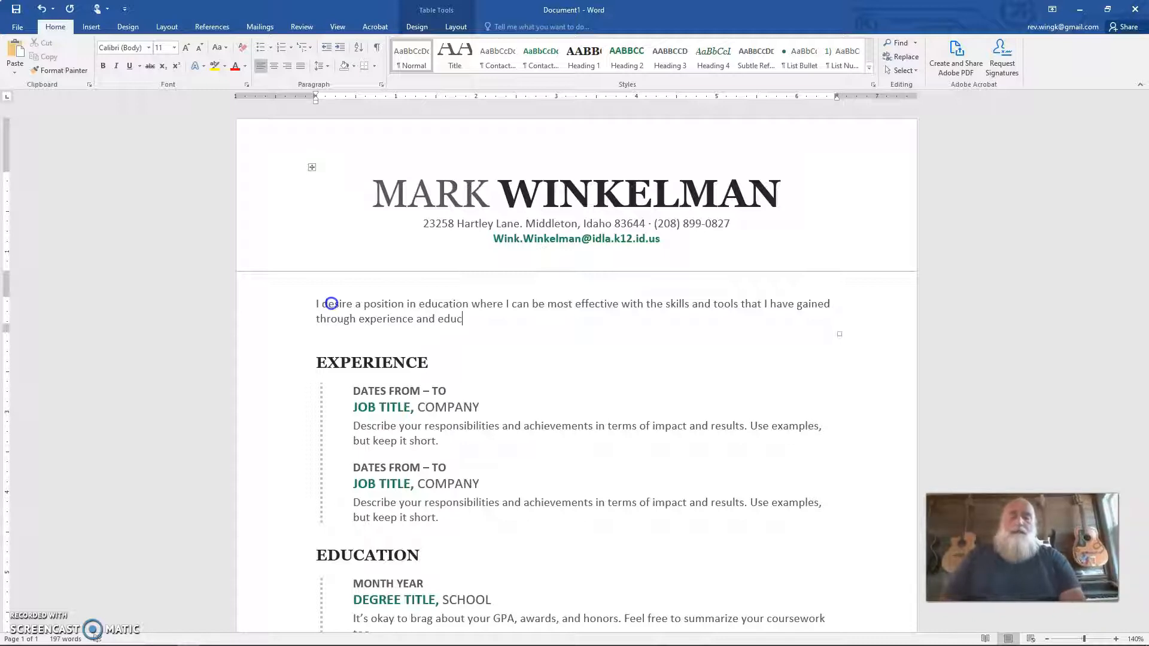
text(continuing)
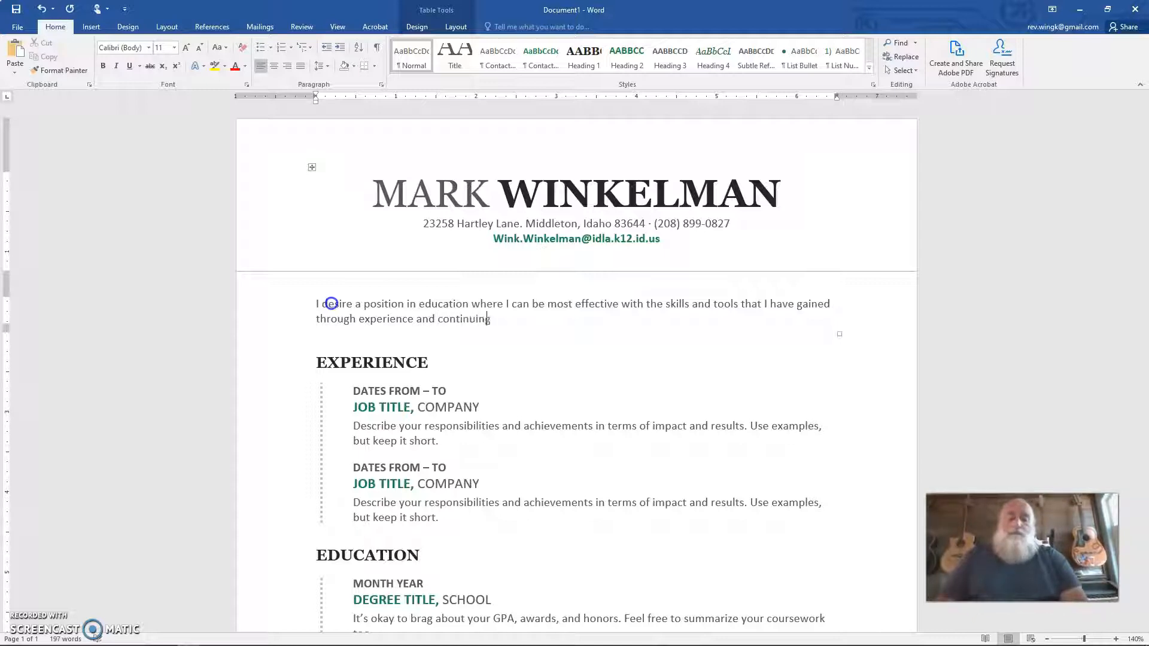
text( education)
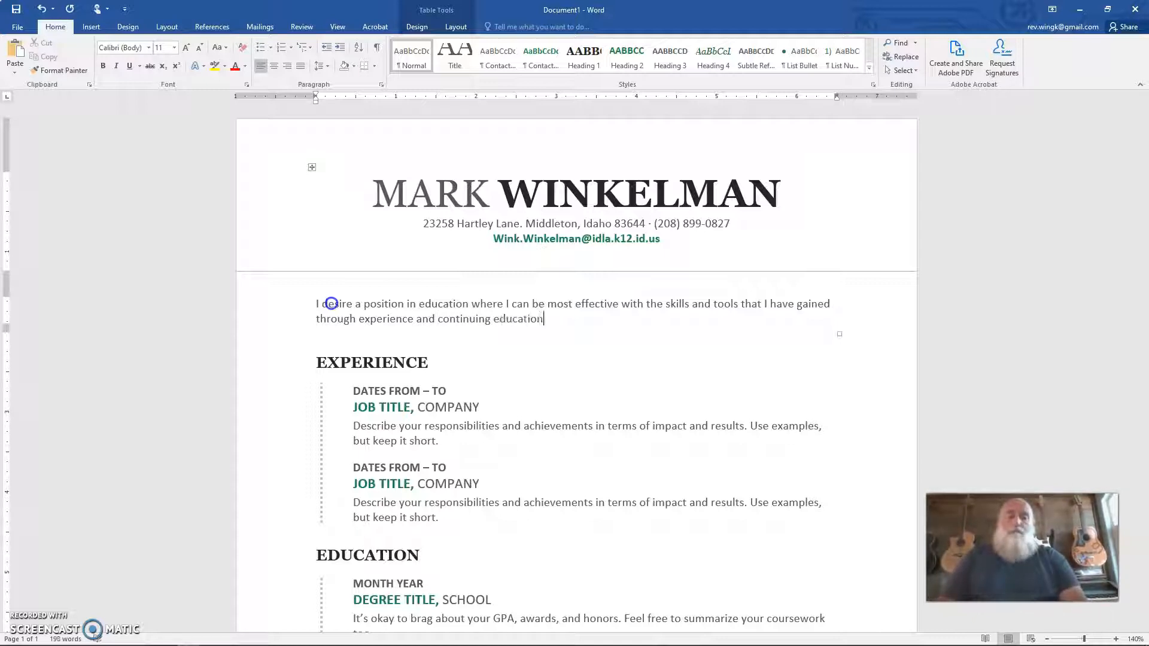
text(.)
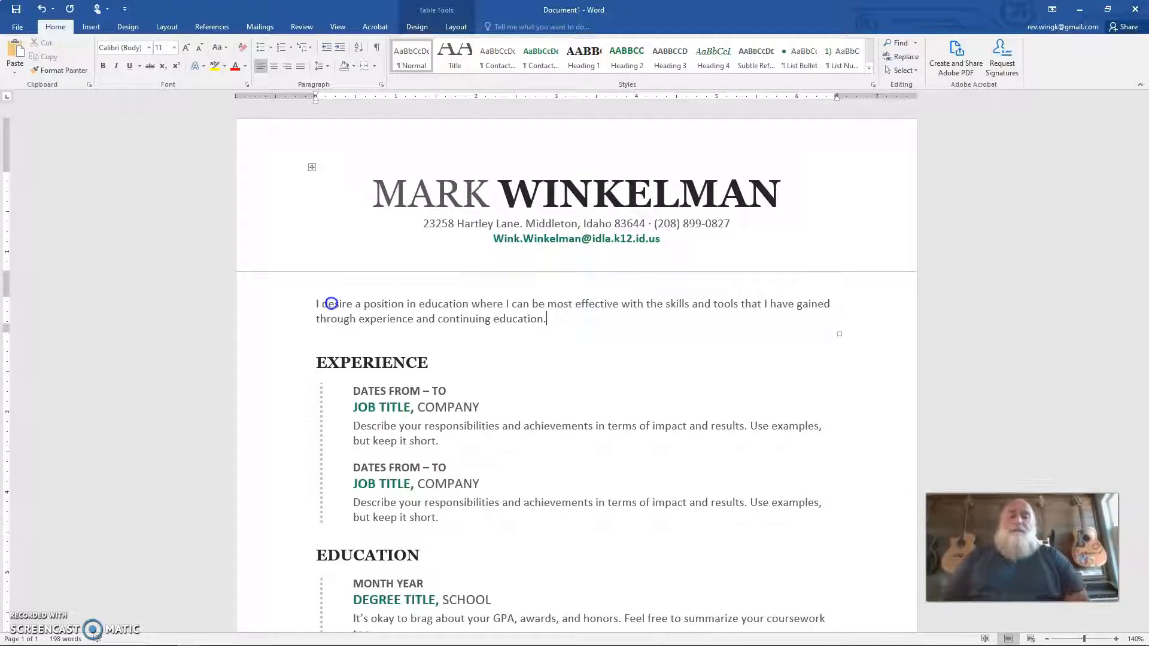
Step: Replace the first job's "DATES FROM" placeholder with FEB. 2020
scroll(563, 455, down, 2)
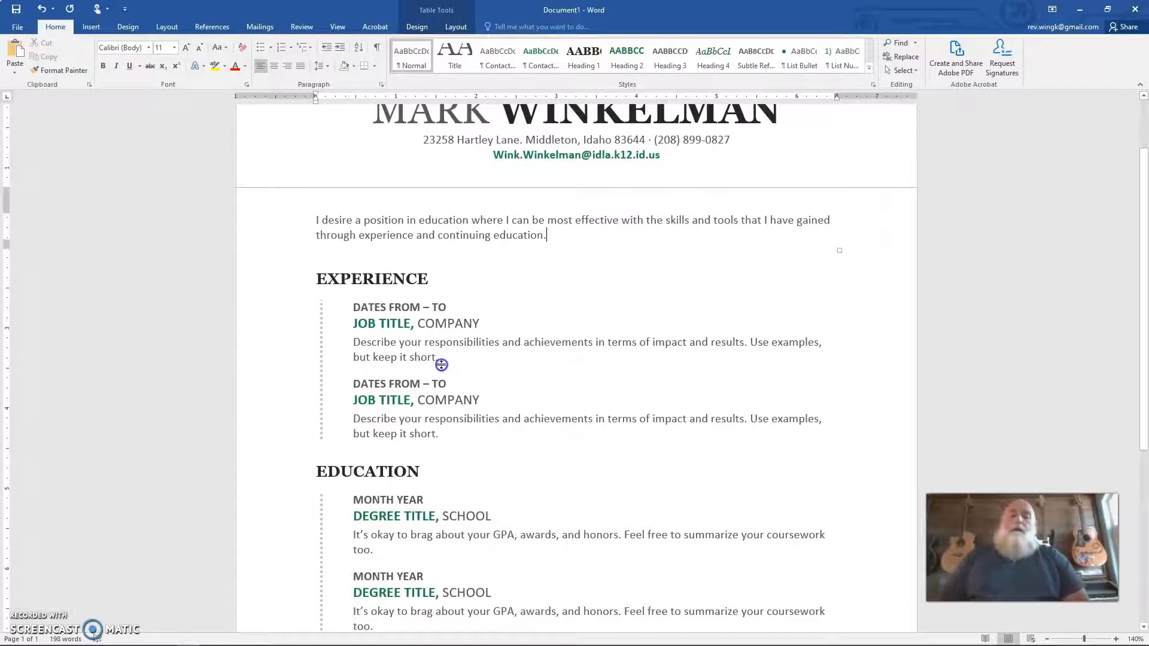
click(371, 307)
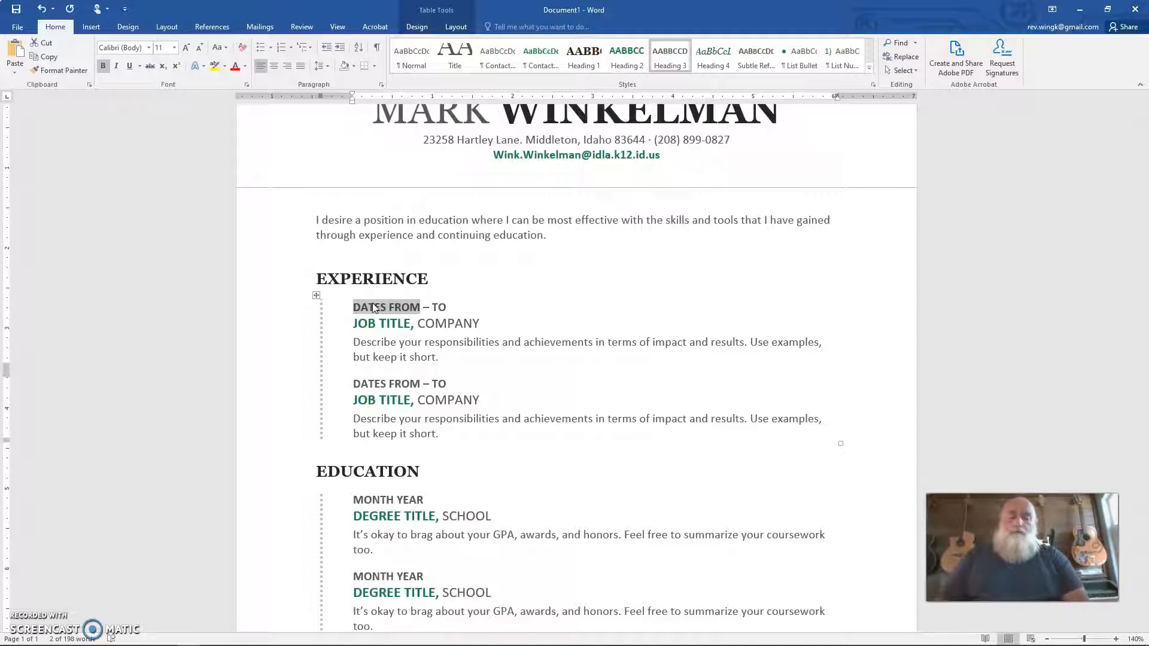
text(FEB.)
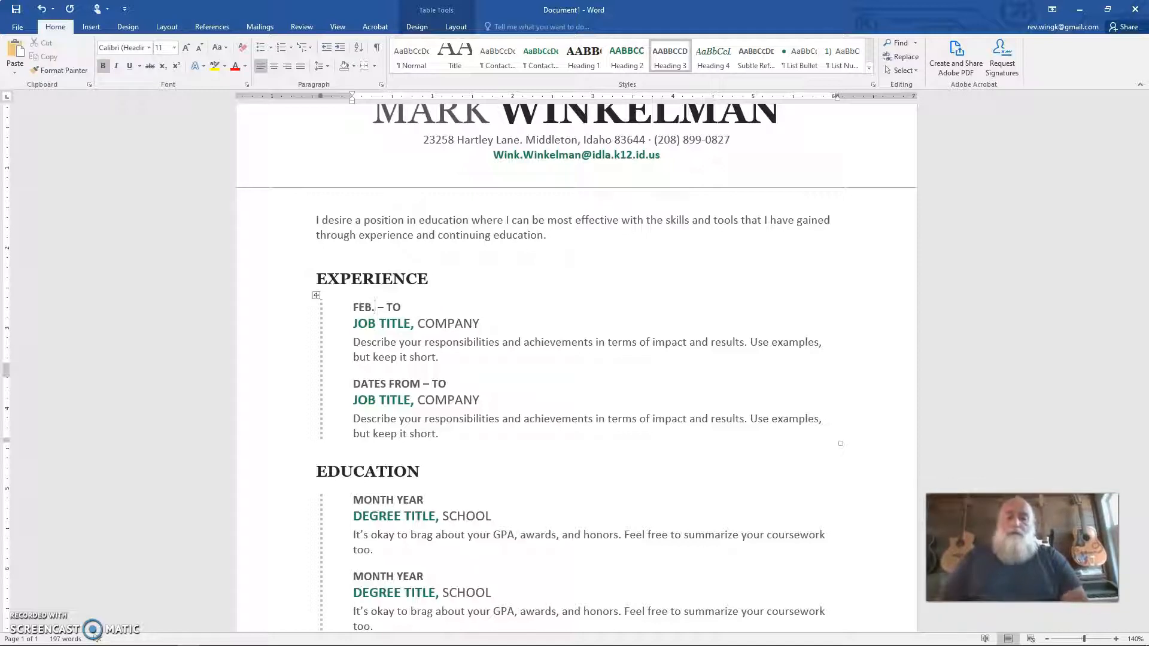
text( 2020)
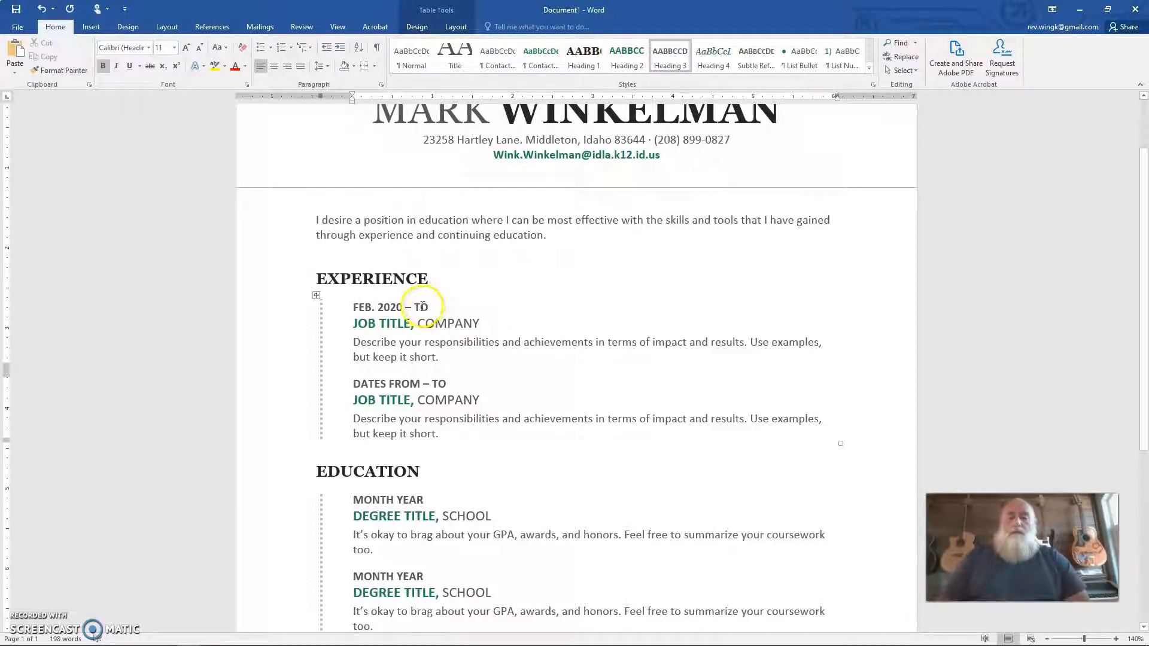
Step: Expand the abbreviated start month to FEBURARY, removing the period
click(372, 311)
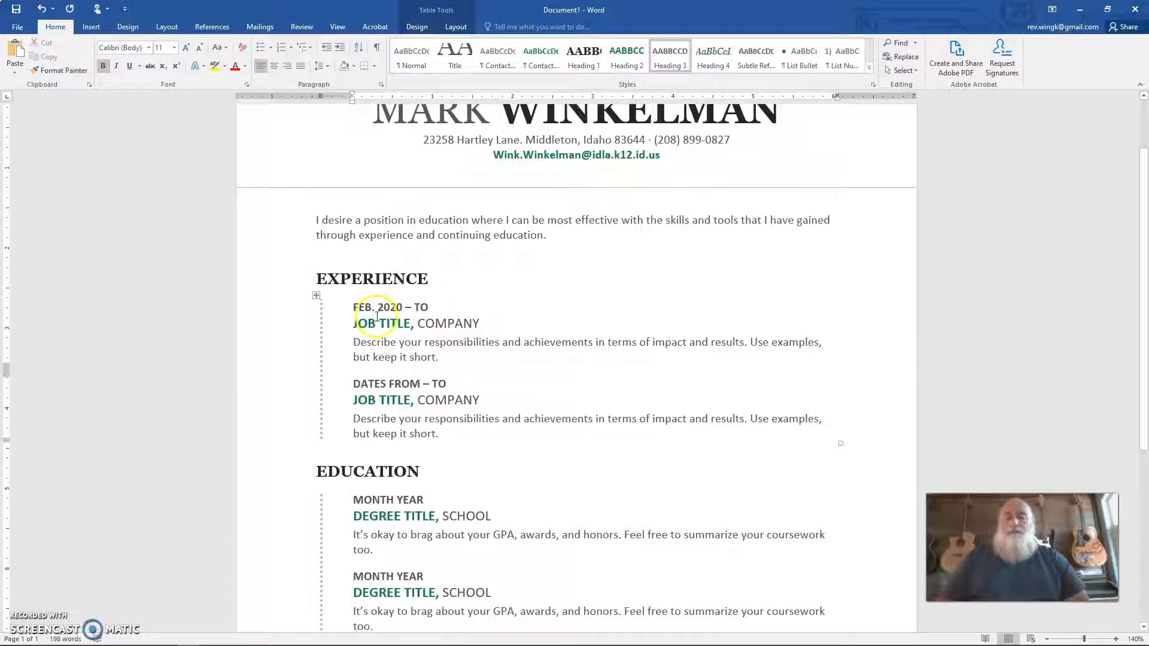
click(391, 356)
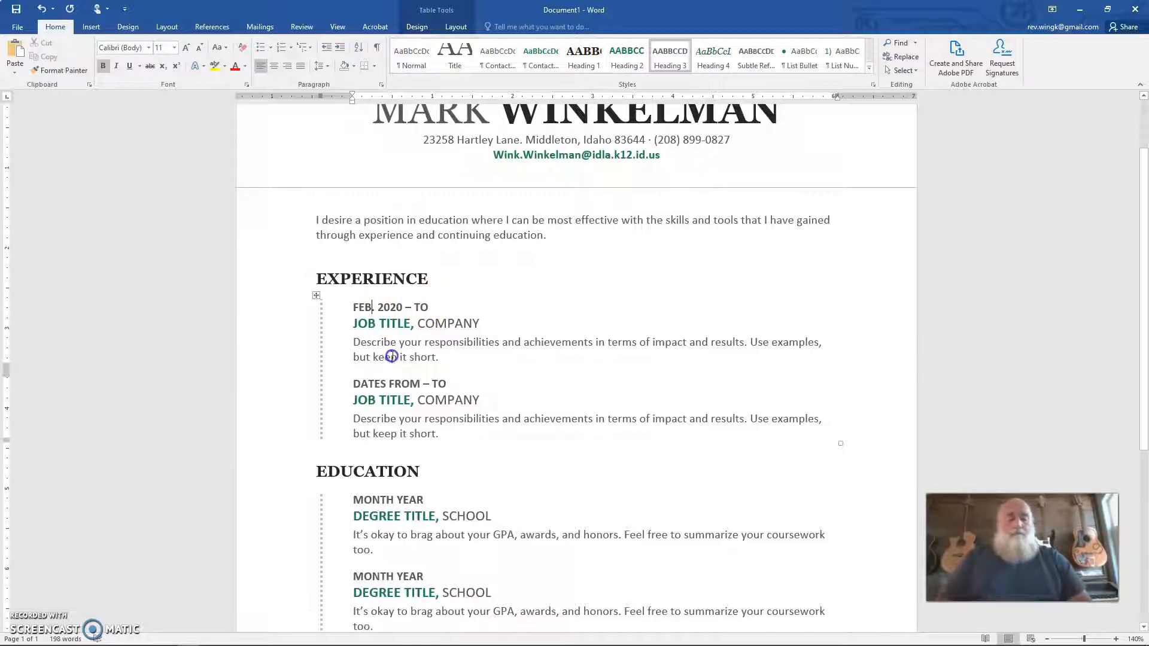
key(BackSpace)
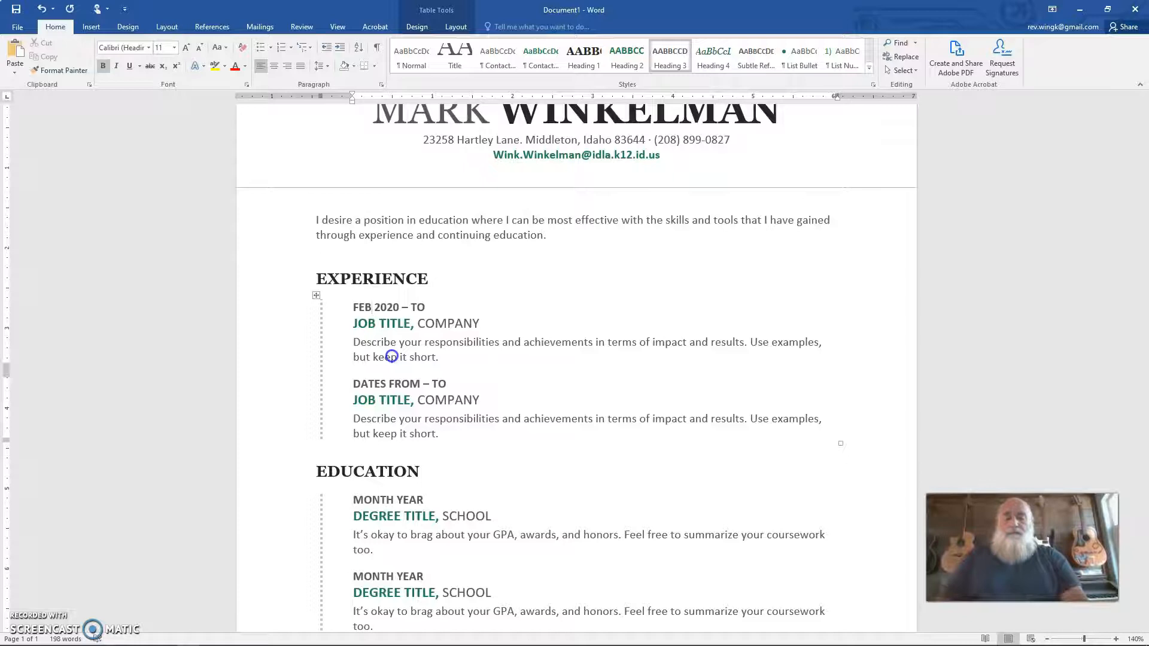
text(URARY)
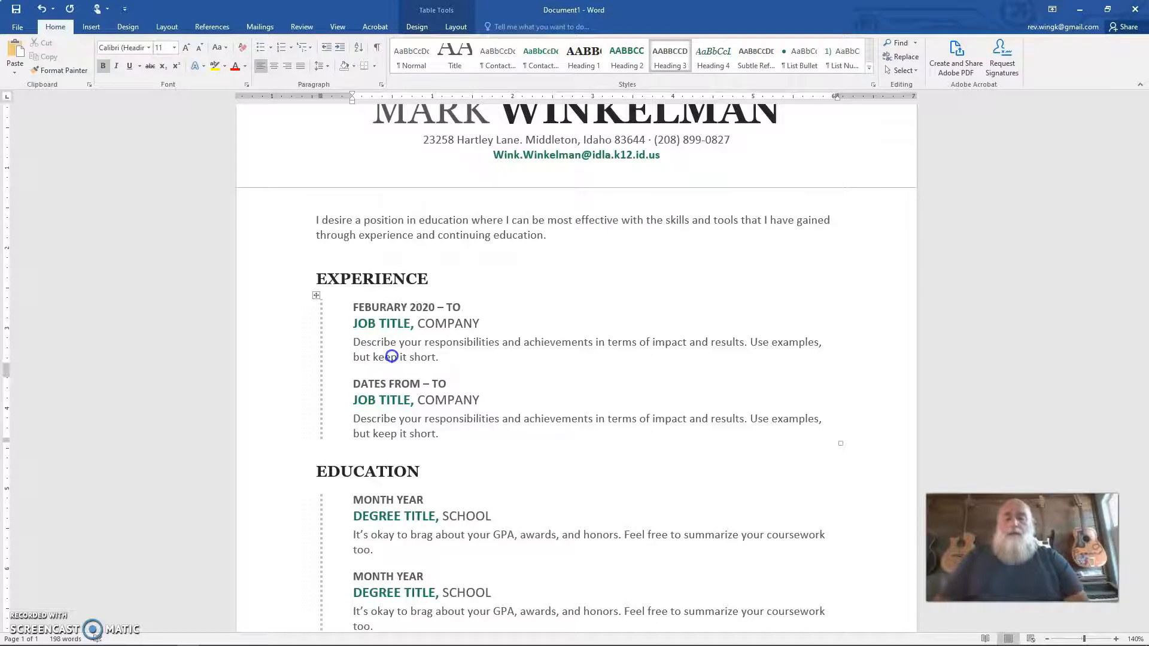
Step: Run a spelling and grammar check on the selected month word and the rest of the document
click(441, 300)
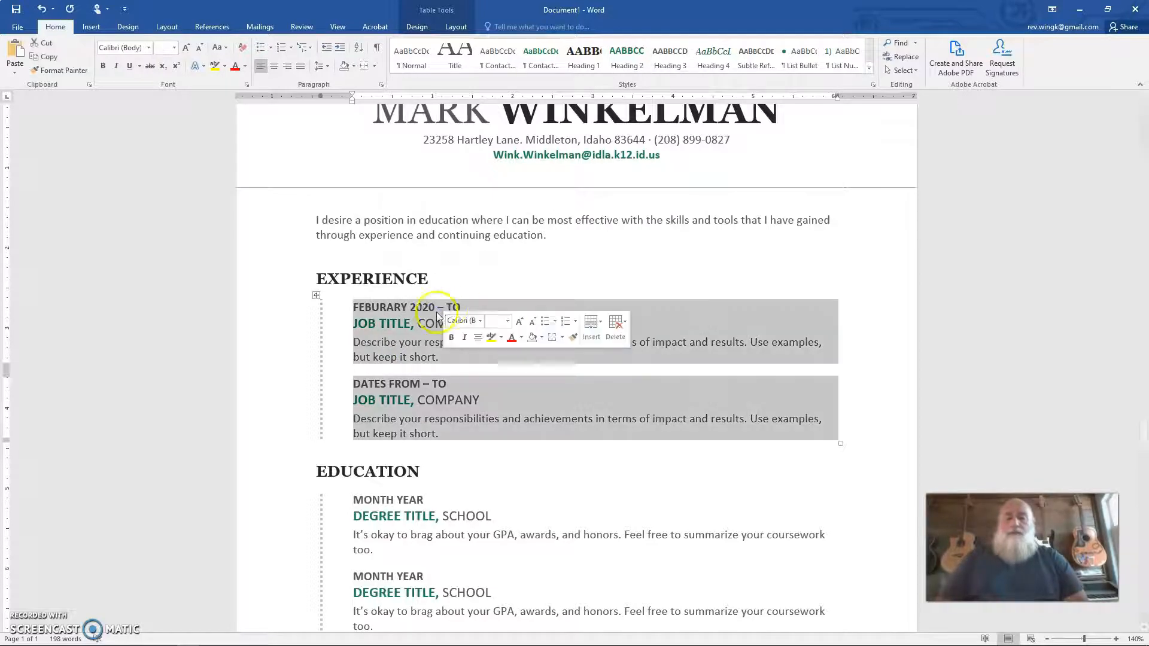
click(432, 309)
click(412, 310)
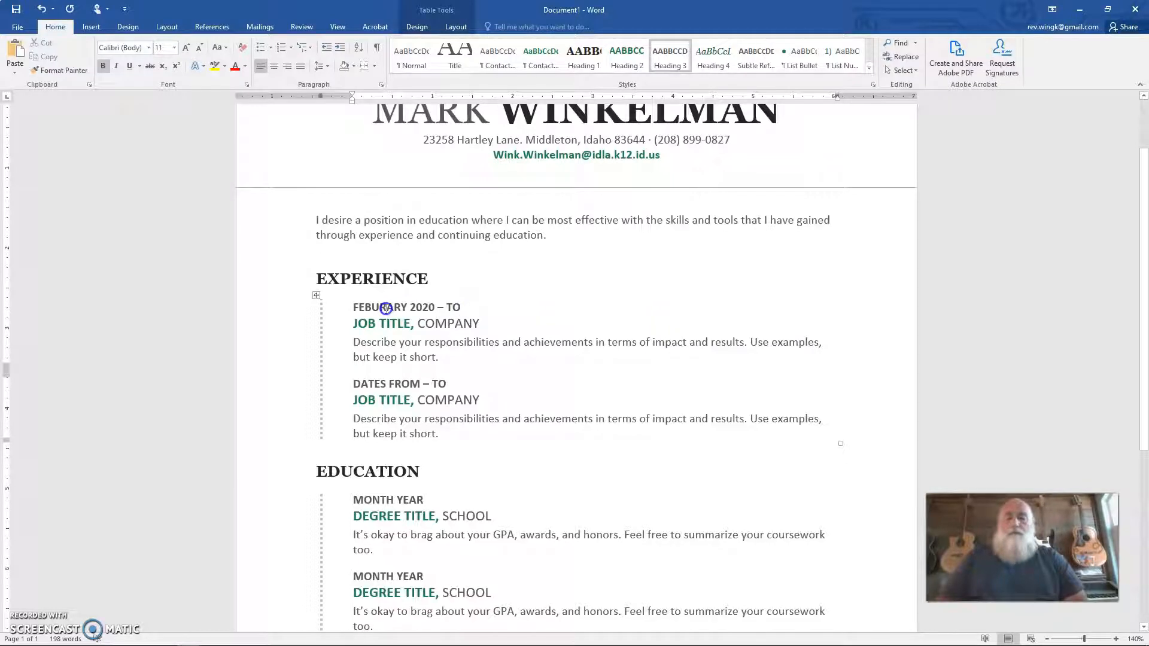
double_click(386, 307)
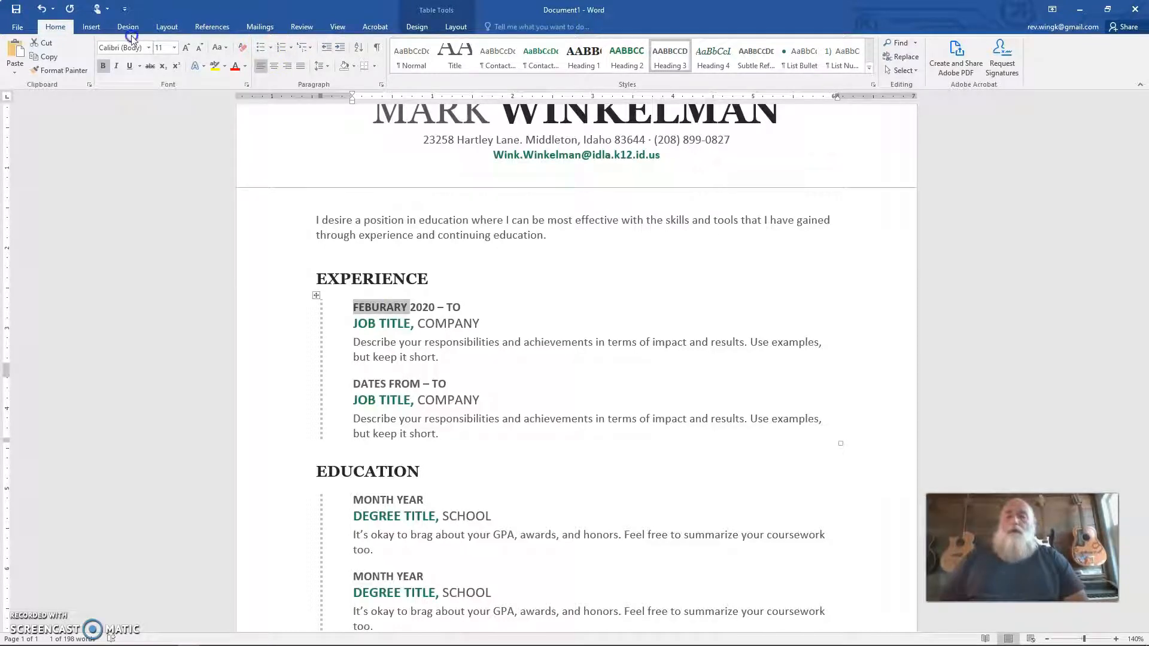
click(225, 26)
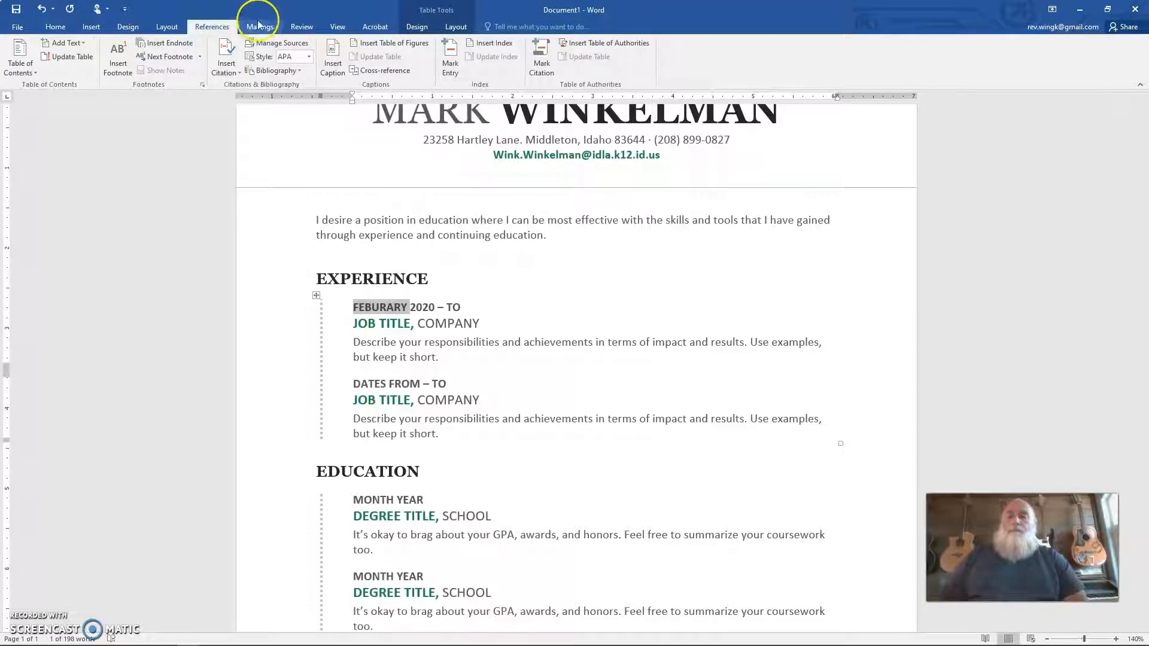
click(295, 29)
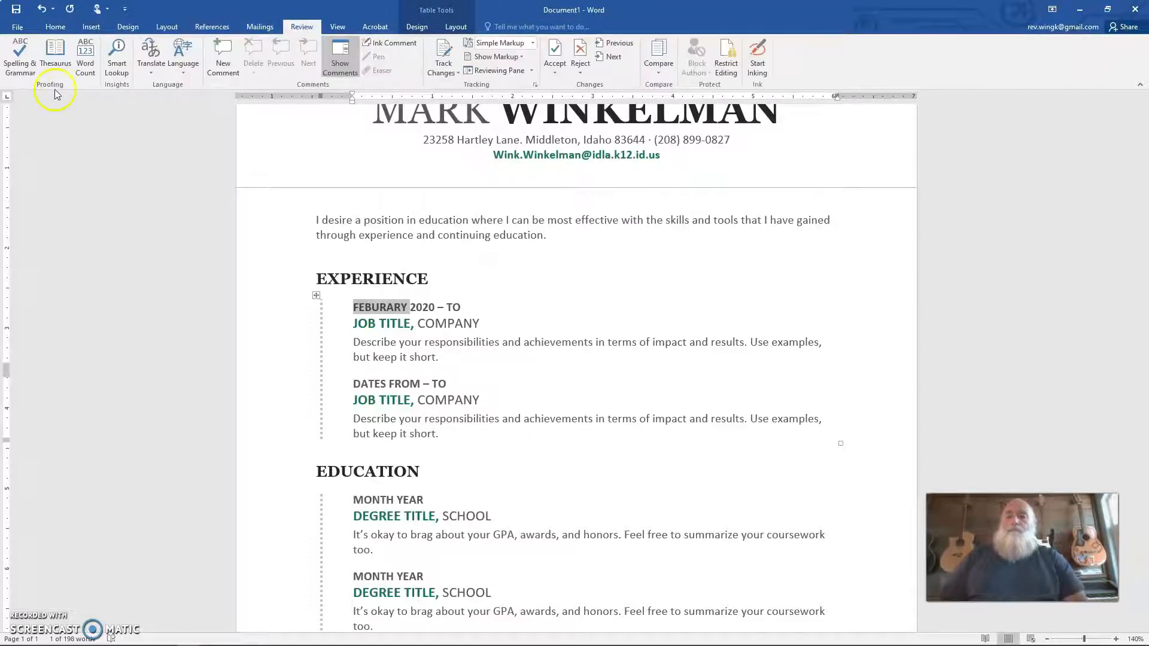
click(18, 63)
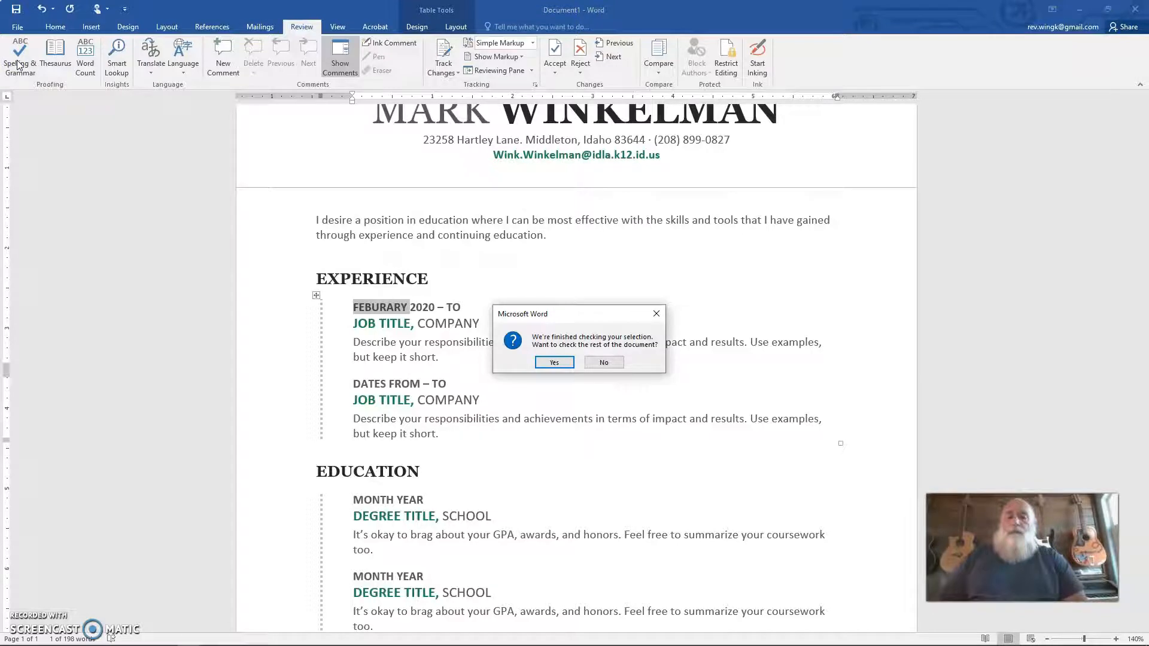
click(555, 362)
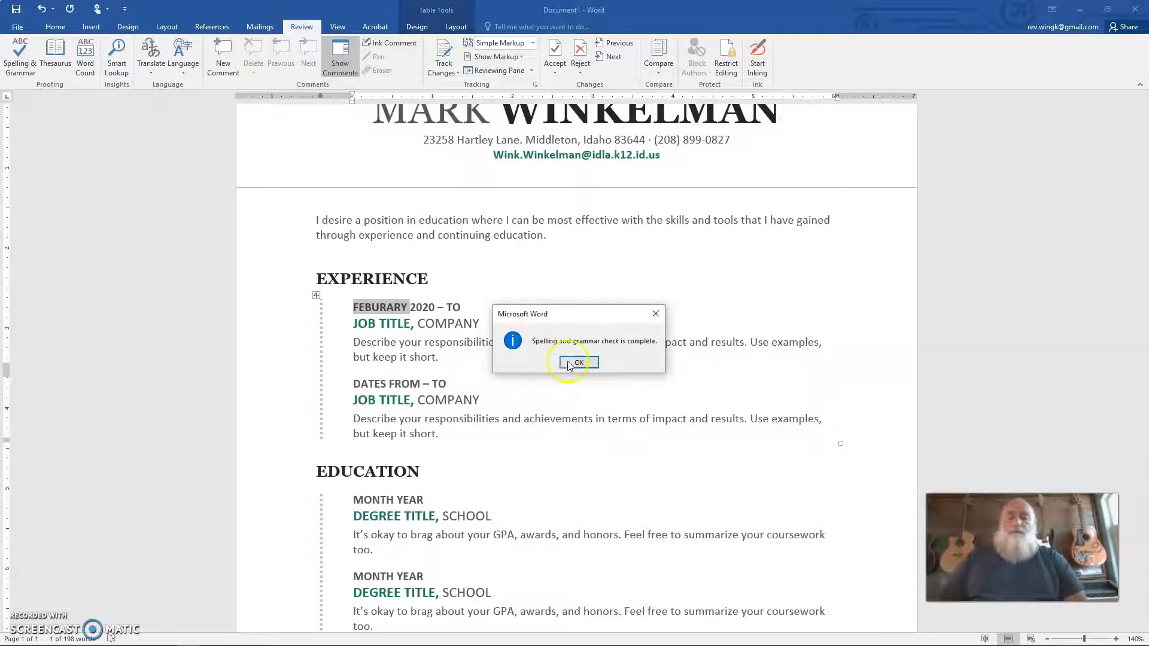
click(580, 363)
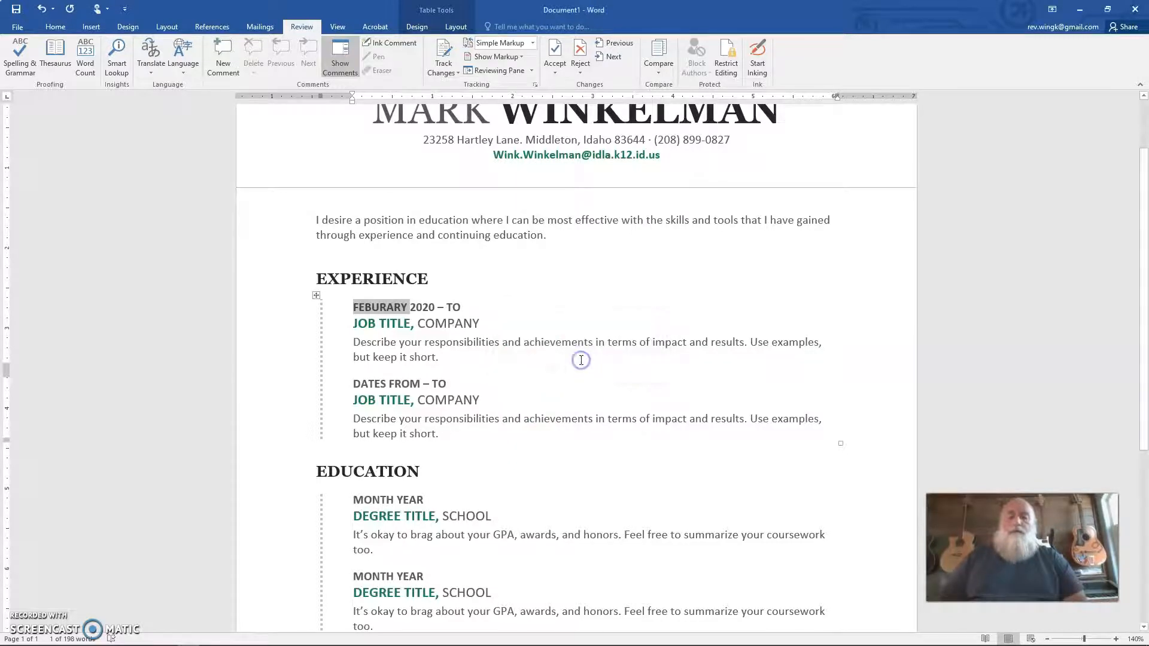
Step: Replace the "TO" placeholder of the first job's dates with AUGUST 2020
double_click(456, 307)
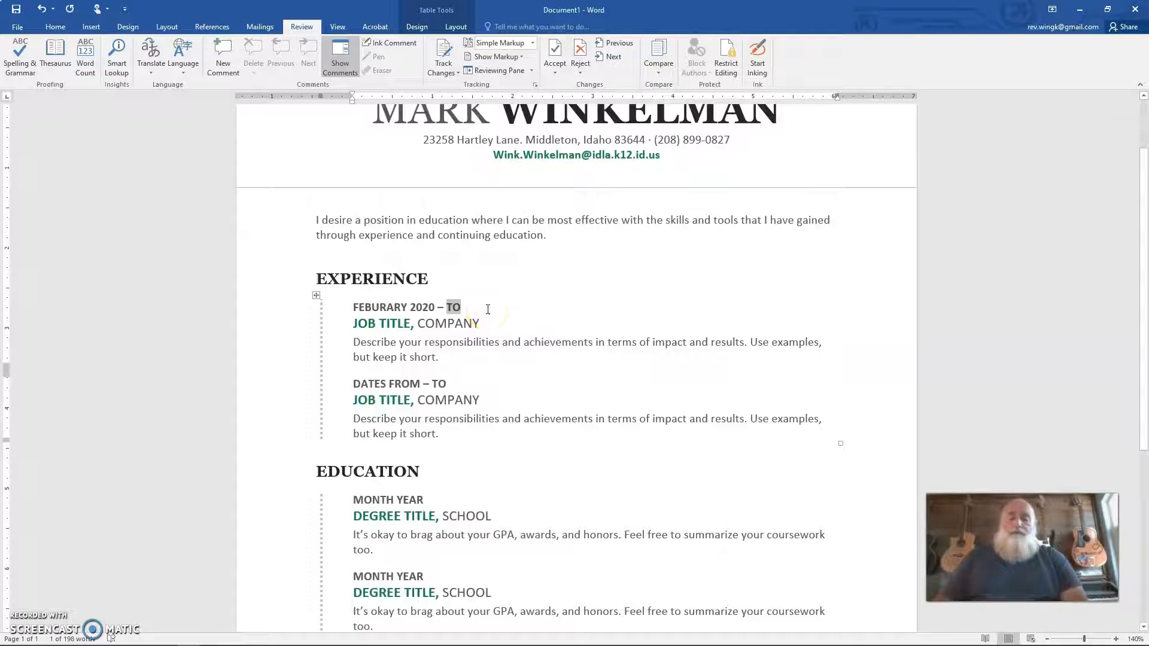
text(AUGUST )
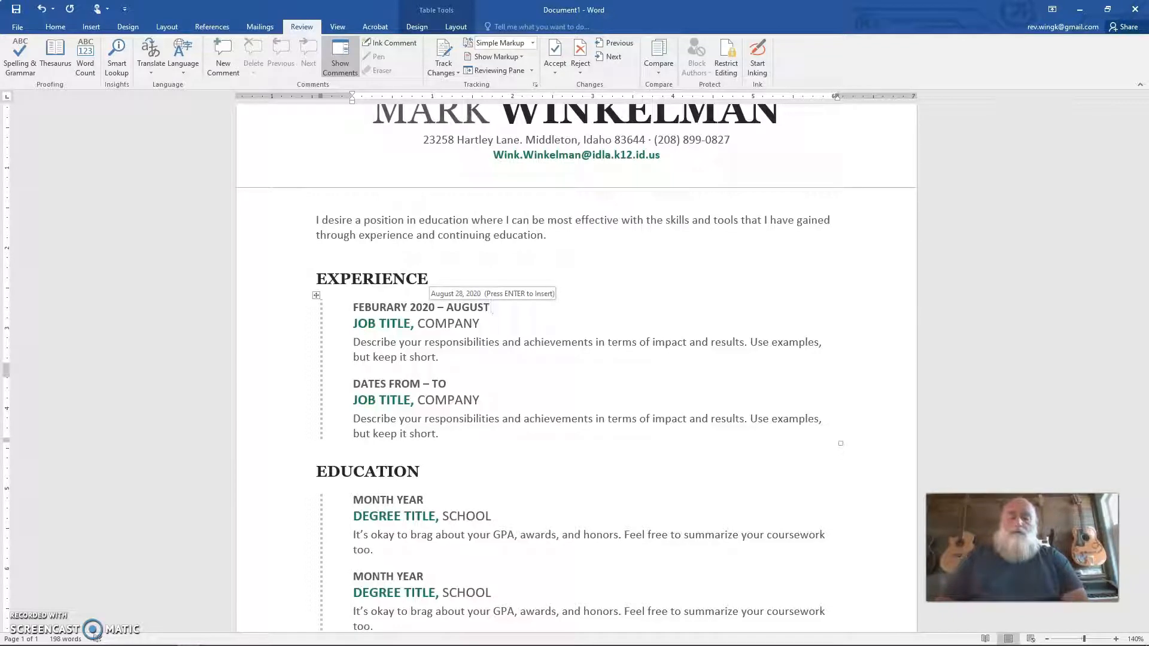
text(2020)
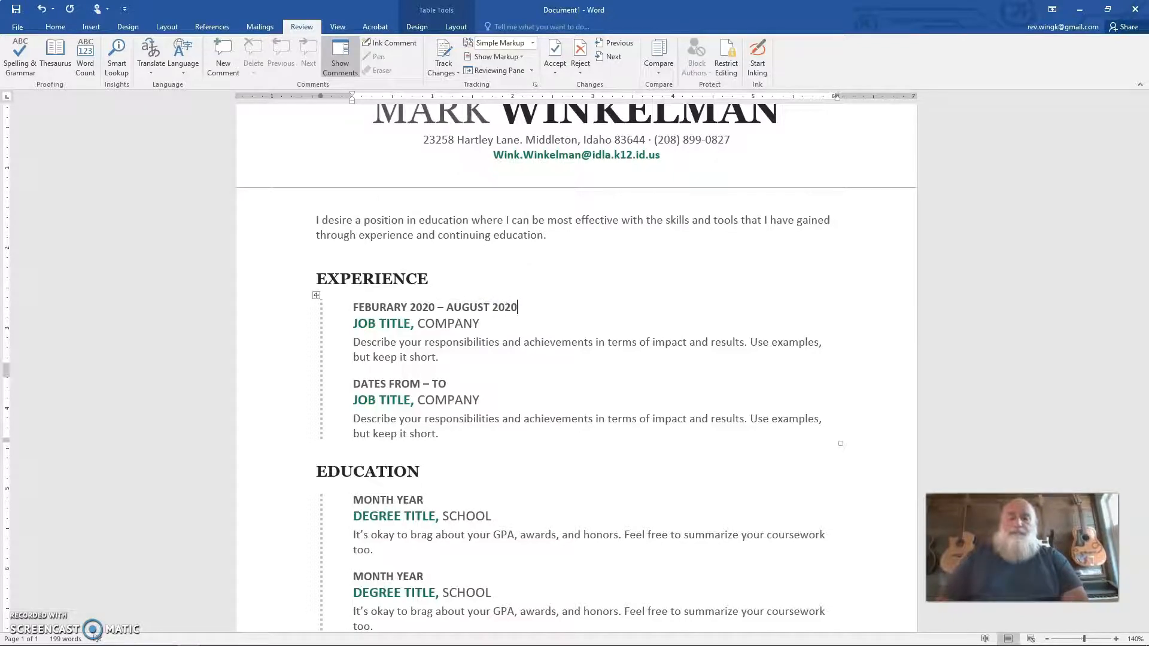
Step: Fill in the first job's title as TEACHER and its company as MERIDIAN HIGH SCHOOL
click(399, 325)
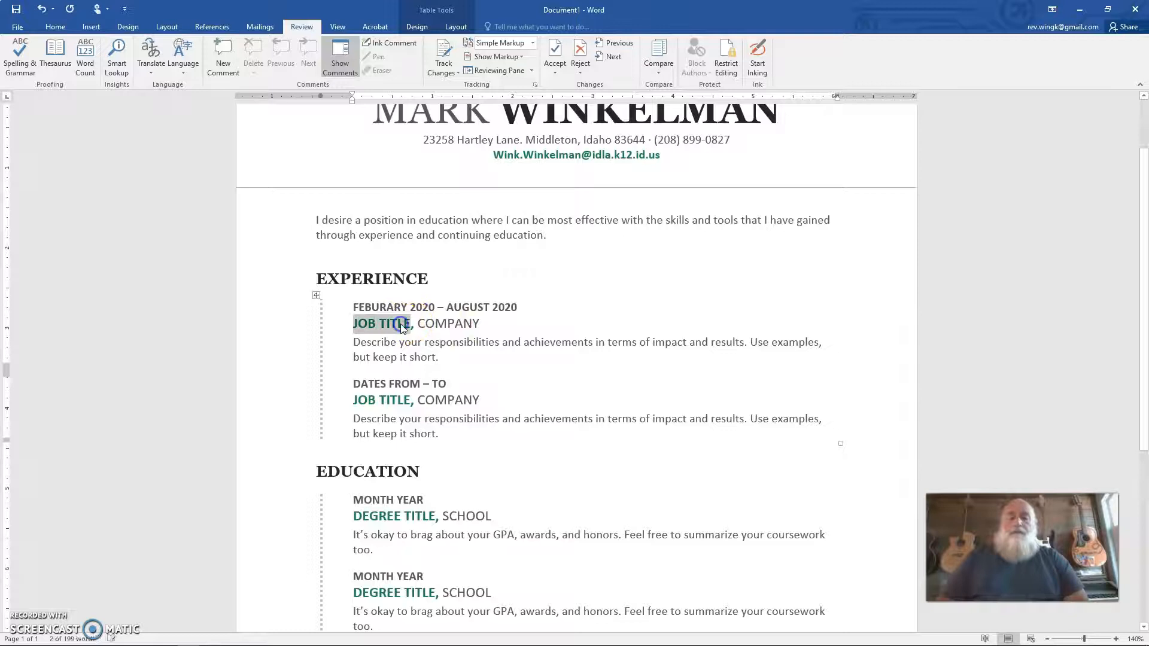
text(TEACHE)
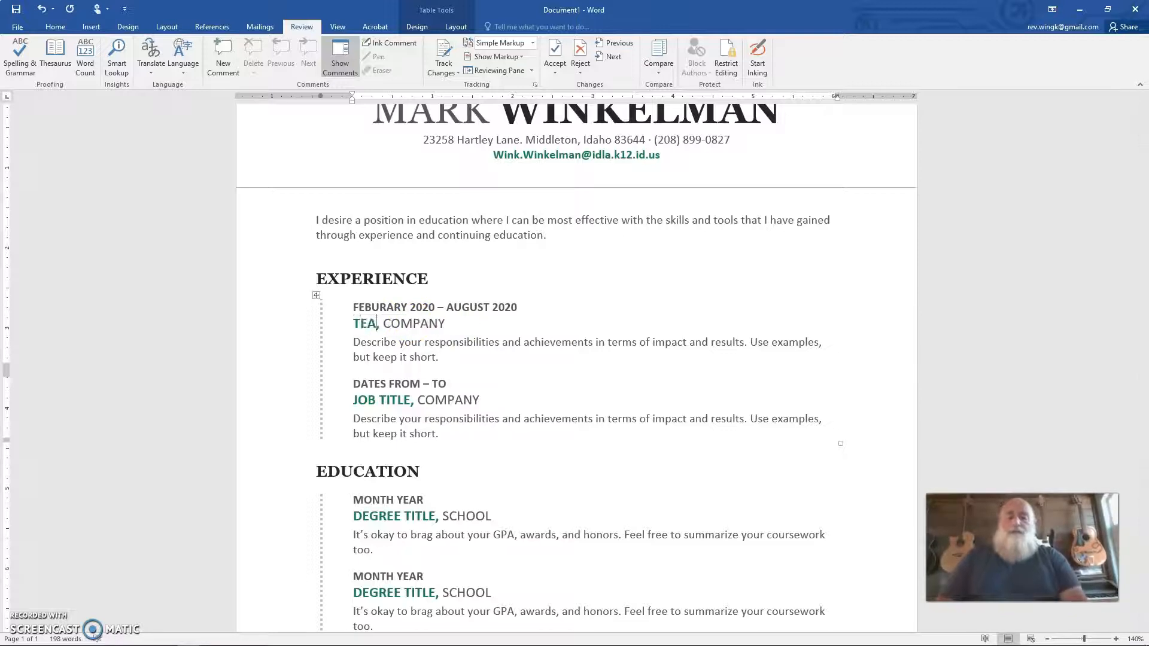
text(R)
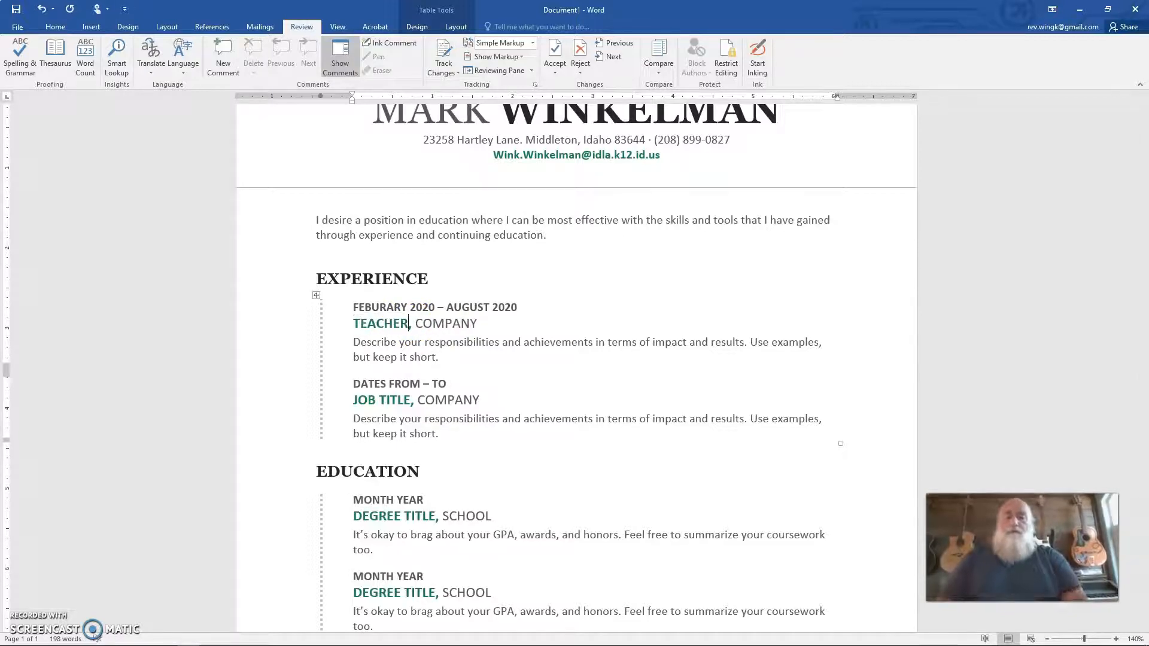
click(438, 327)
text(M)
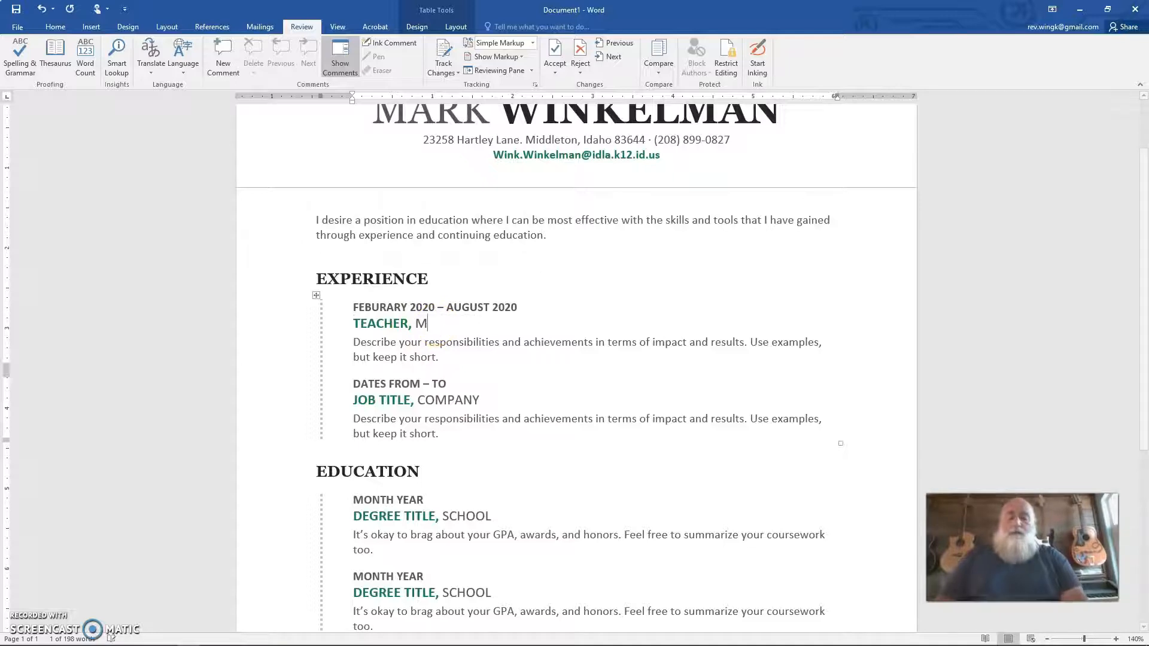
text(ERIDIAN HIG)
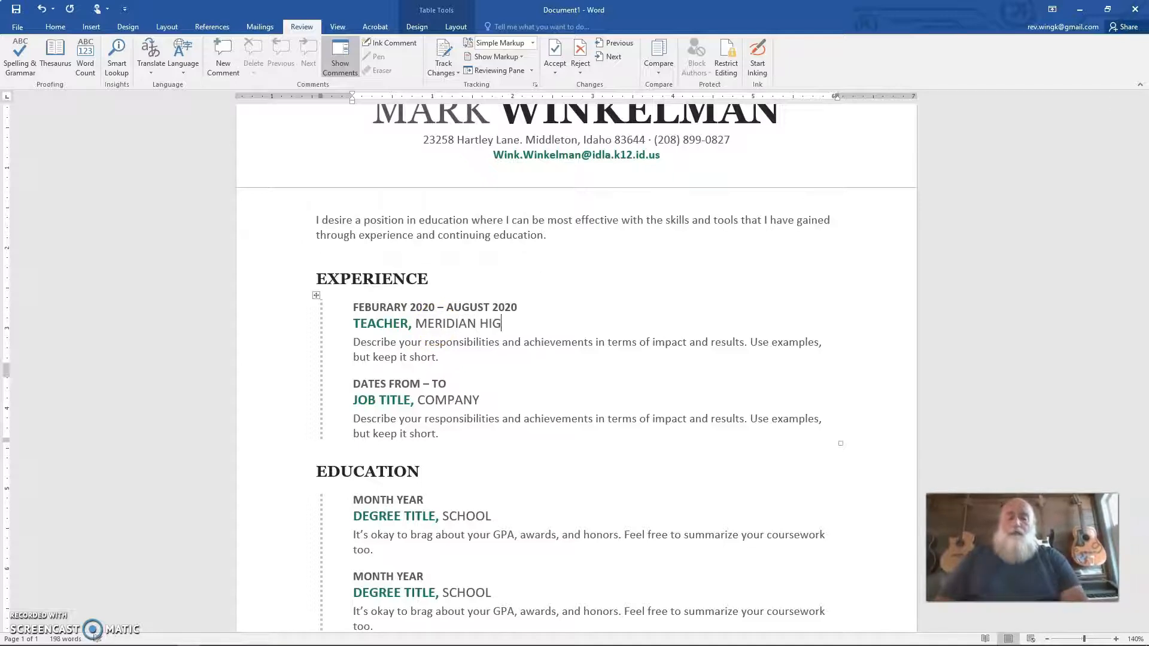
text(H SCHOOL)
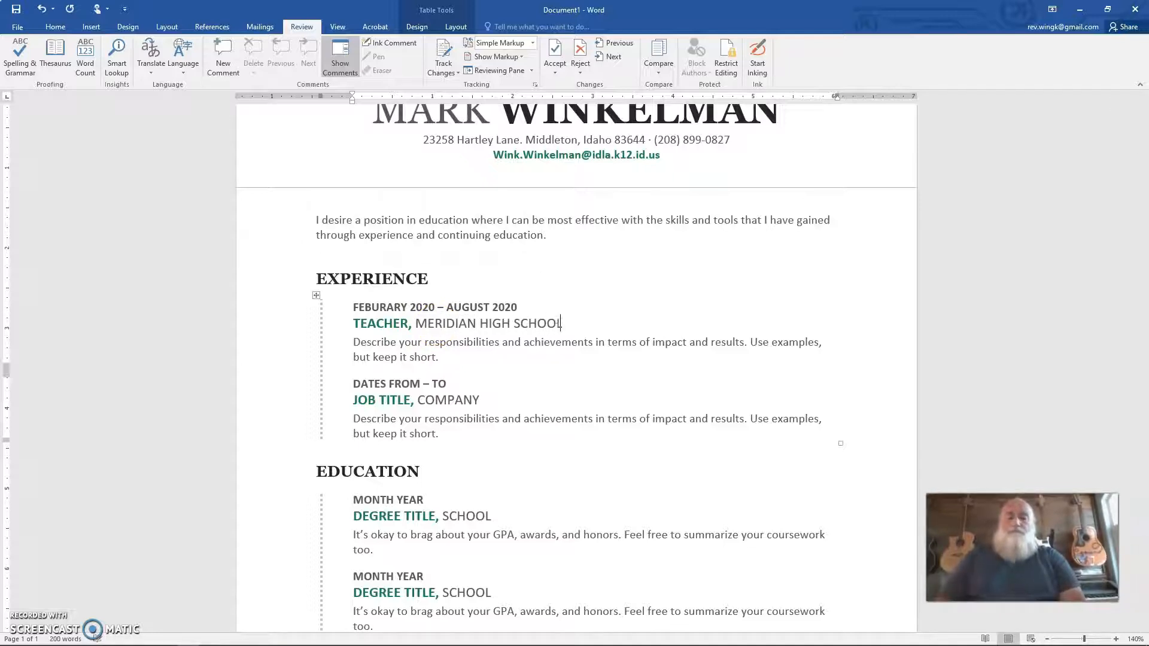
Step: Replace the first job's description with "I taught and maintained classroom activities for learning in Personal Finance and Business Technology."
click(356, 343)
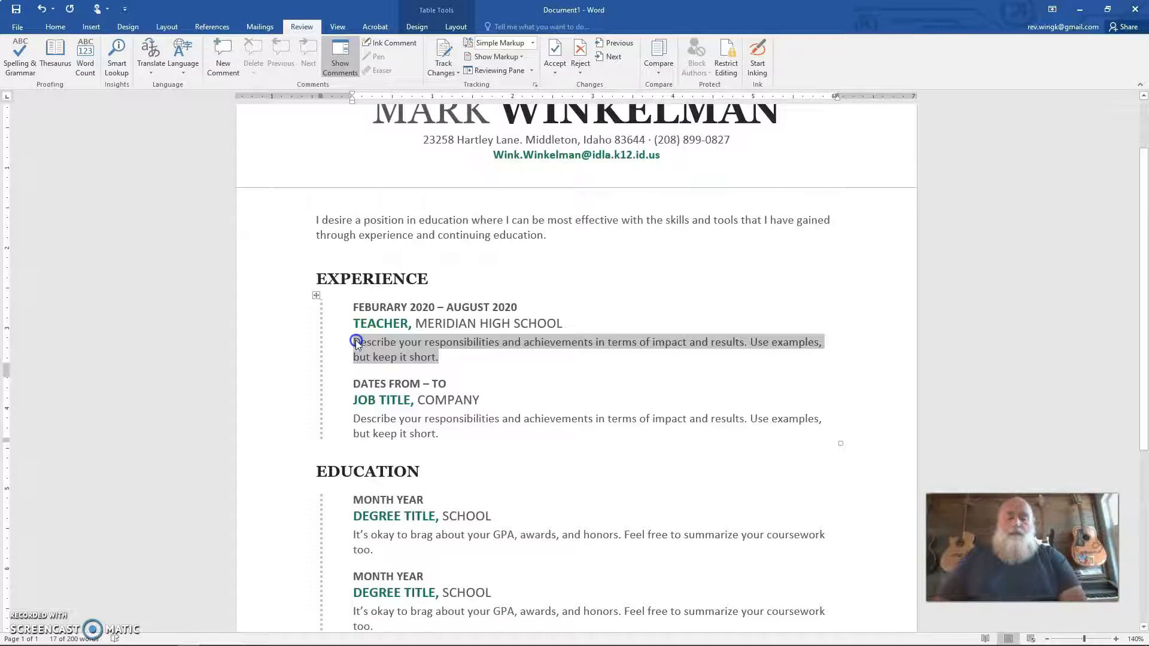
key(Delete)
text(Taught and maintained classroom )
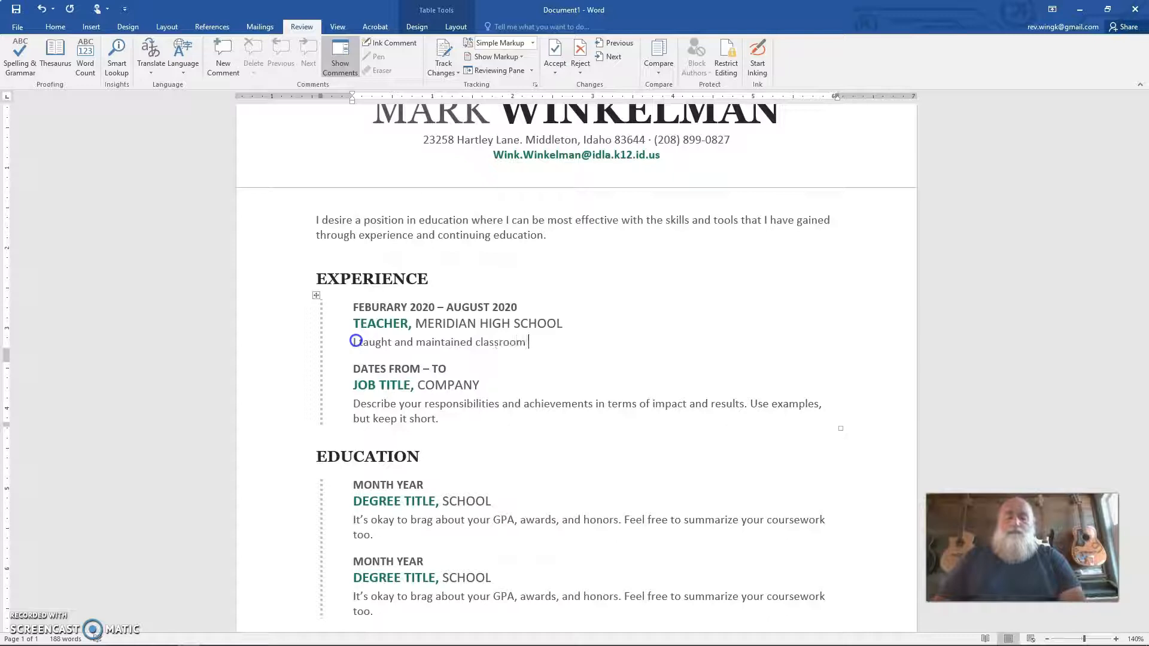
text(activities for learning in)
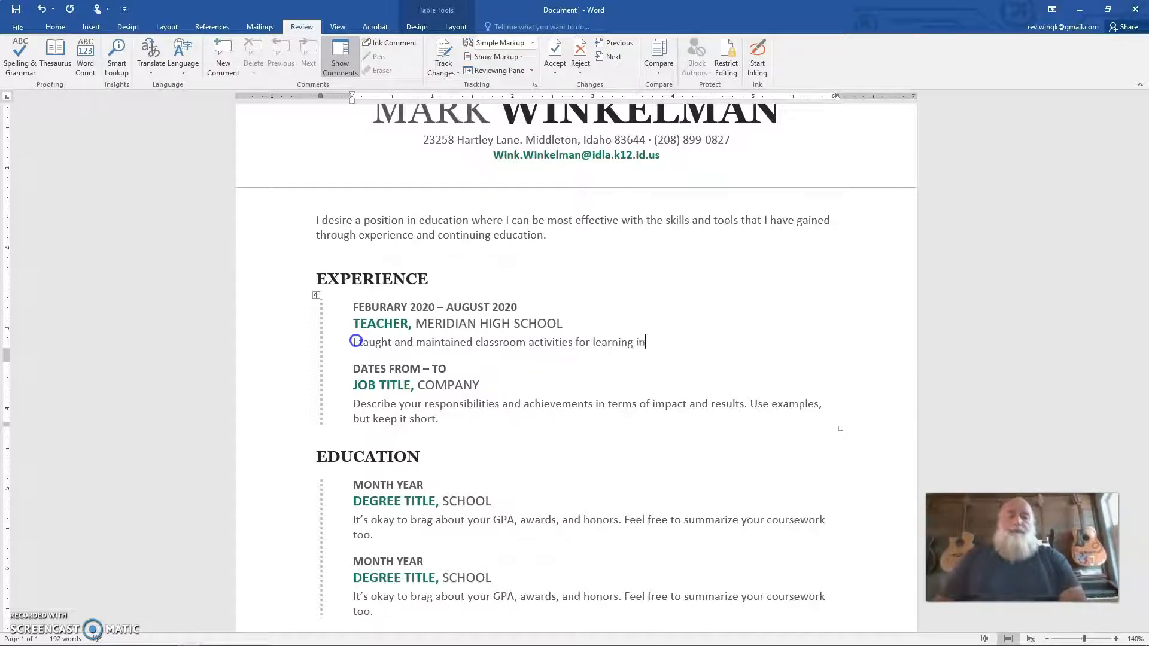
text( Personal)
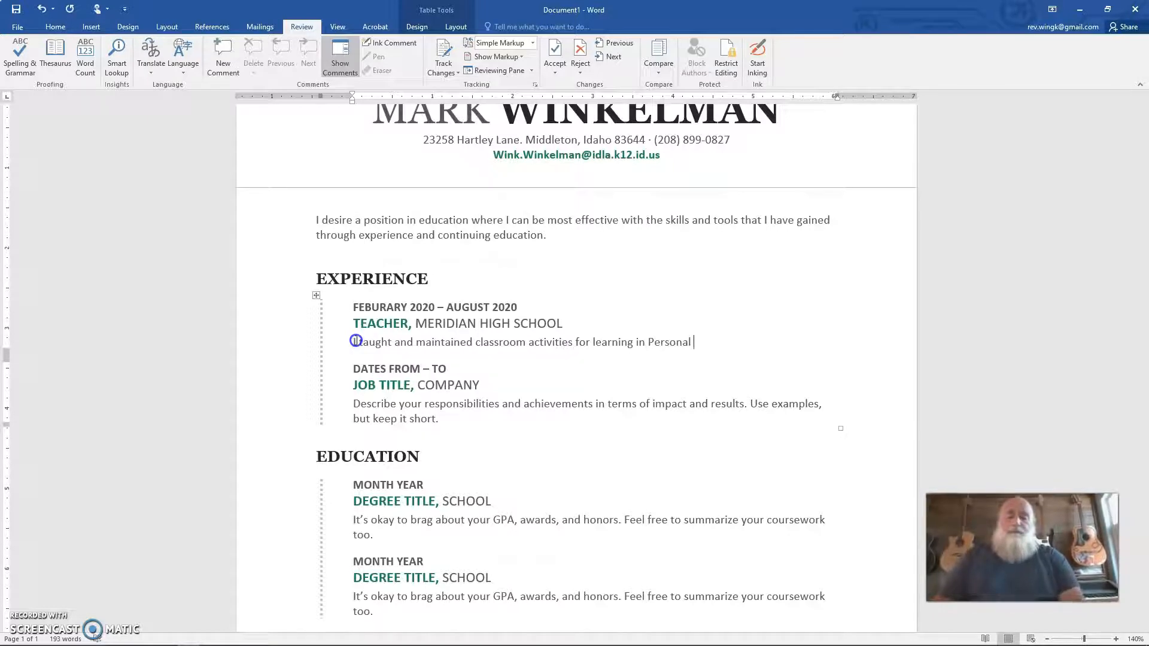
text(.Finance,)
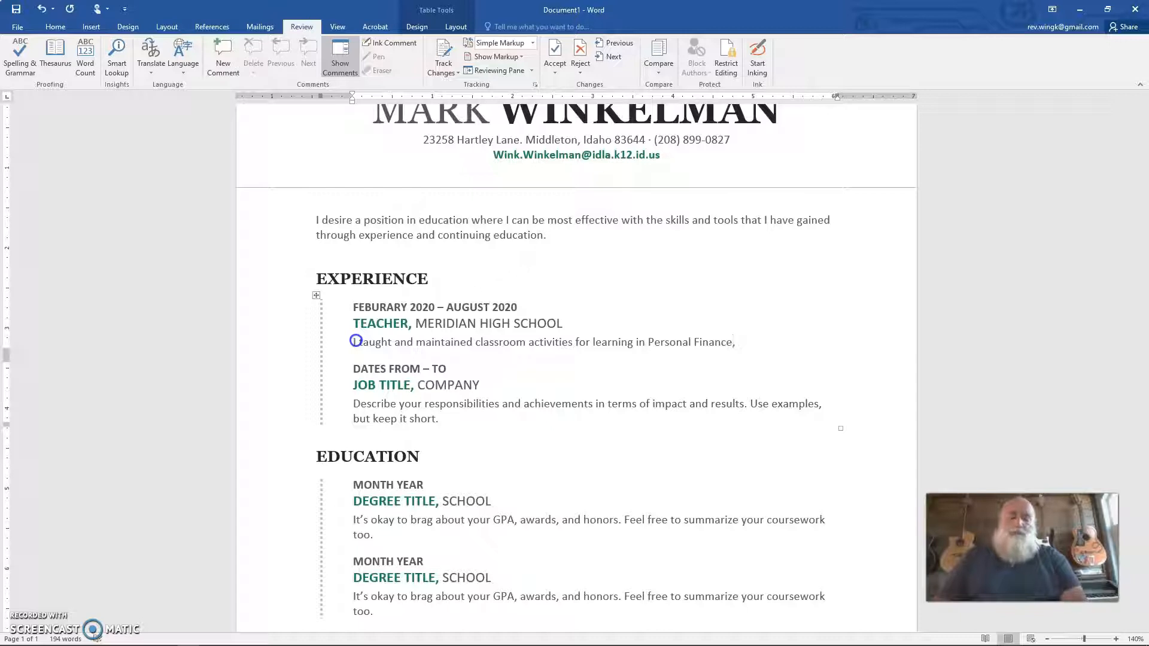
text(Bu)
key(BackSpace)
key(BackSpace)
key(BackSpace)
key(BackSpace)
text(and Nusine)
key(BackSpace)
key(BackSpace)
key(BackSpace)
key(BackSpace)
key(BackSpace)
key(BackSpace)
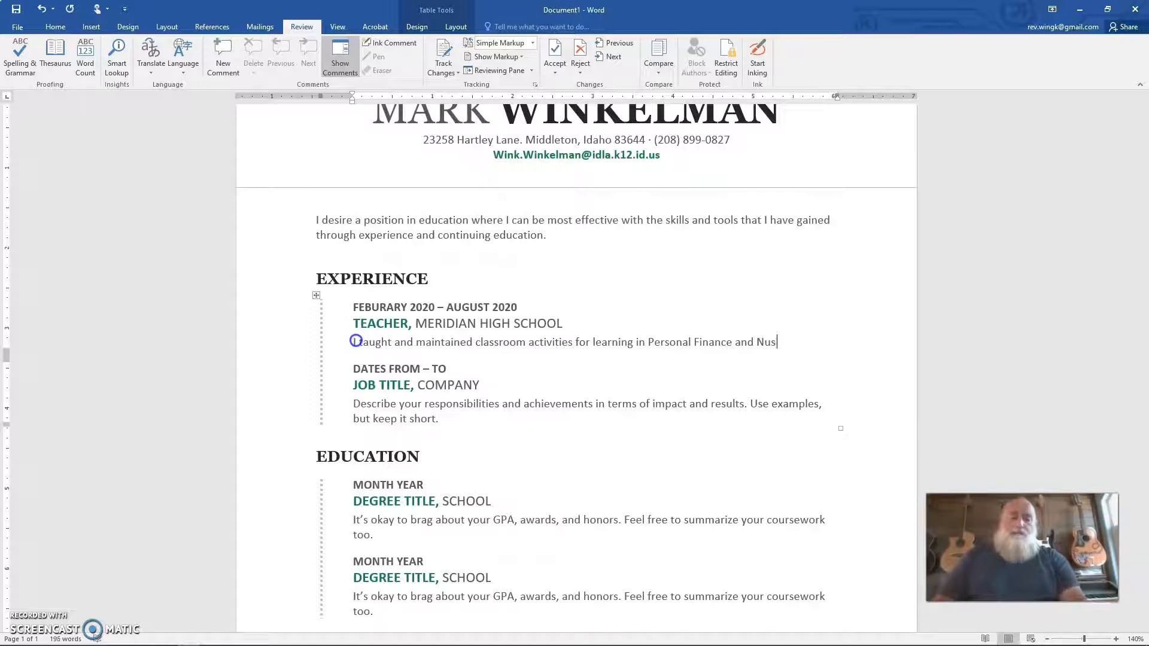
text(B)
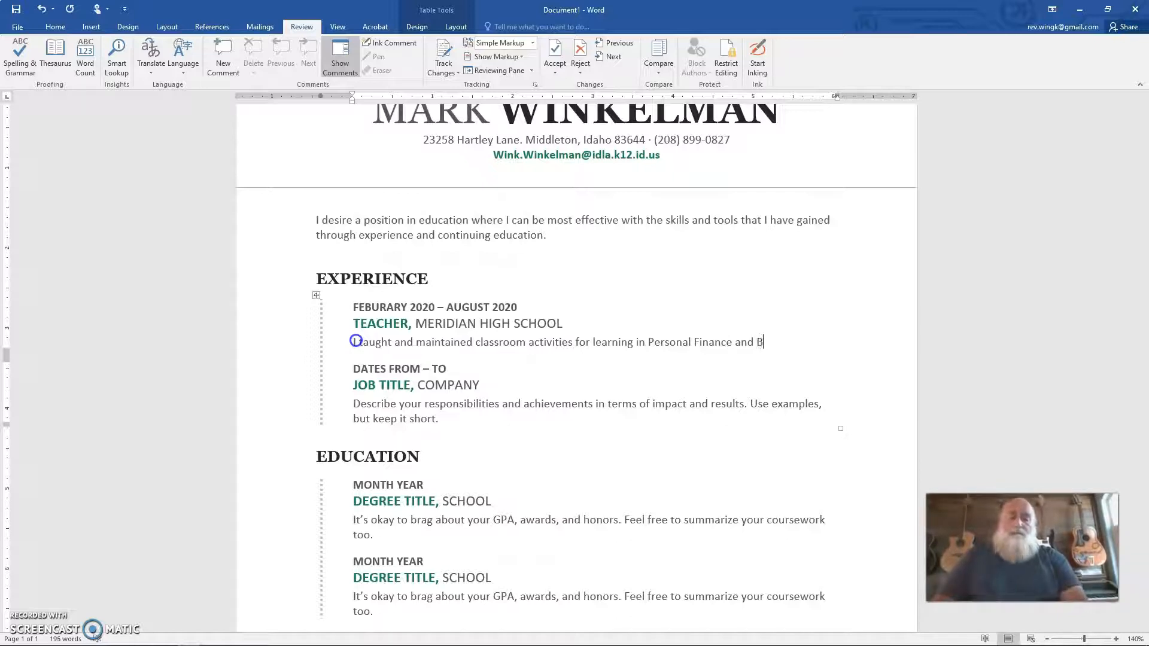
text(usines)
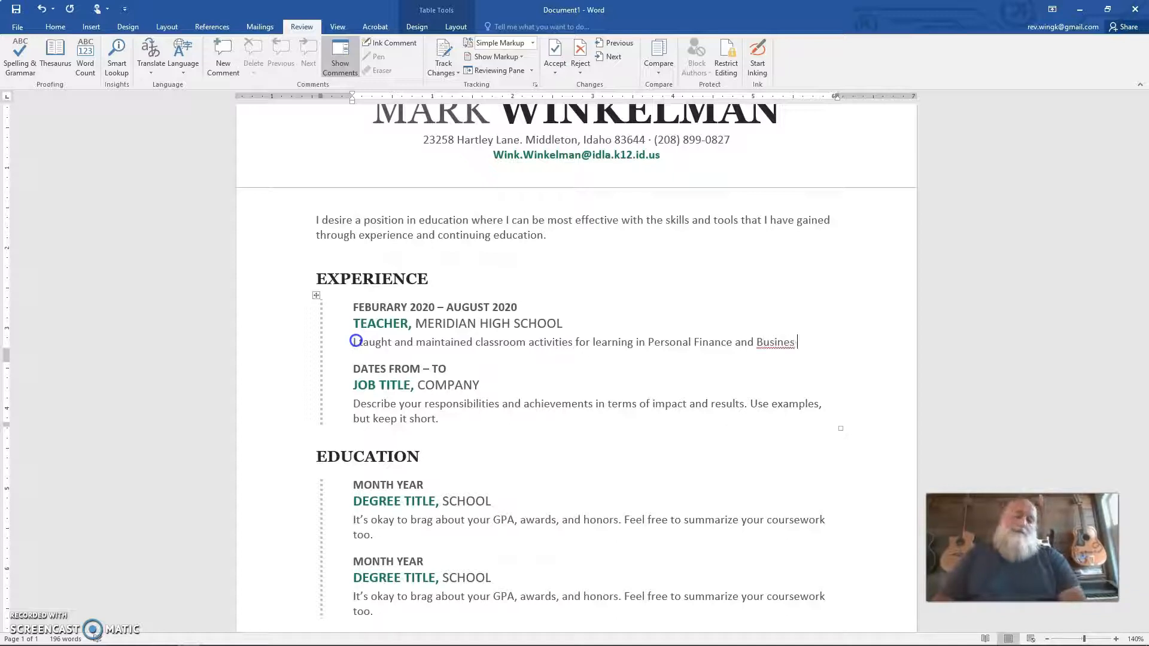
key(BackSpace)
text(ss)
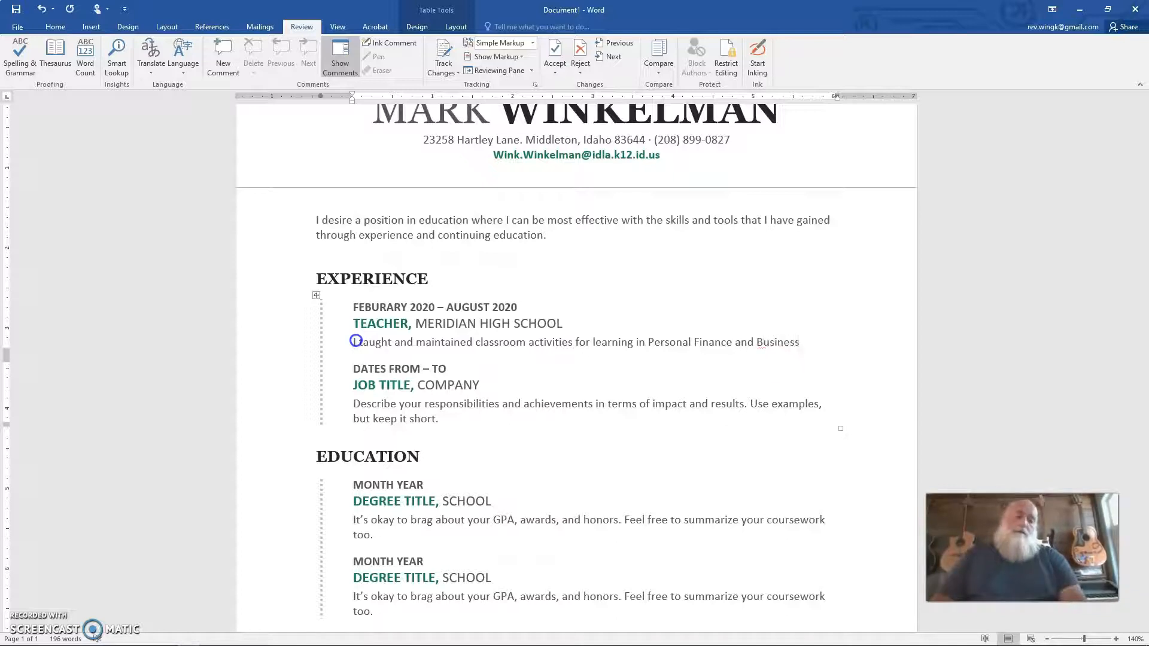
text( Technolo)
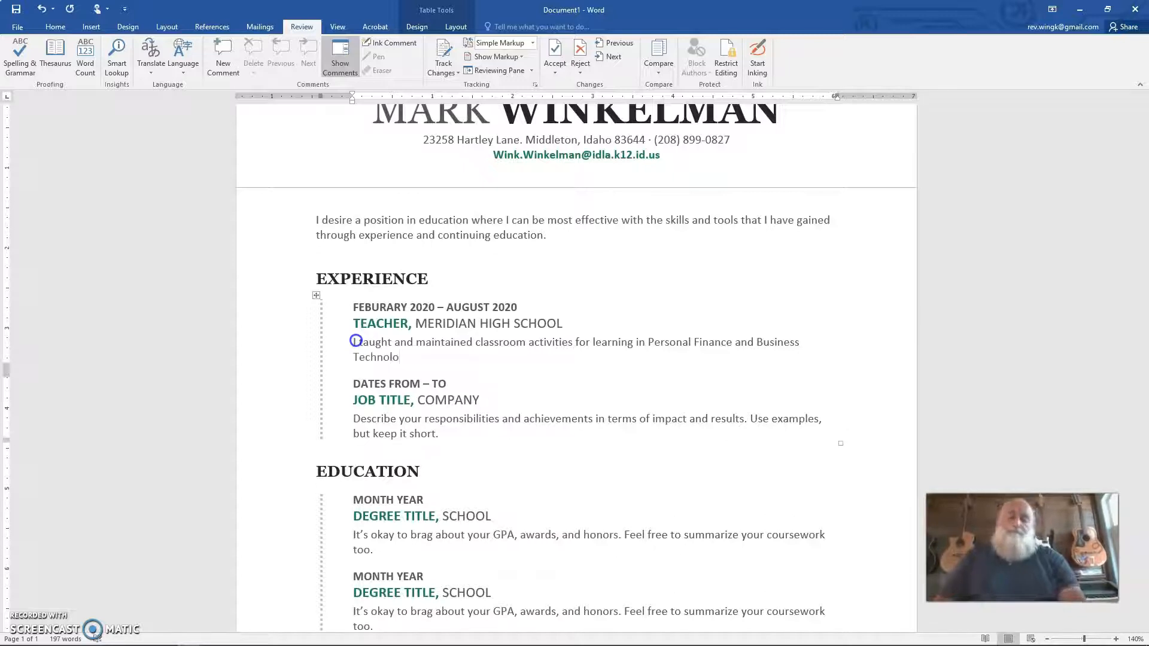
text(gy.)
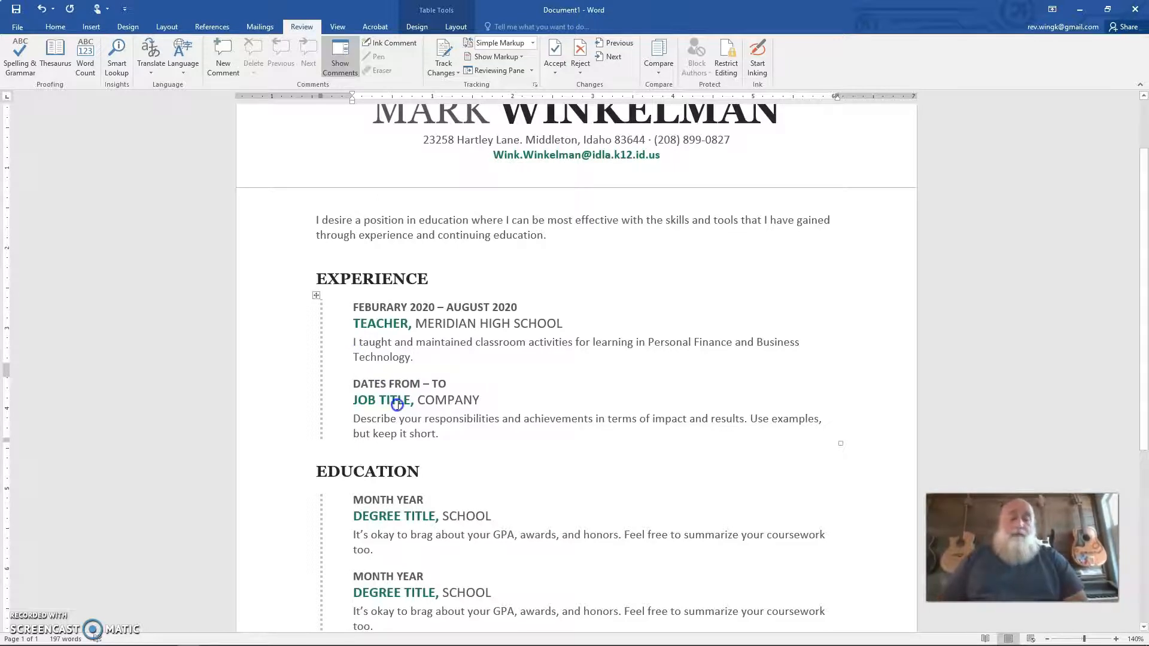
Step: Delete the second, unused job entry from the Experience section
scroll(392, 402, down, 2)
scroll(398, 405, down, 1)
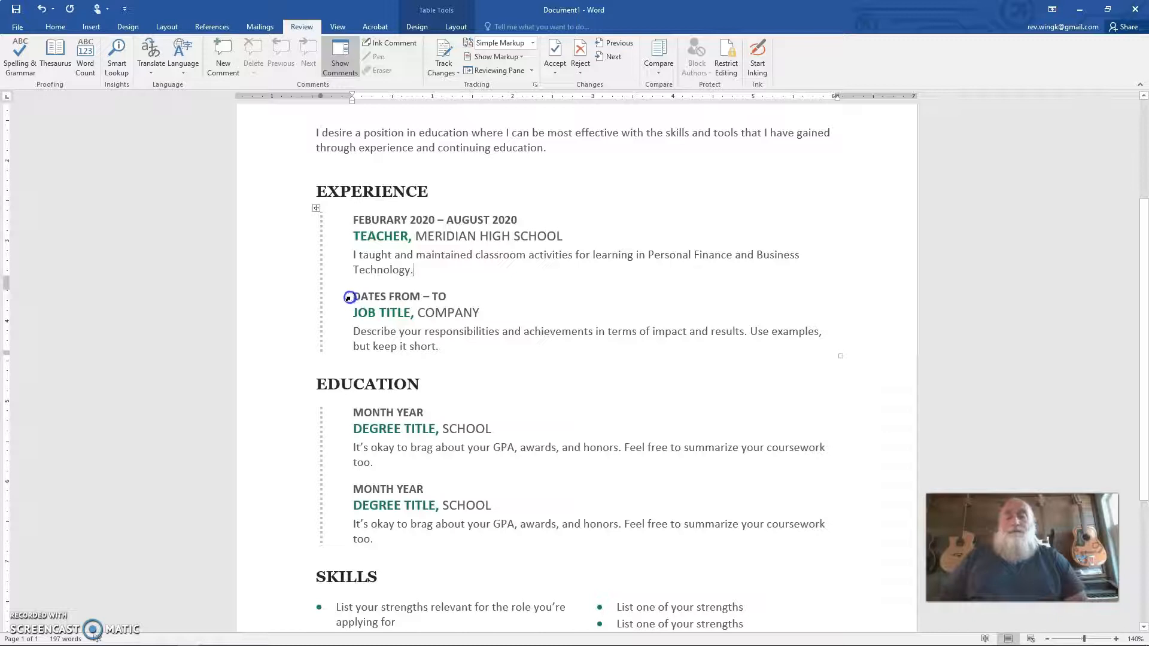
drag(352, 297, 430, 335)
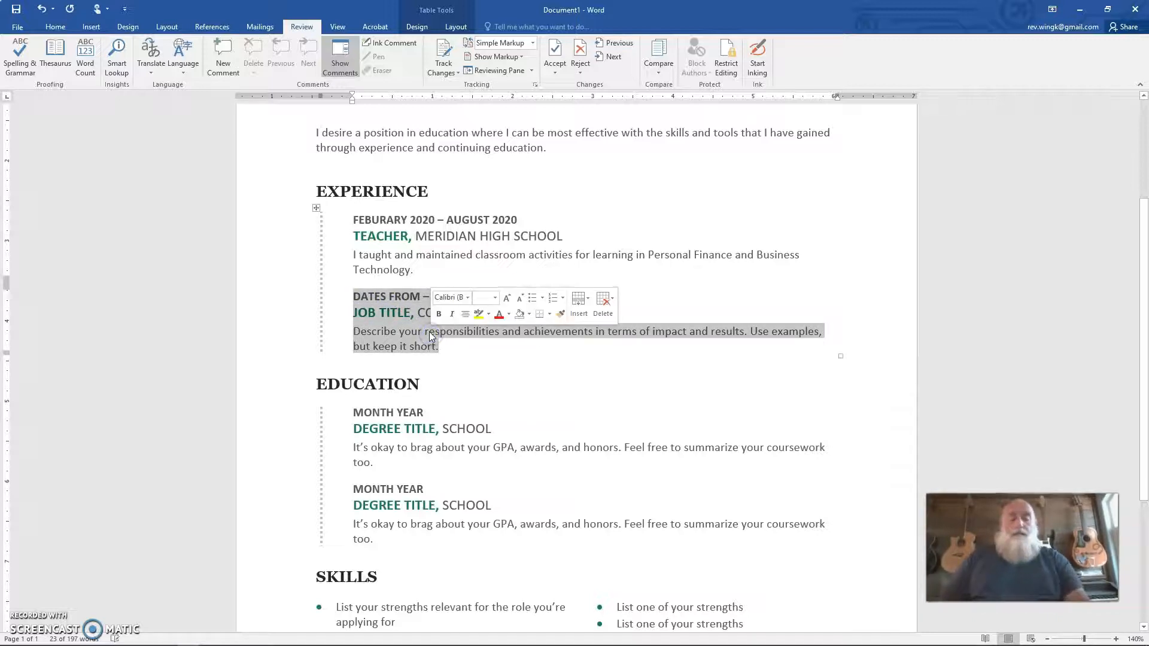
key(Delete)
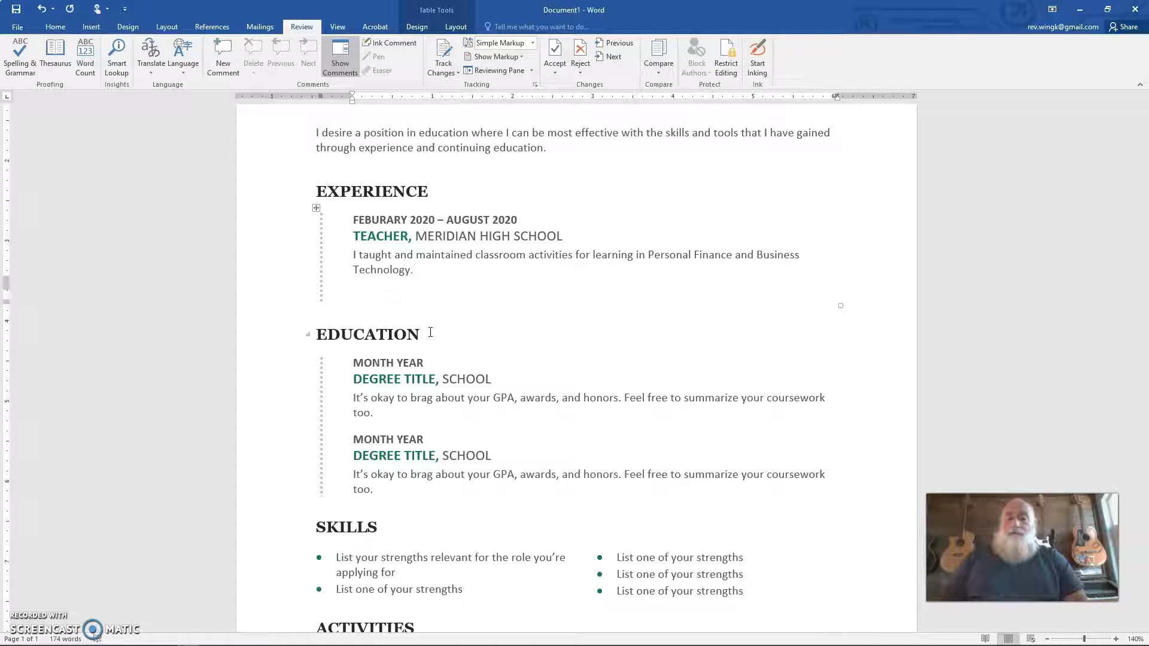
Step: Replace the first education entry's MONTH YEAR placeholder with JUNE 2014
double_click(380, 363)
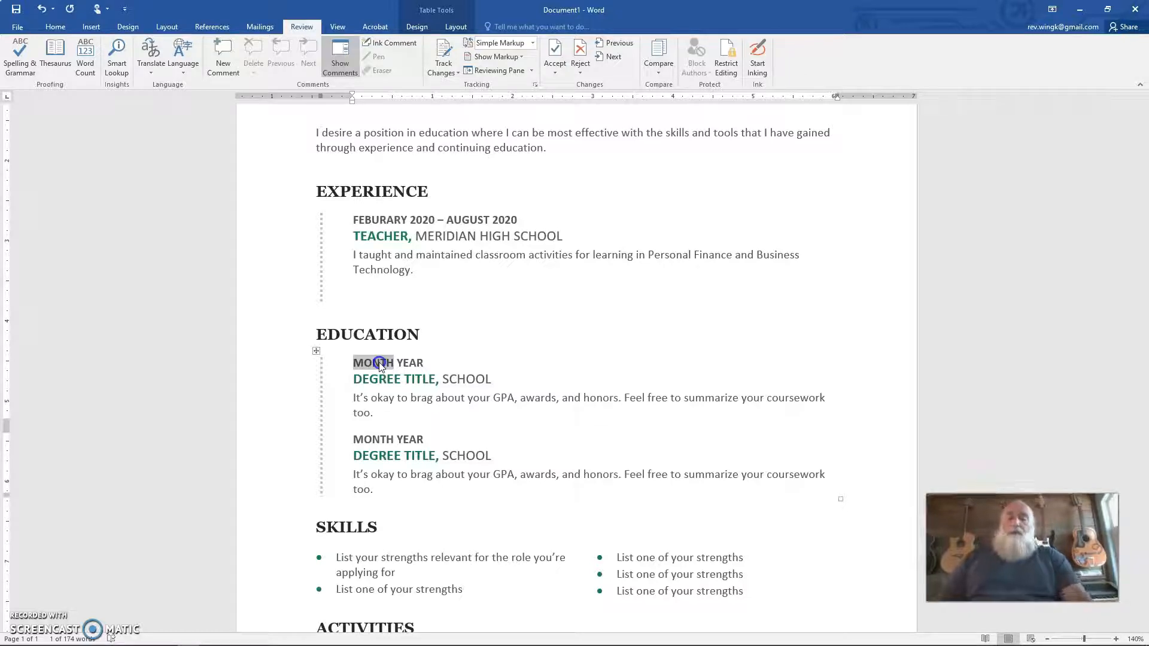
text(JUNE)
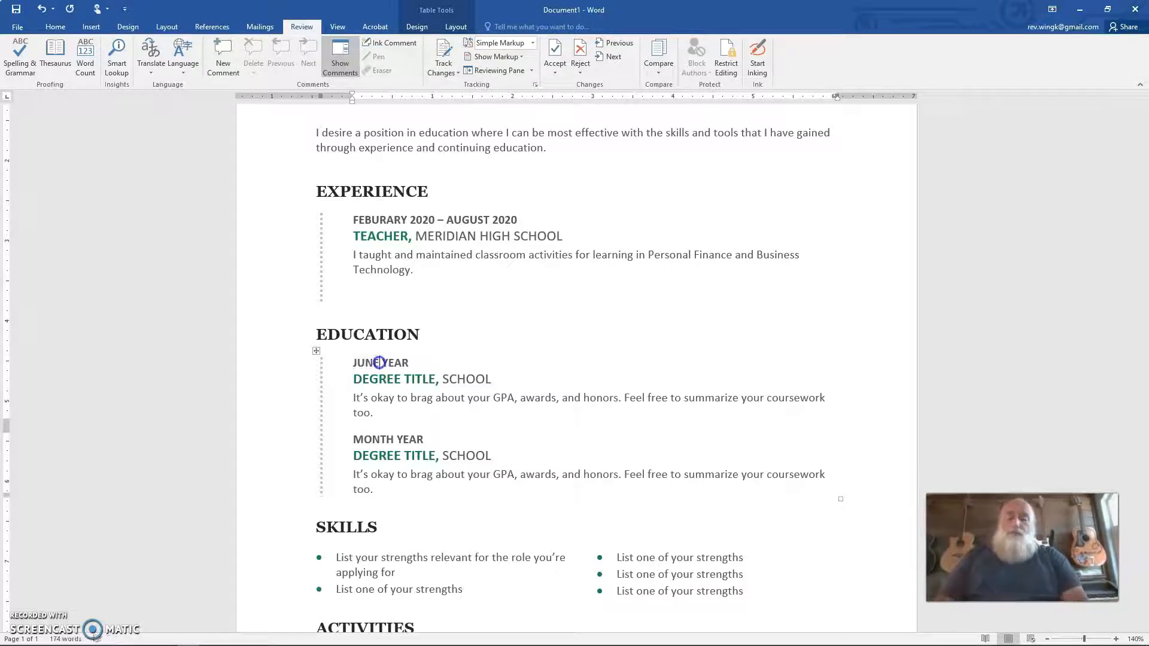
double_click(398, 362)
text(2014)
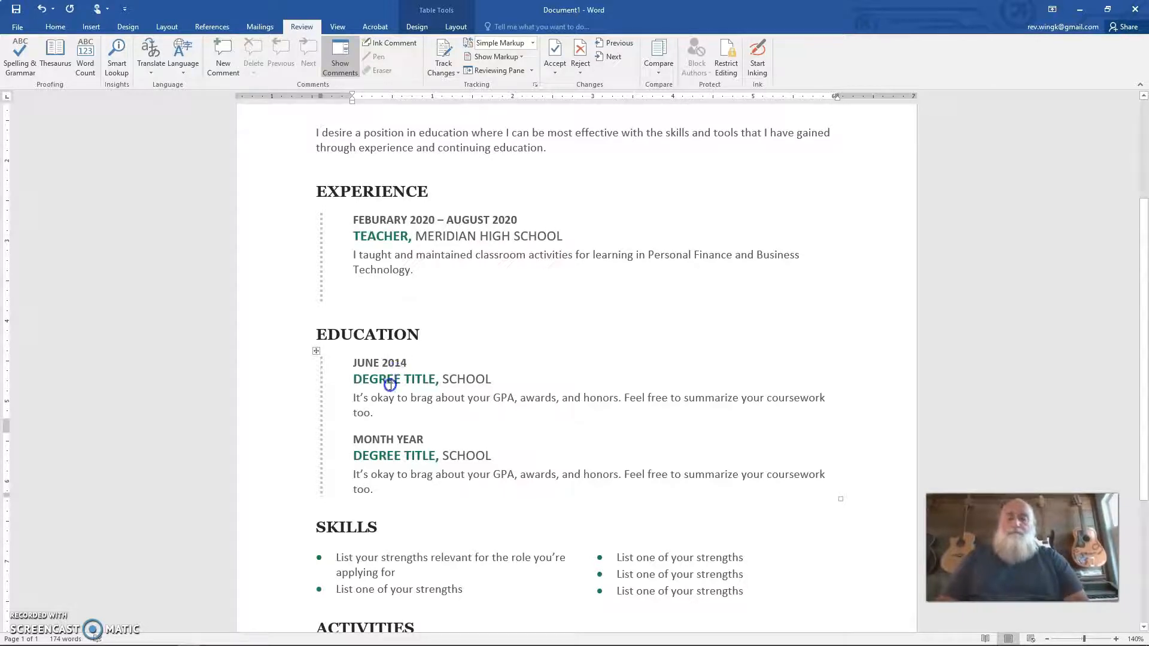
Step: Enter MASTERS OF EDUCATION as the first degree title and BOISE STATE UNIVERSITY as its school
double_click(391, 380)
text(MASTER)
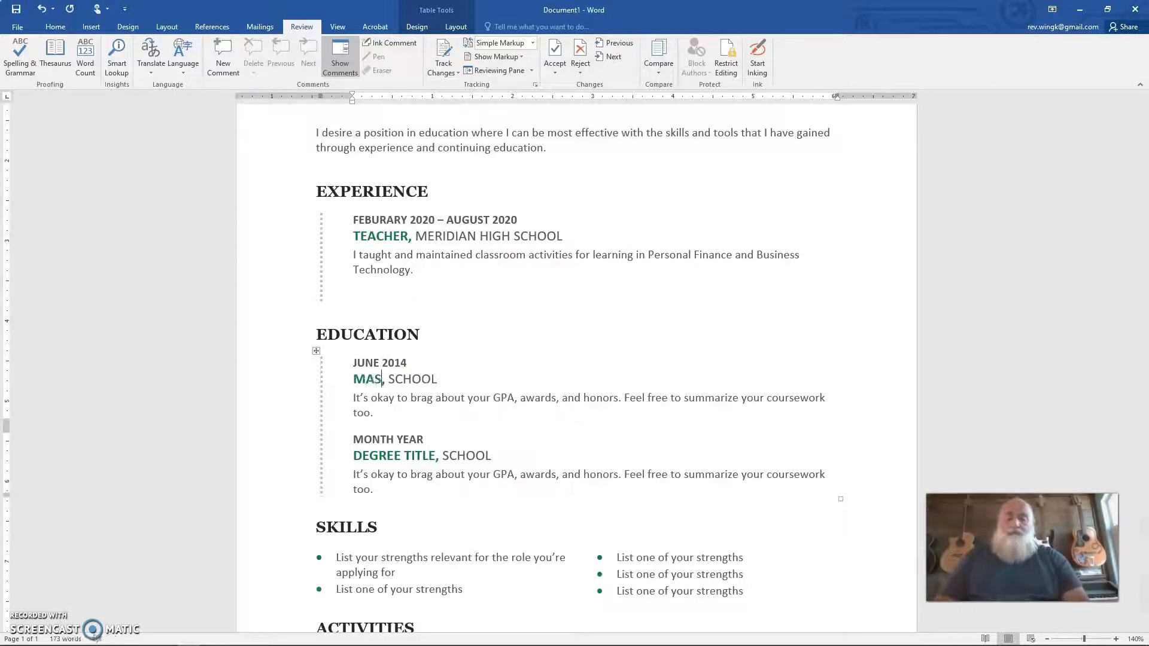
text(S)
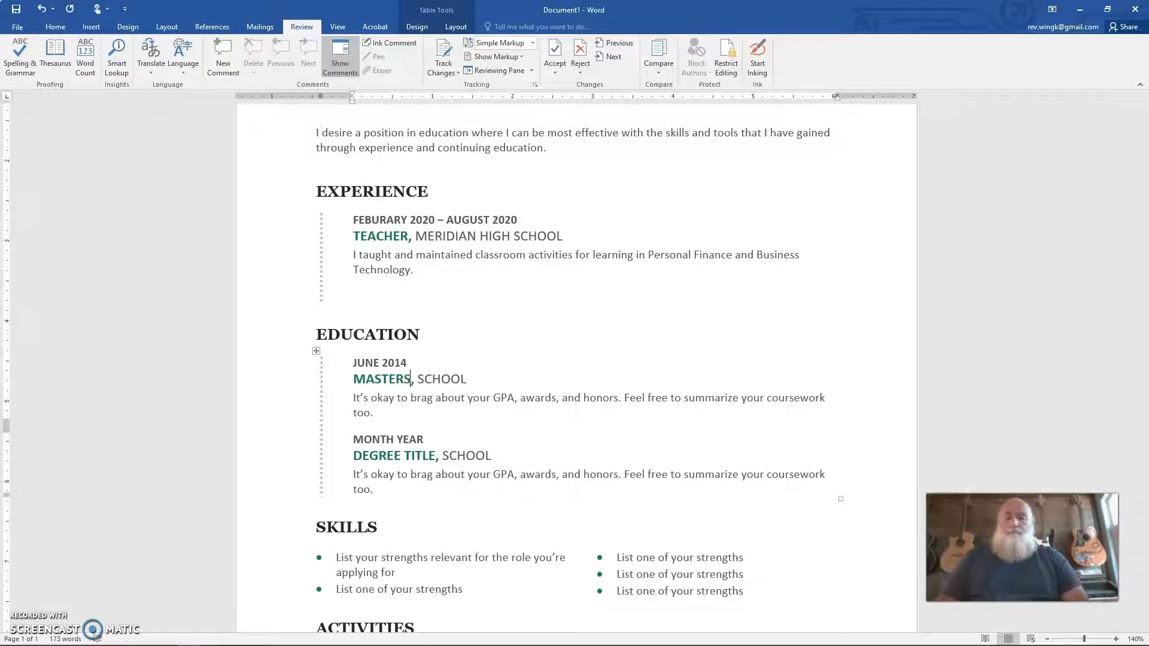
text( OF )
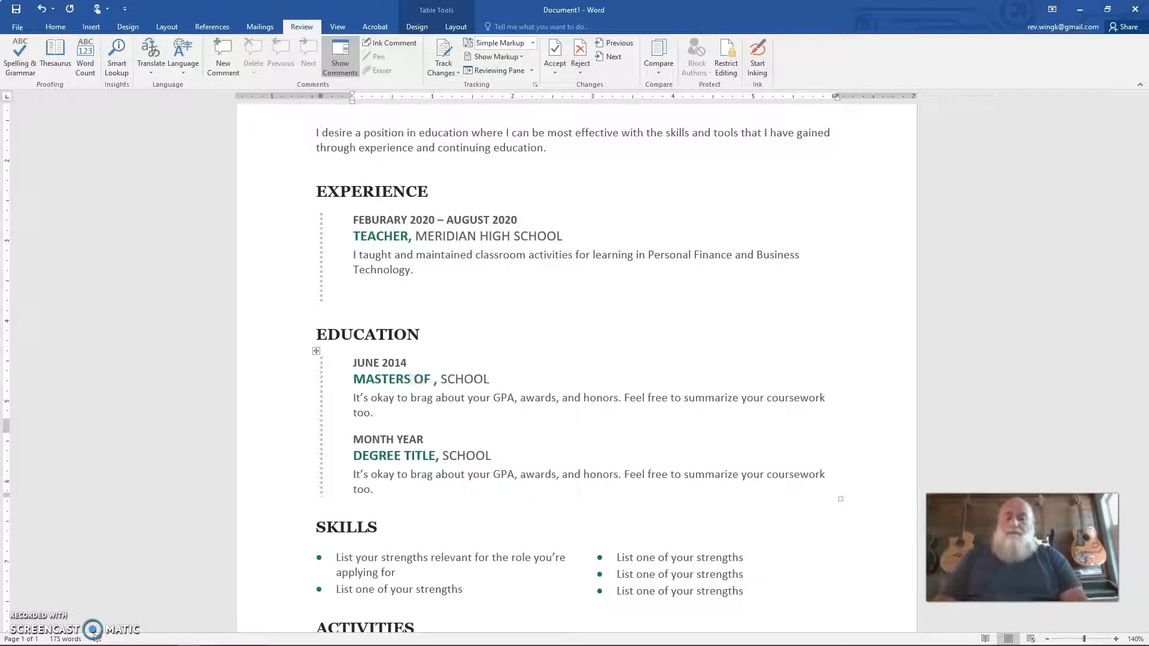
text(EDUCATION)
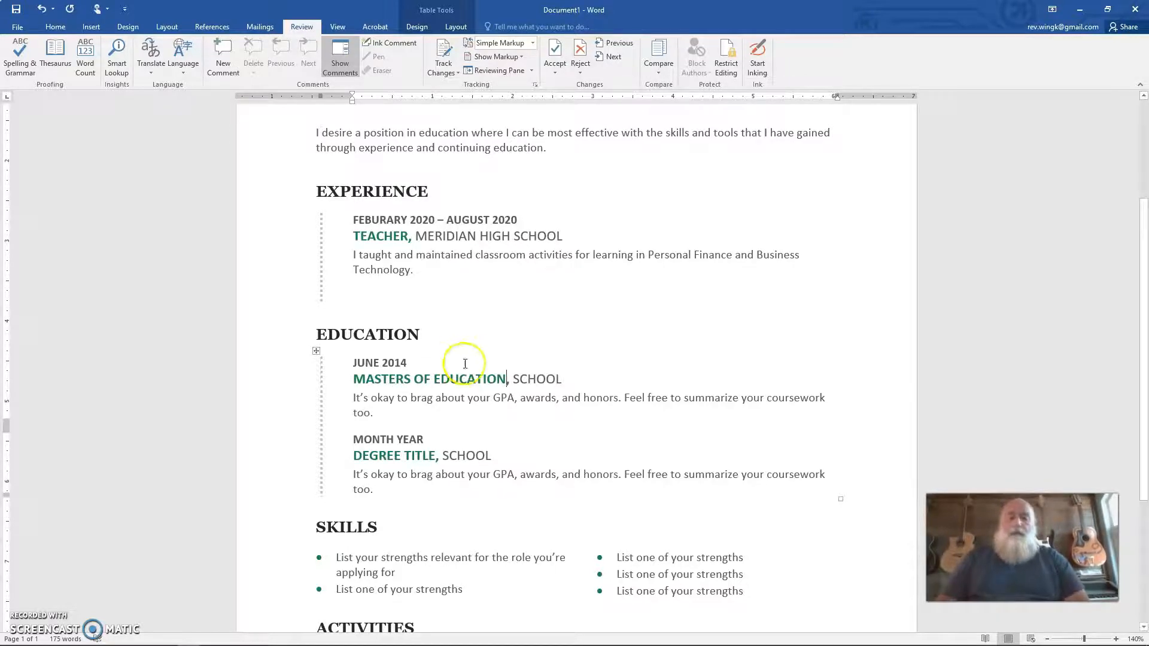
double_click(547, 377)
text(BOISE STATE)
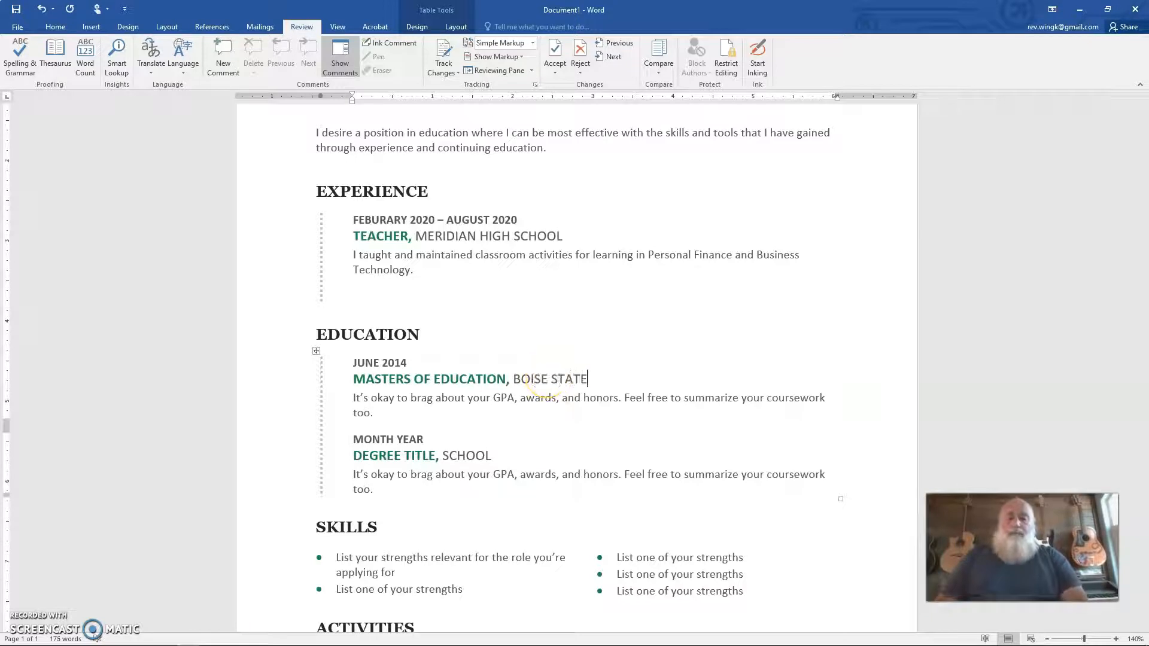
text( UNIVERSITY)
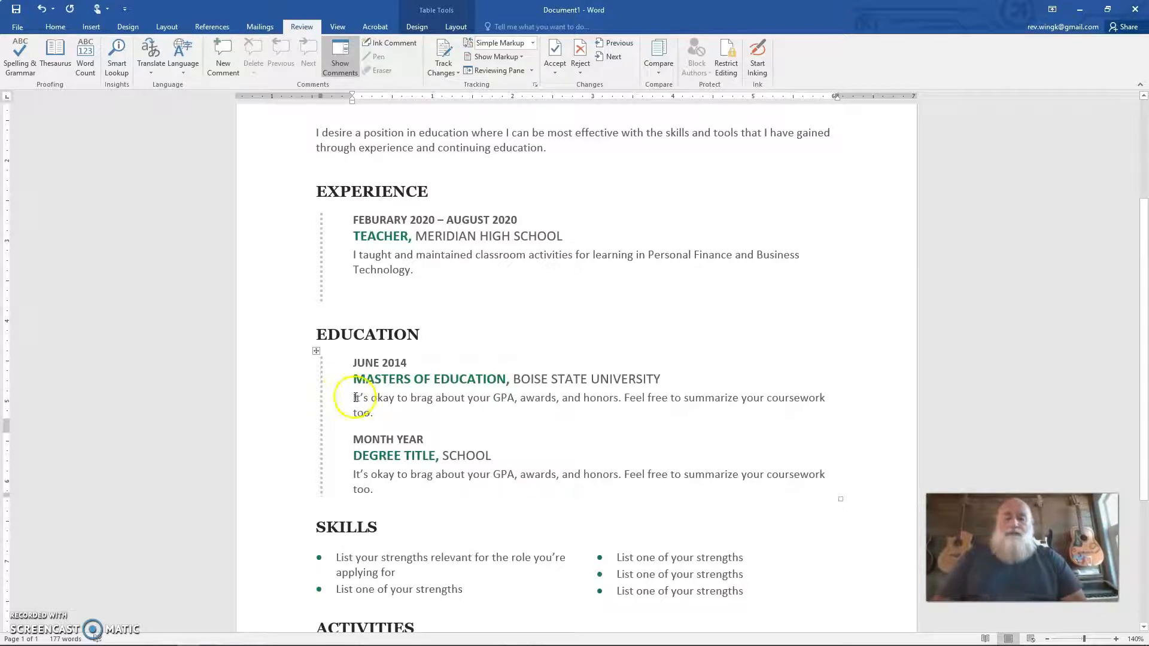
Step: Replace the first education entry's description with "Finished with a 4.0 GPA and completed coursework for Education strategies in technology"
drag(352, 397, 380, 412)
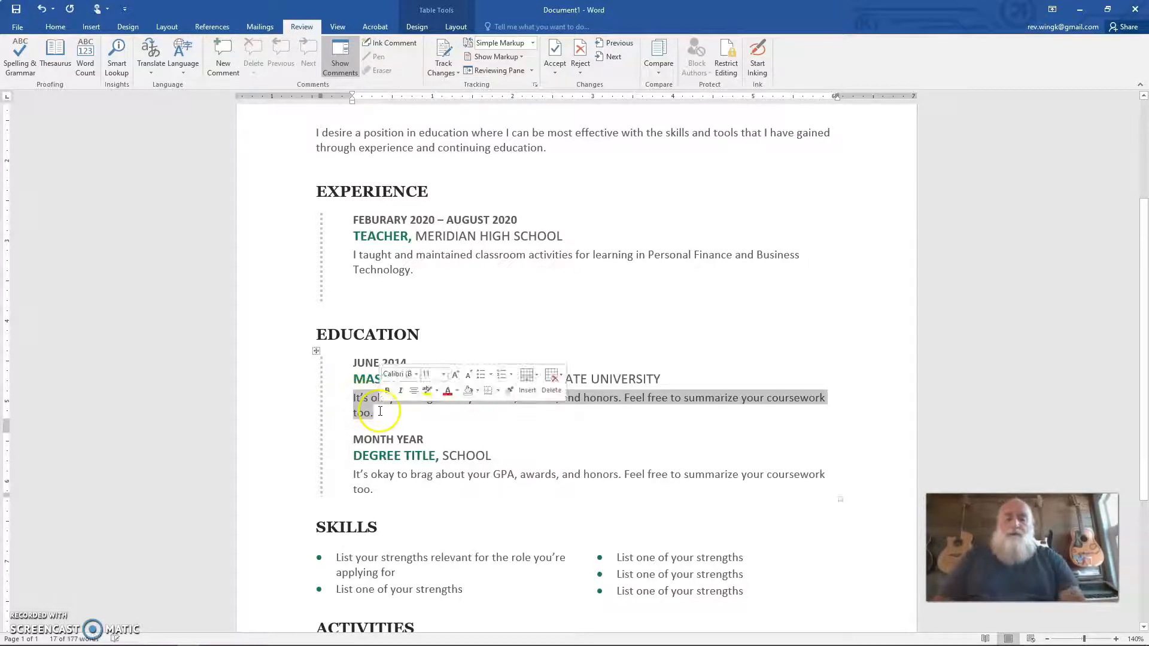
text(Finished with a 4.0 )
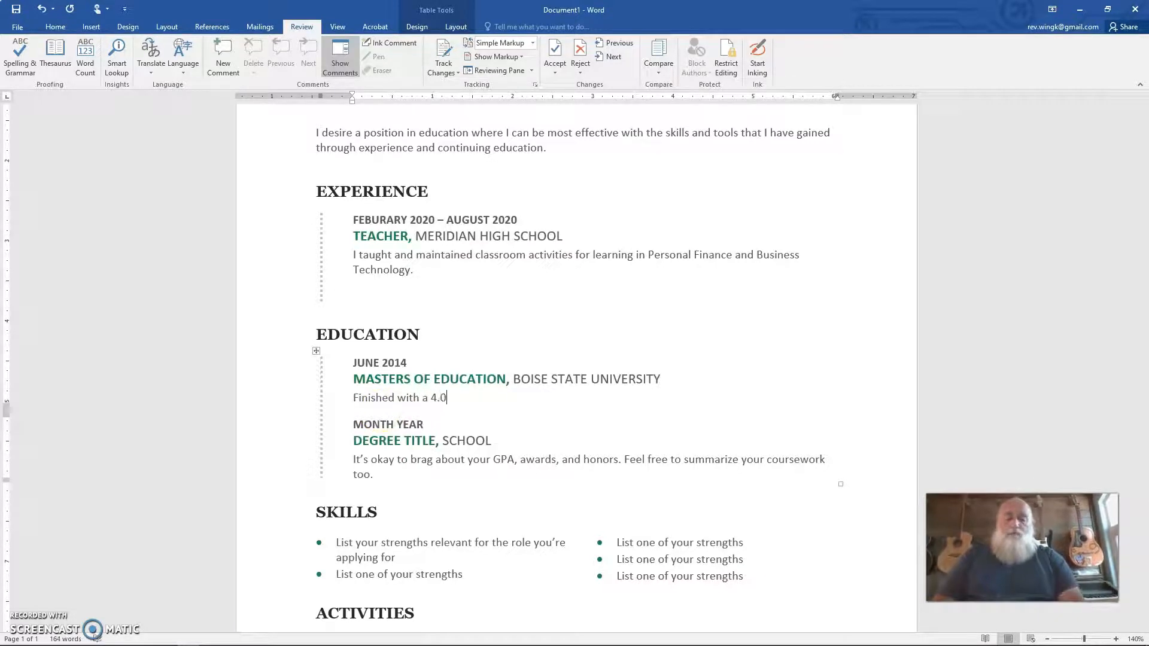
text(GPA)
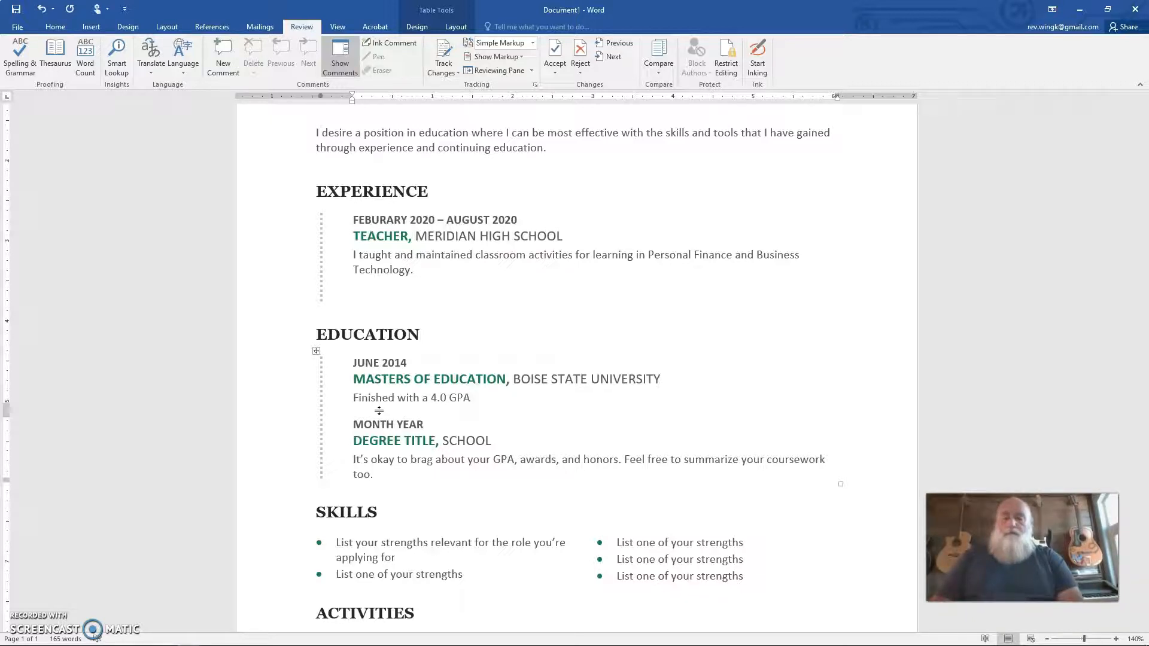
text(and)
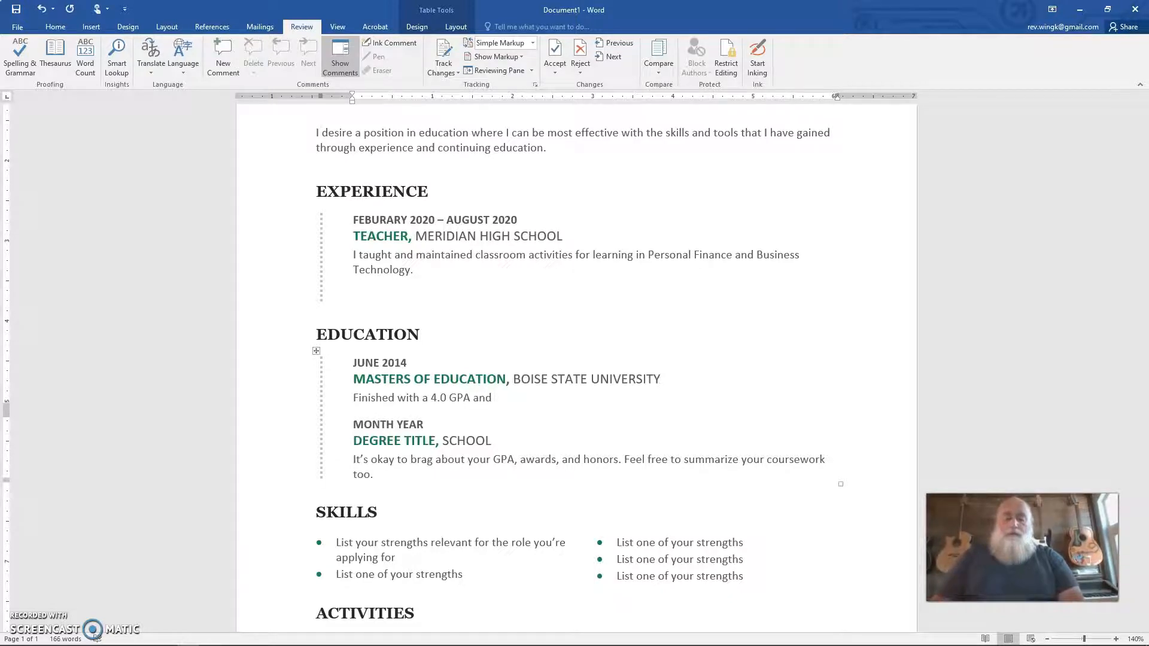
text( completed)
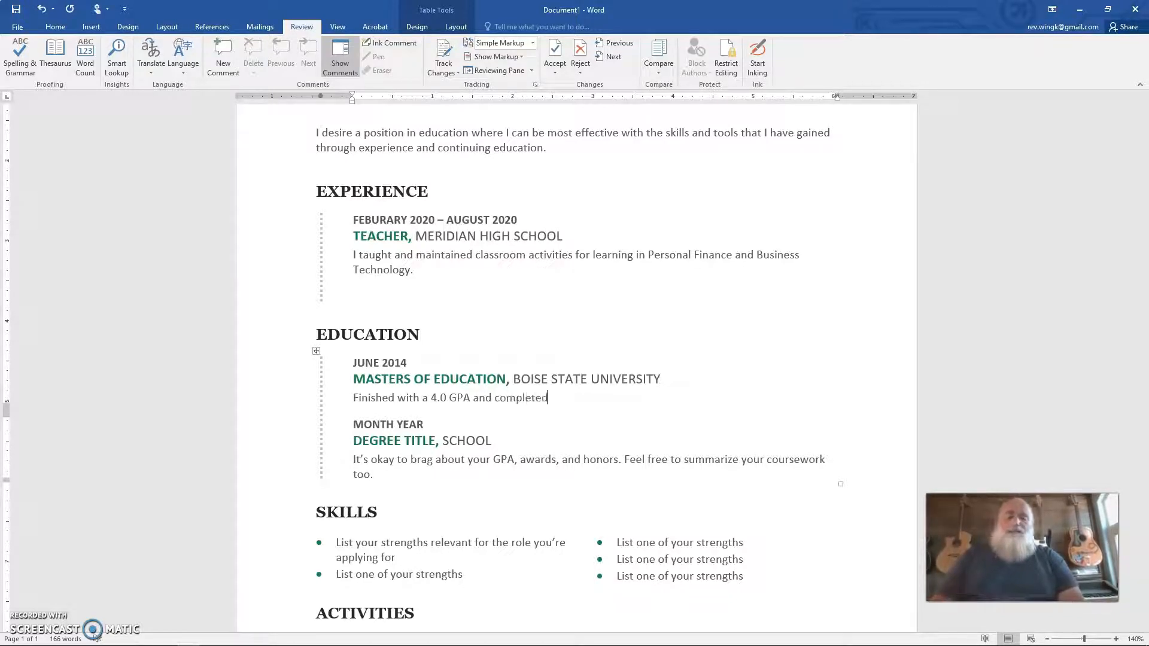
text( cour)
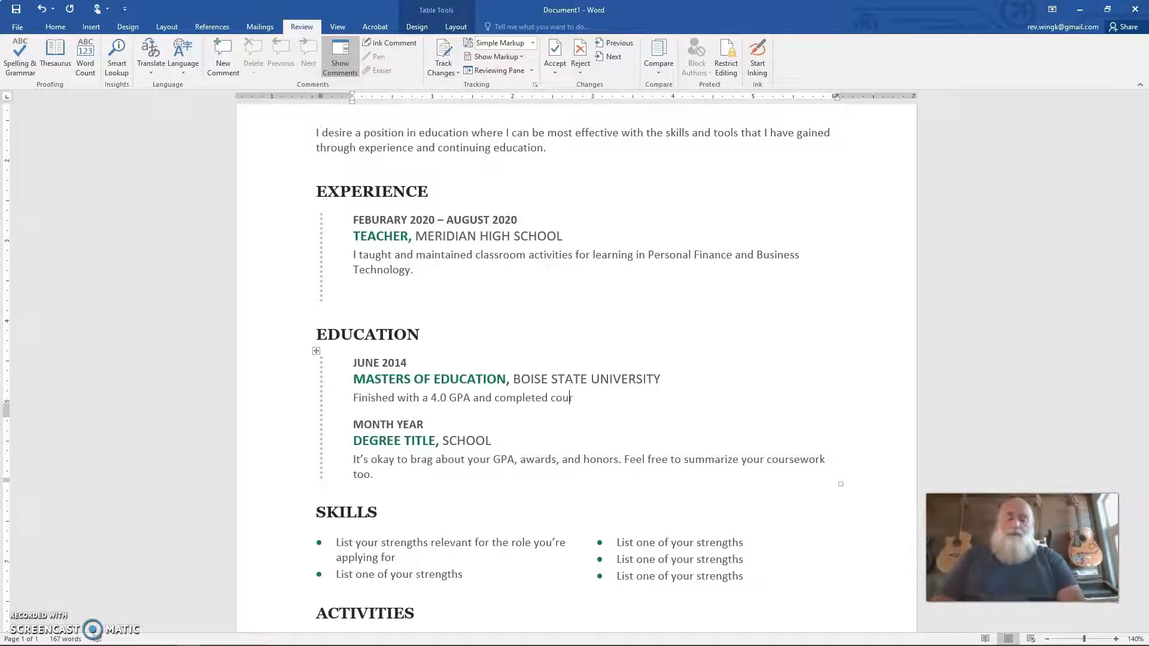
text(sework for)
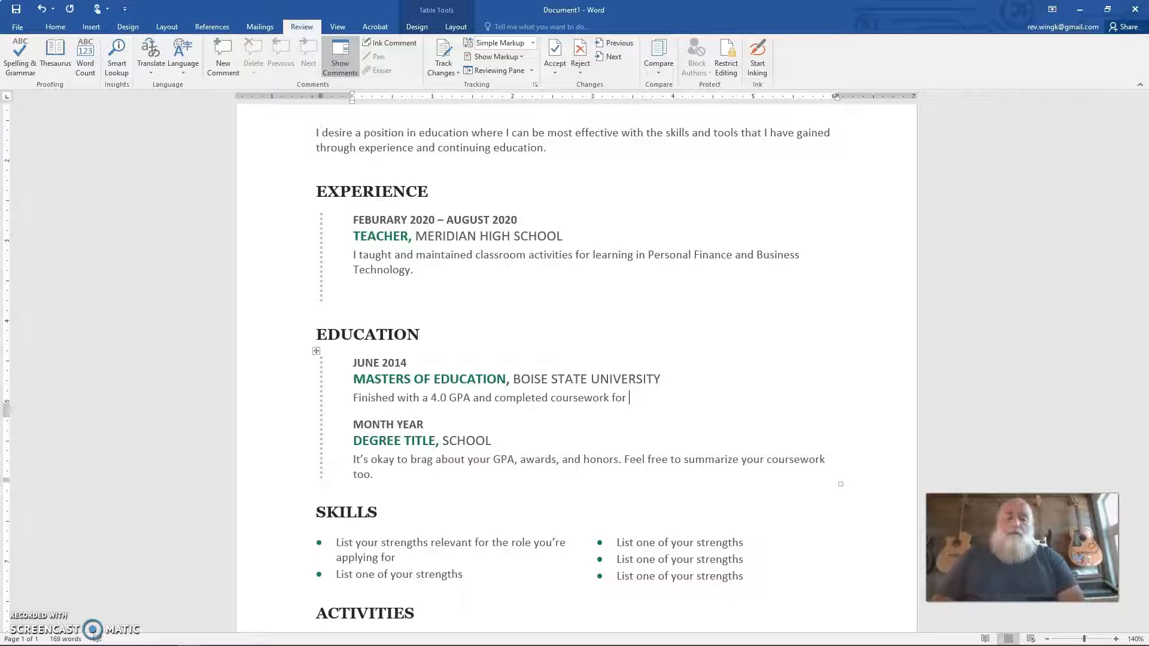
text( Educatio)
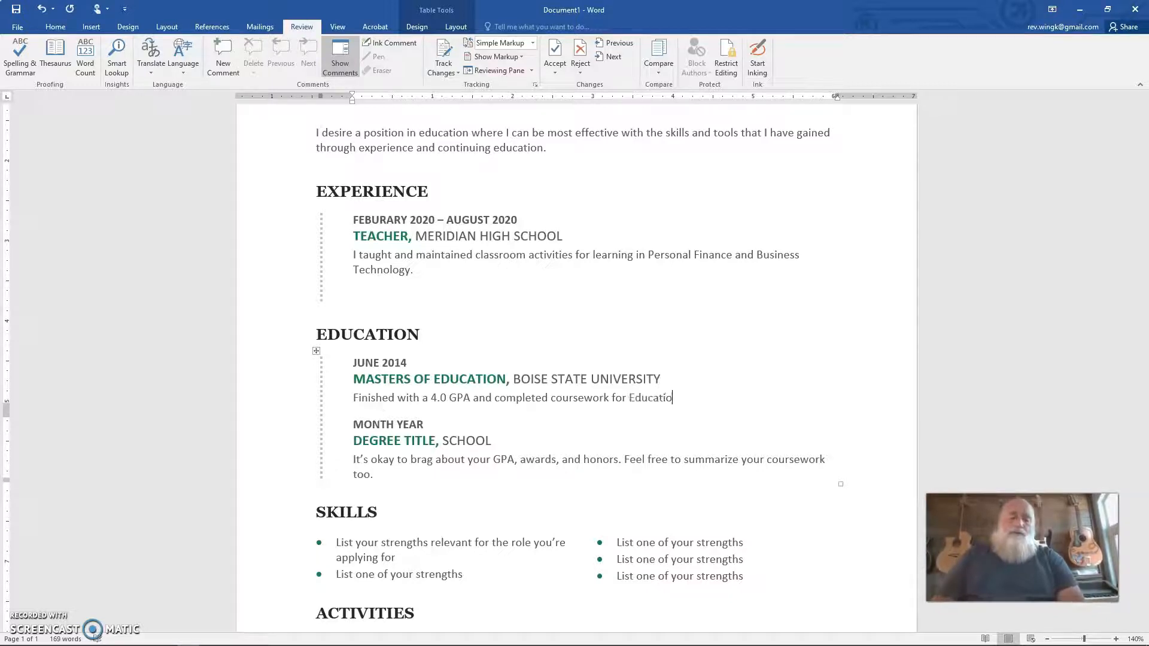
text(n strategies in)
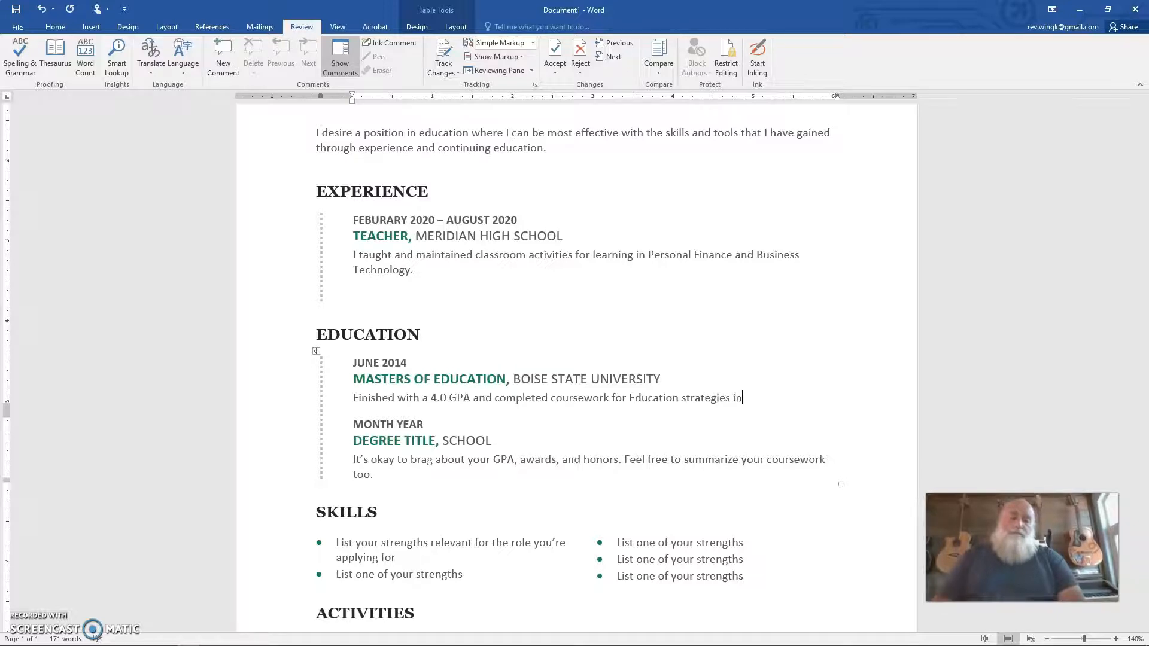
text( technol)
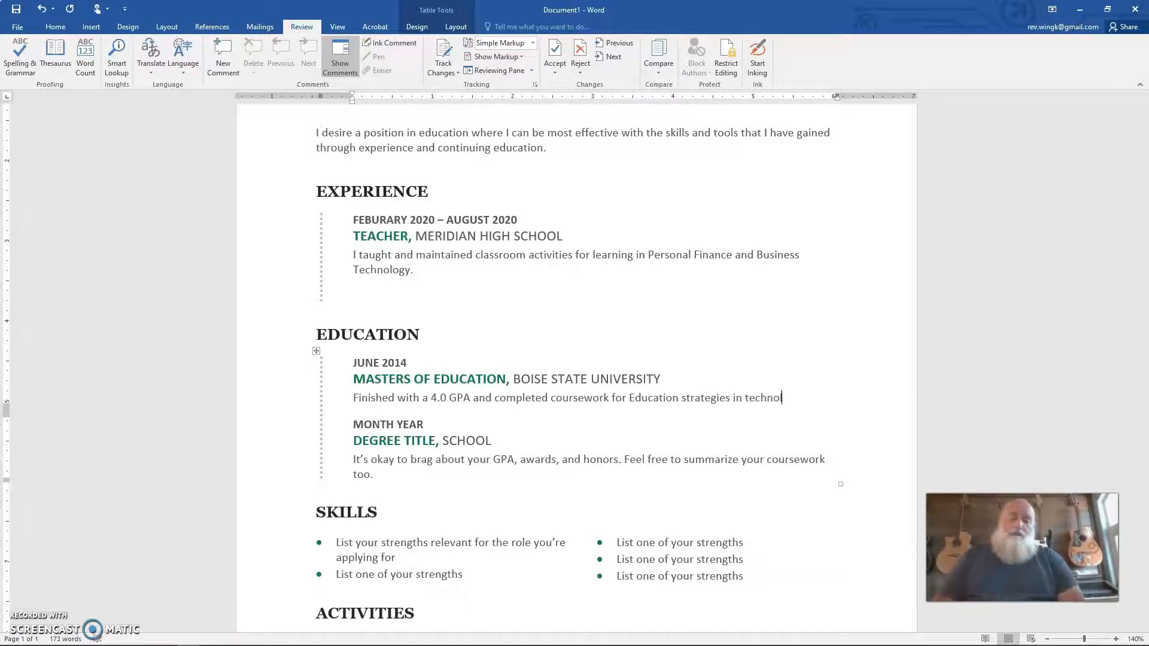
text(ogy)
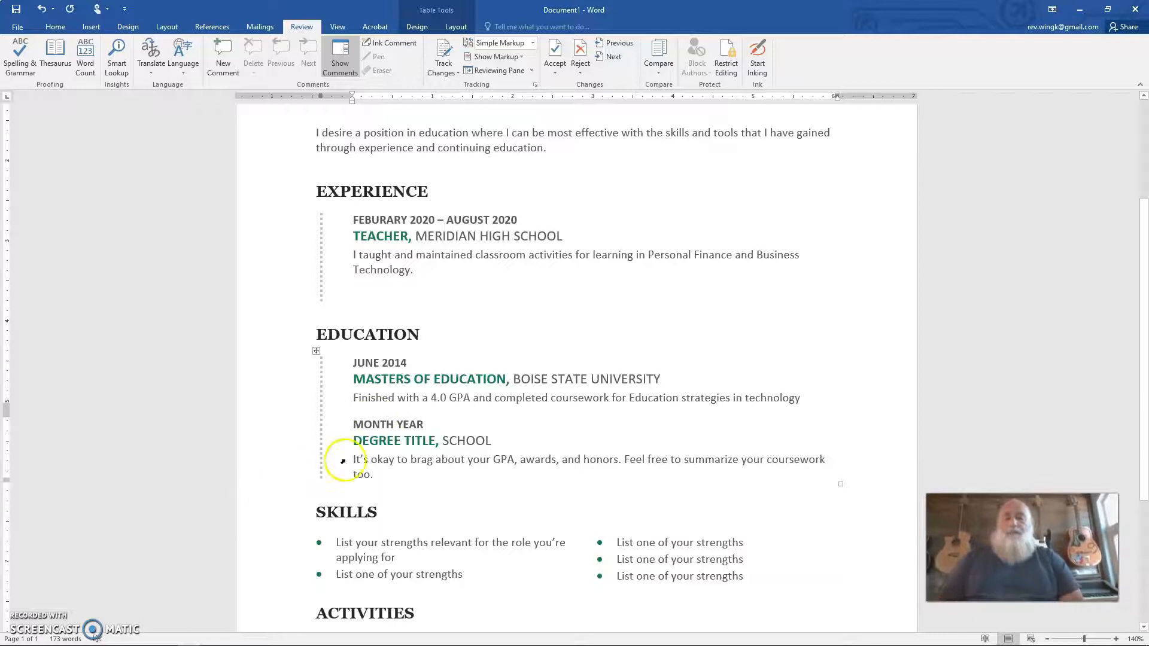
Step: Replace the second education entry's MONTH YEAR placeholder with JUNE 190
double_click(380, 425)
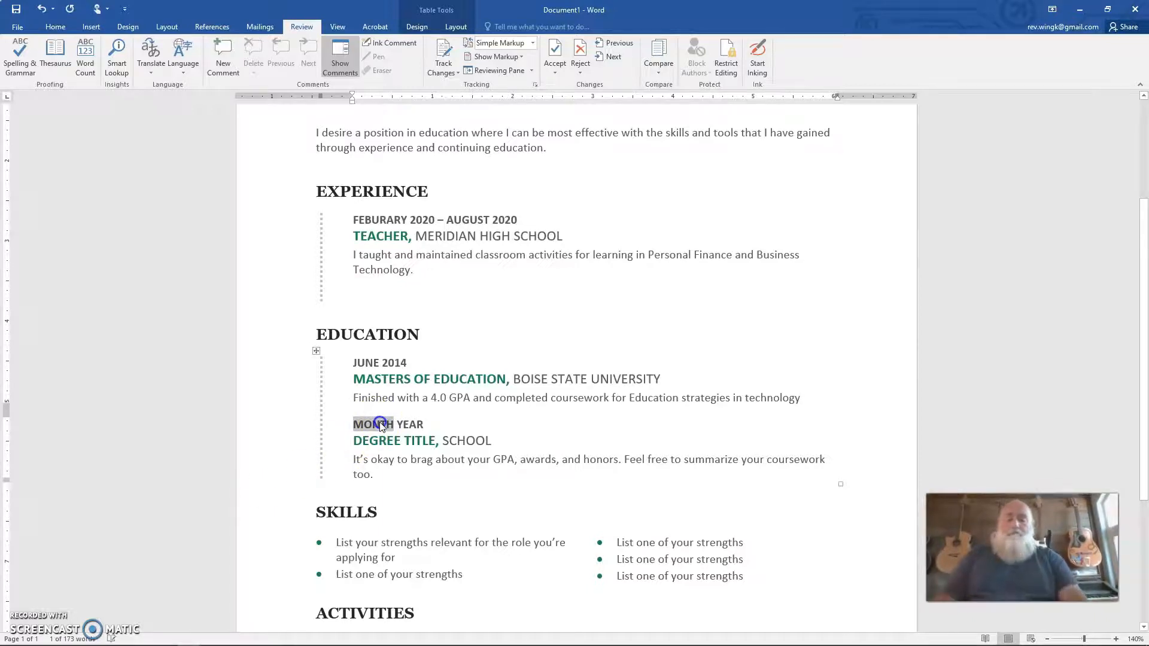
text(JUNE)
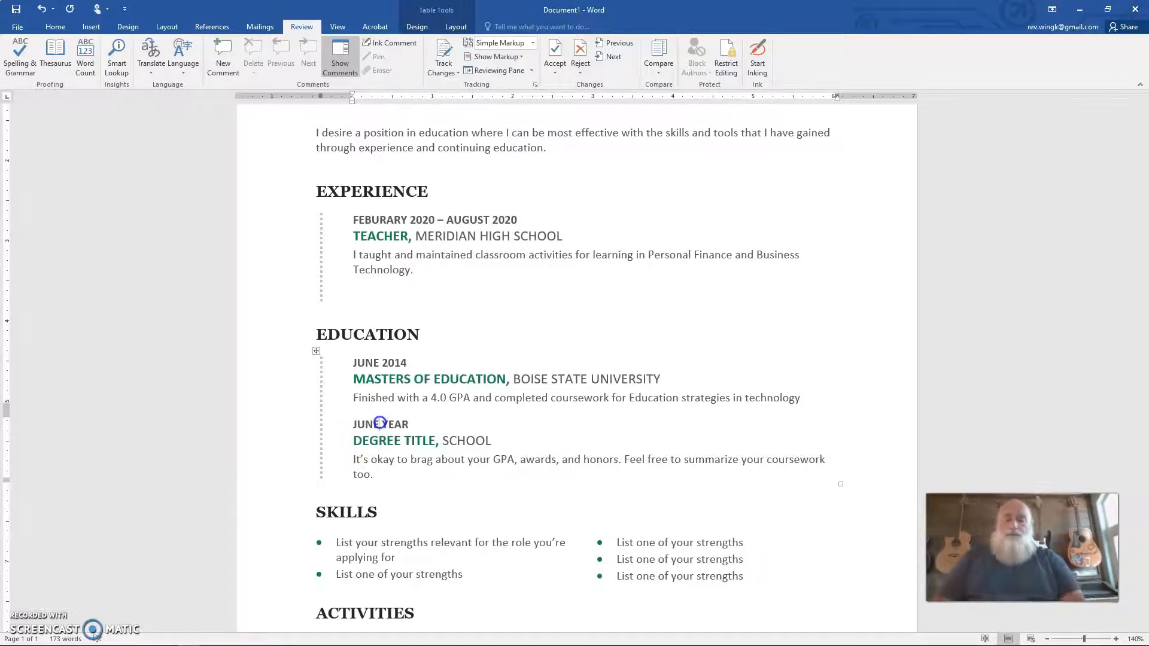
double_click(388, 424)
text(190)
Step: Enter BACHELORS OF EDUCATION as the second degree title and OREGON STATE UNIVERSITY as its school
click(398, 443)
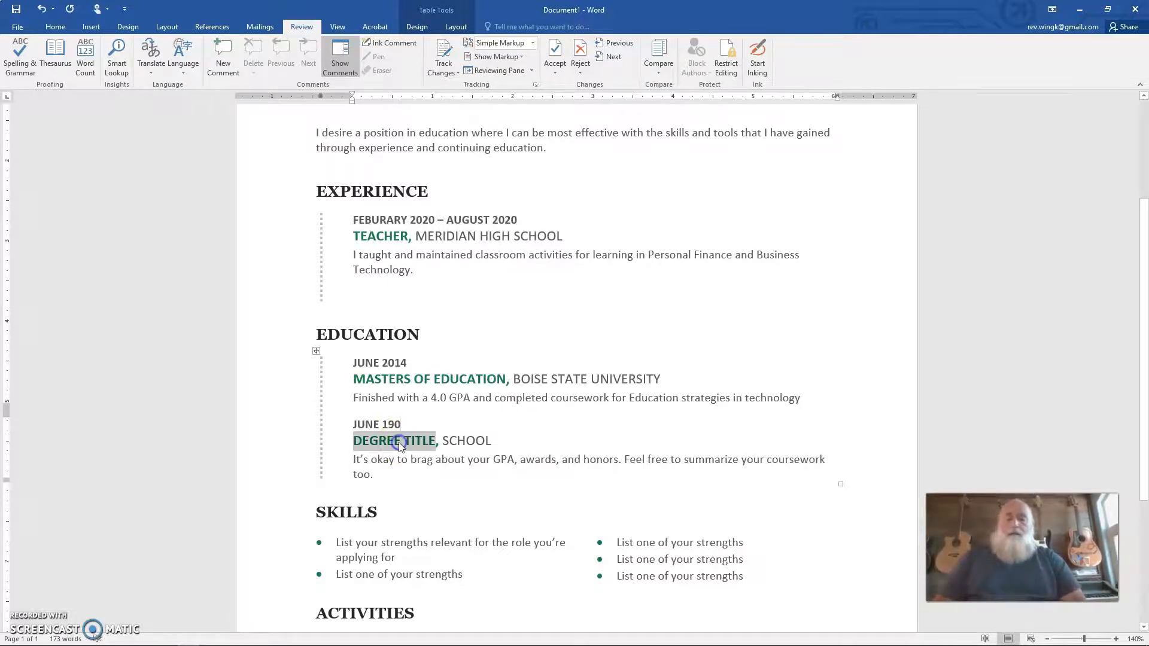
text(BACH)
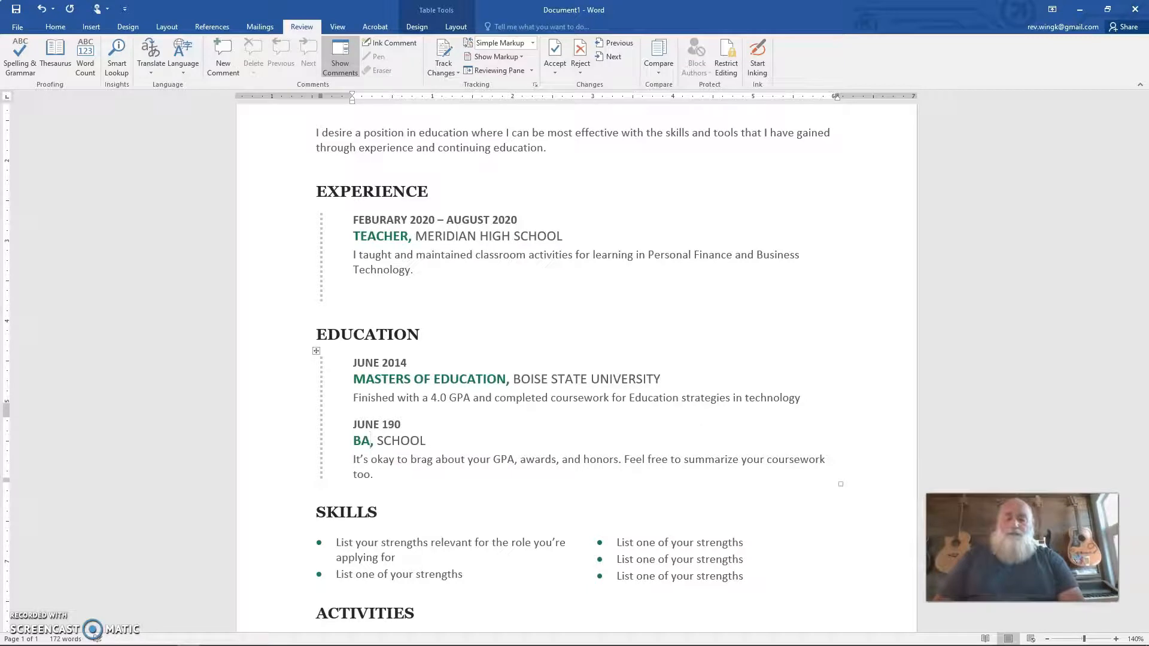
text(ELORS OF )
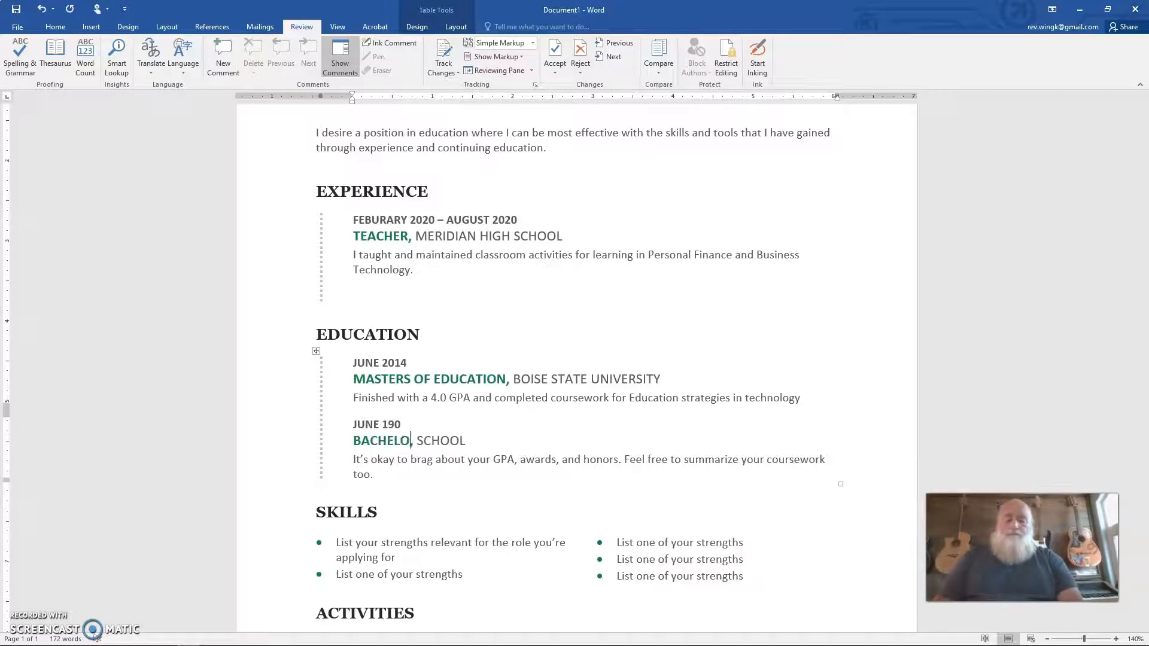
text(E)
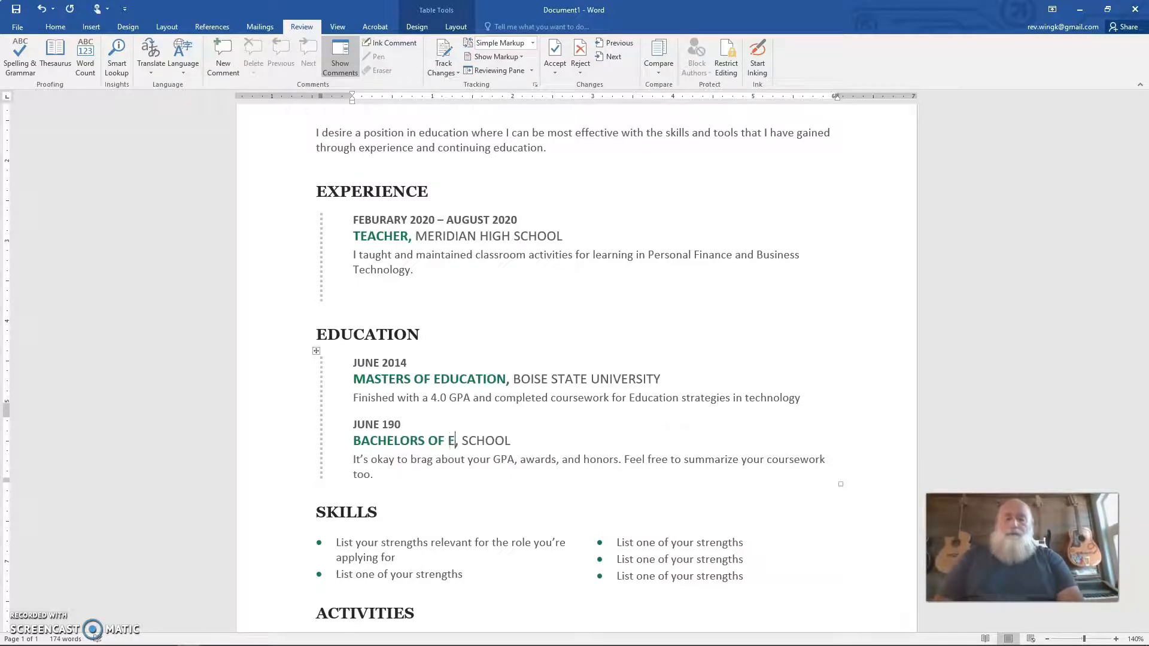
text(DUCATION)
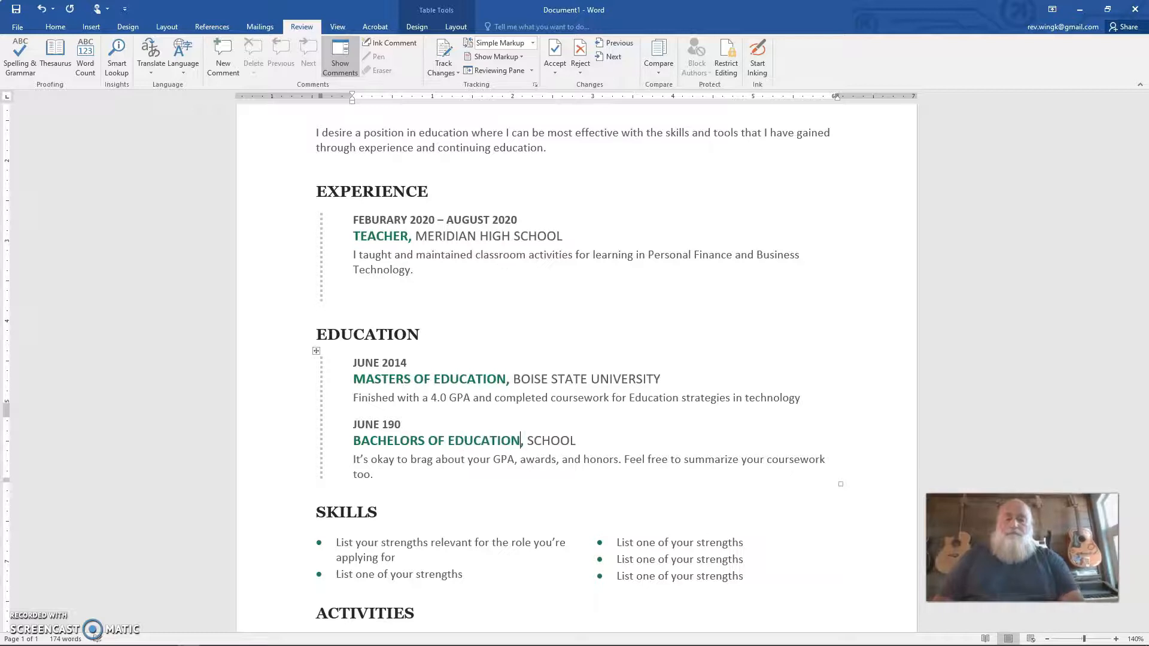
double_click(538, 440)
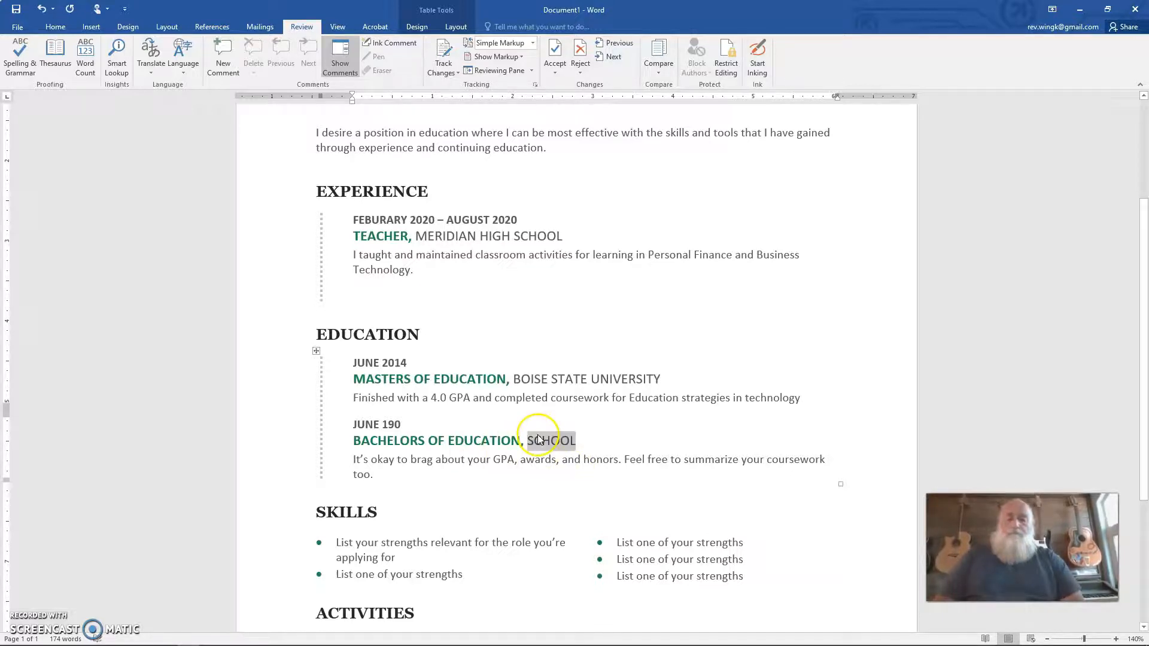
text(OR)
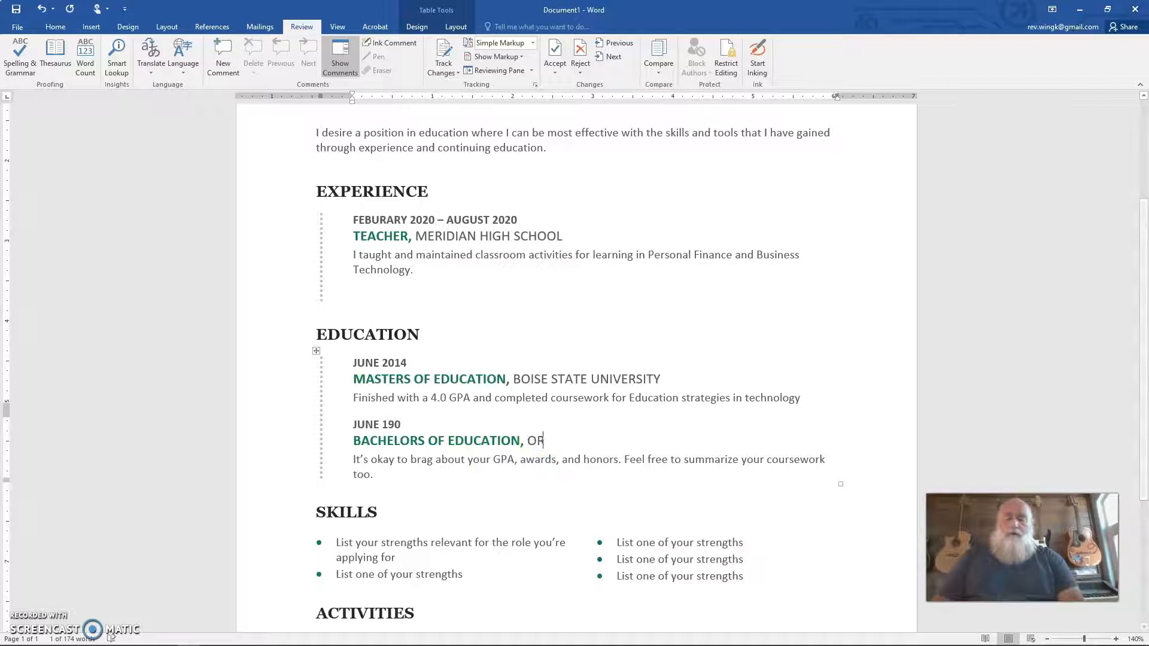
text(EGON STATE)
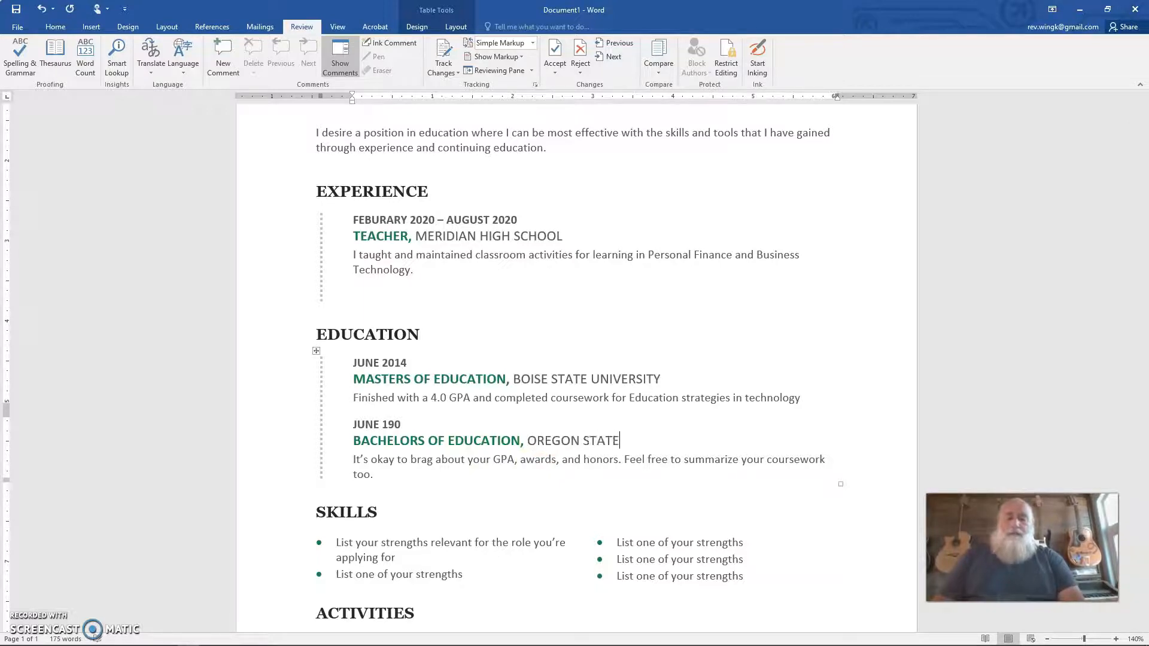
text( UNIVERSITY)
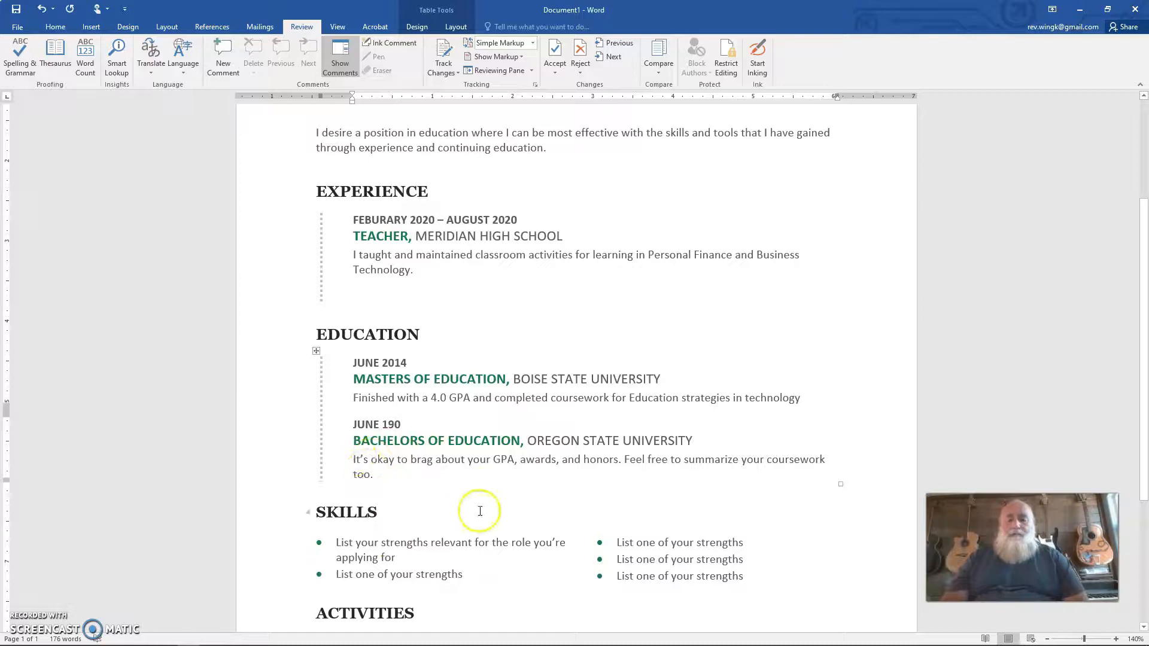
Step: Replace the first skill placeholder in the Skills section with Microsoft Office
scroll(478, 511, down, 4)
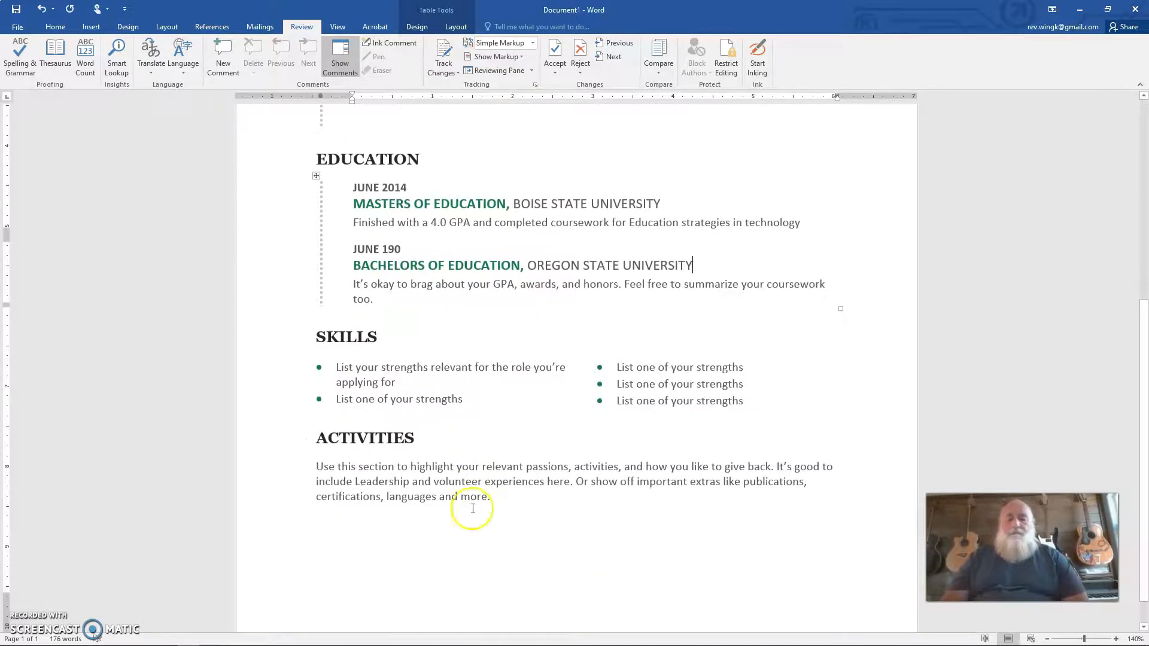
click(338, 368)
click(338, 368)
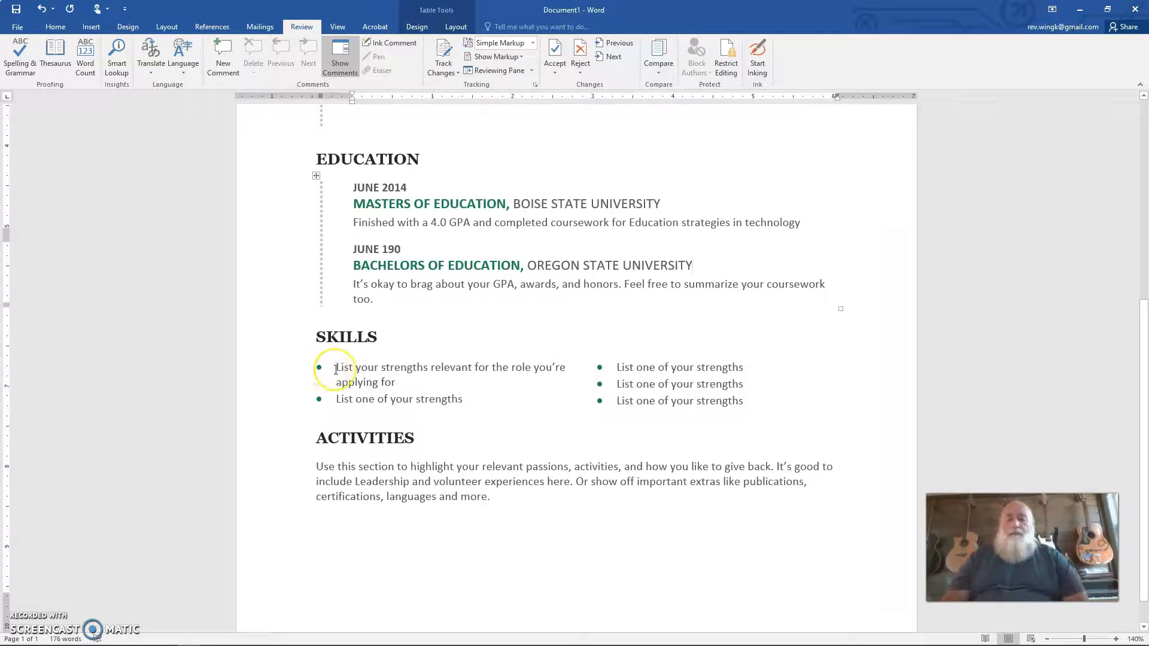
triple_click(336, 369)
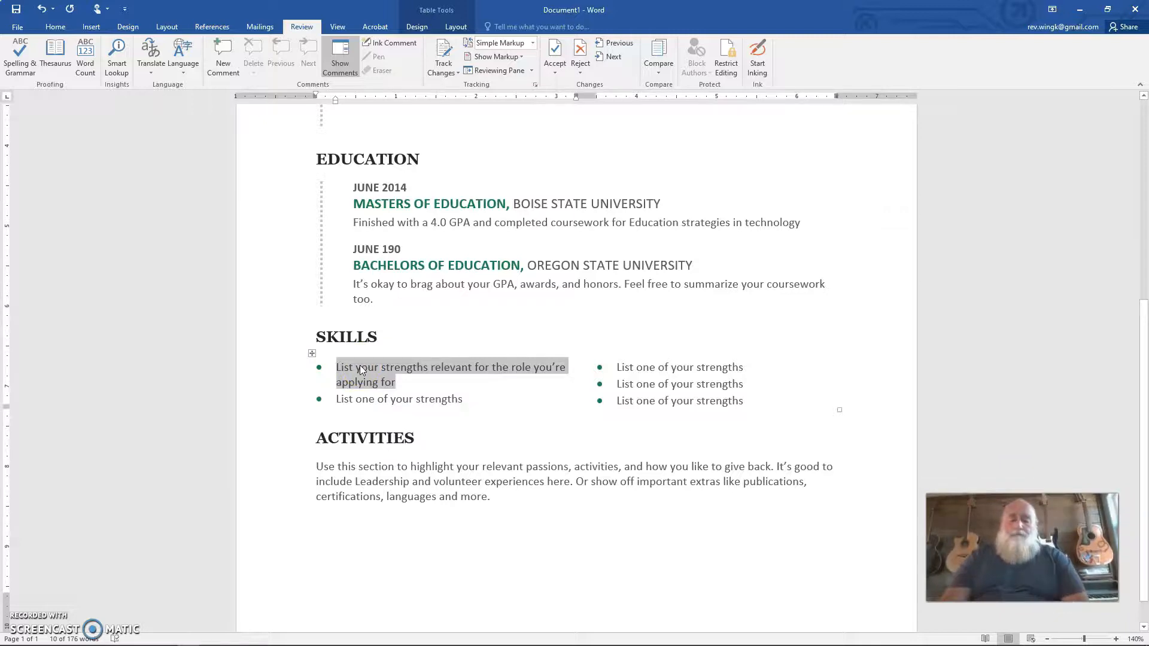
key(BackSpace)
text(Office)
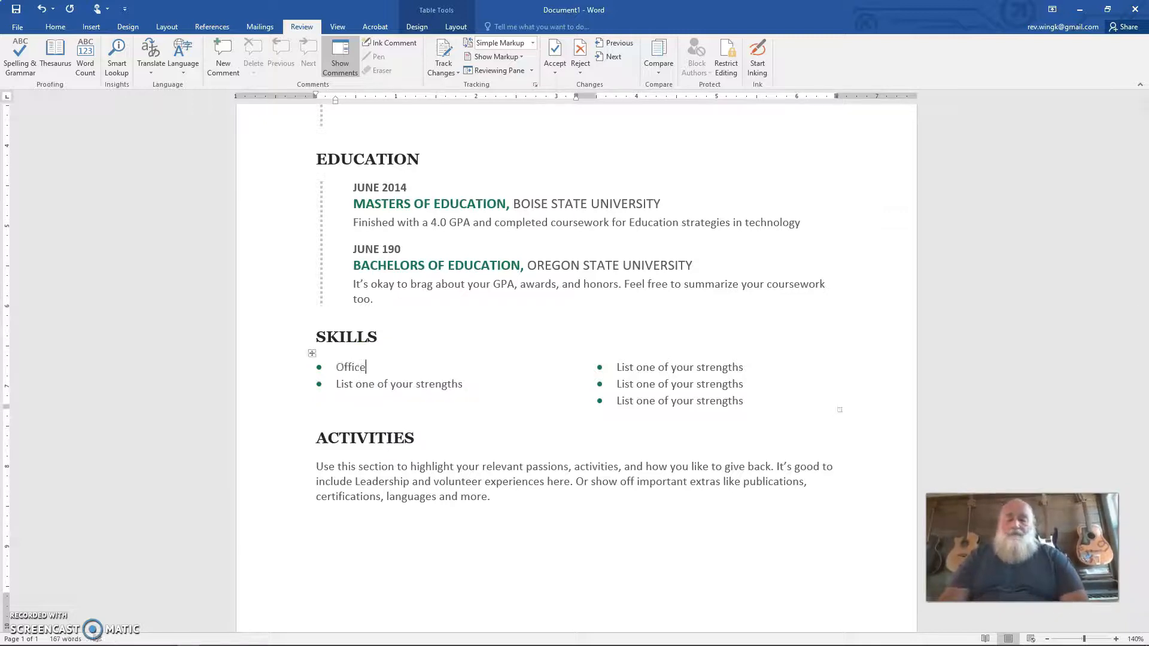
key(BackSpace)
key(BackSpace)
key(BackSpace)
key(BackSpace)
text(M)
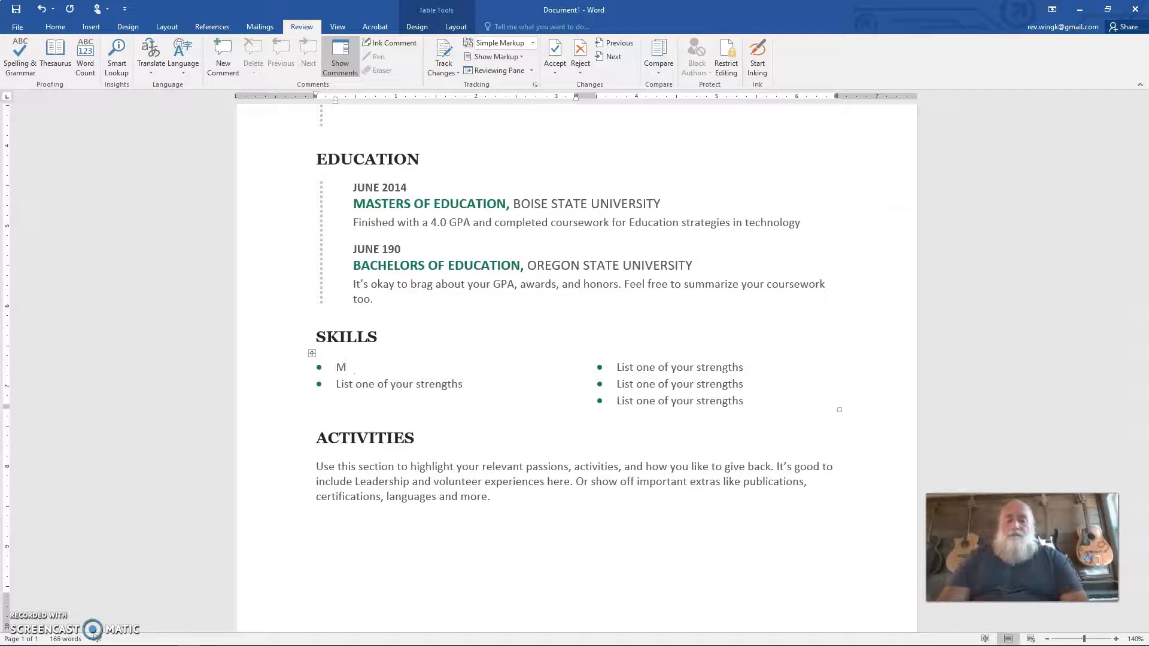
text(icrosoft)
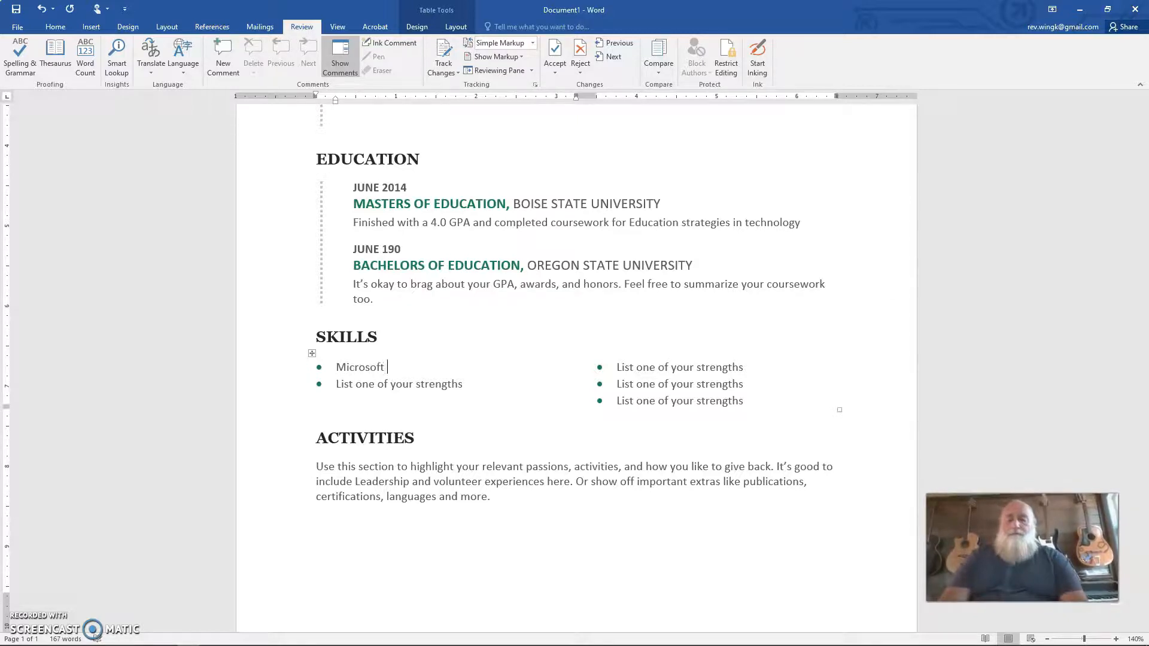
text( Office)
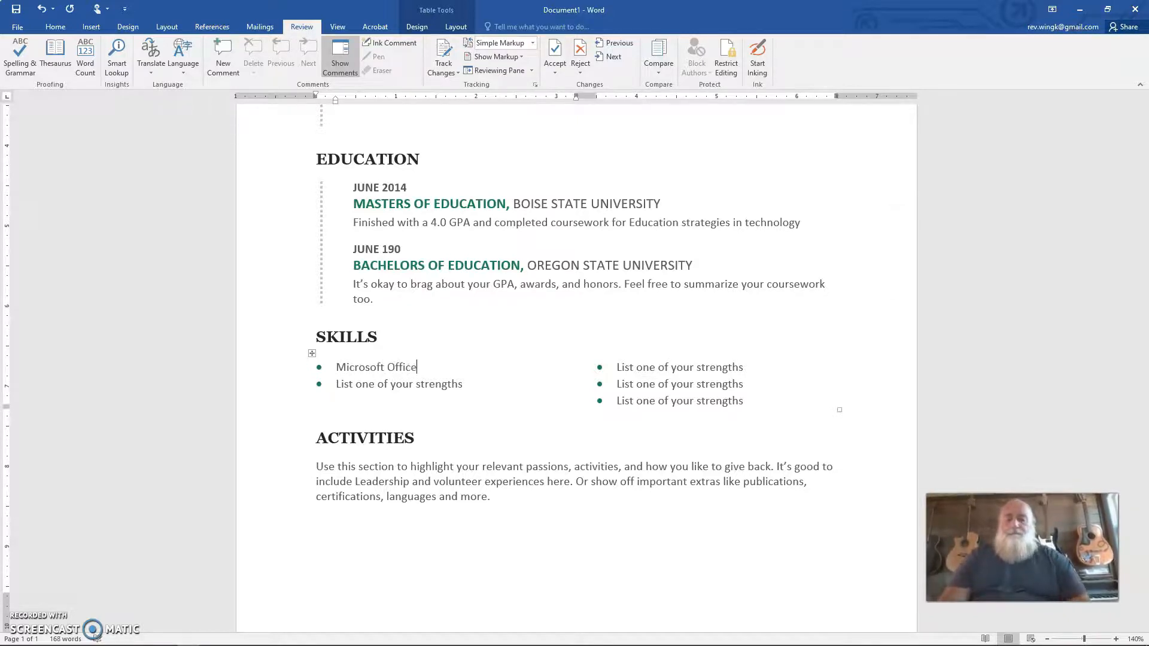
Step: Replace the second skill placeholder with Adobe Creative Cloud
click(409, 385)
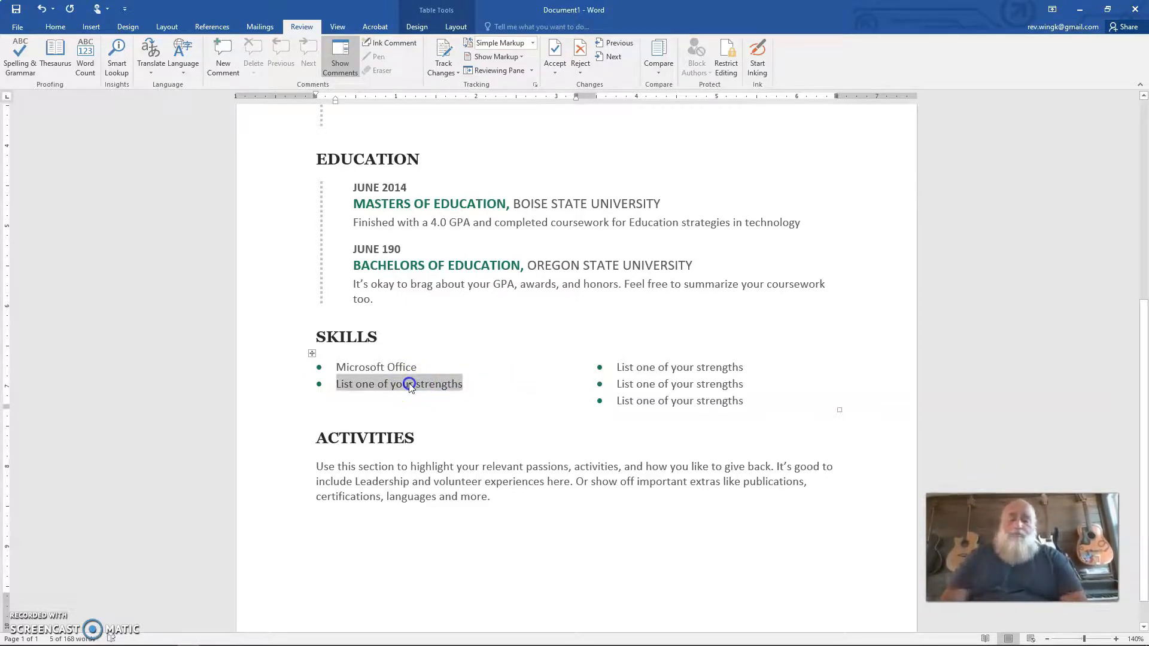
text(Adobe)
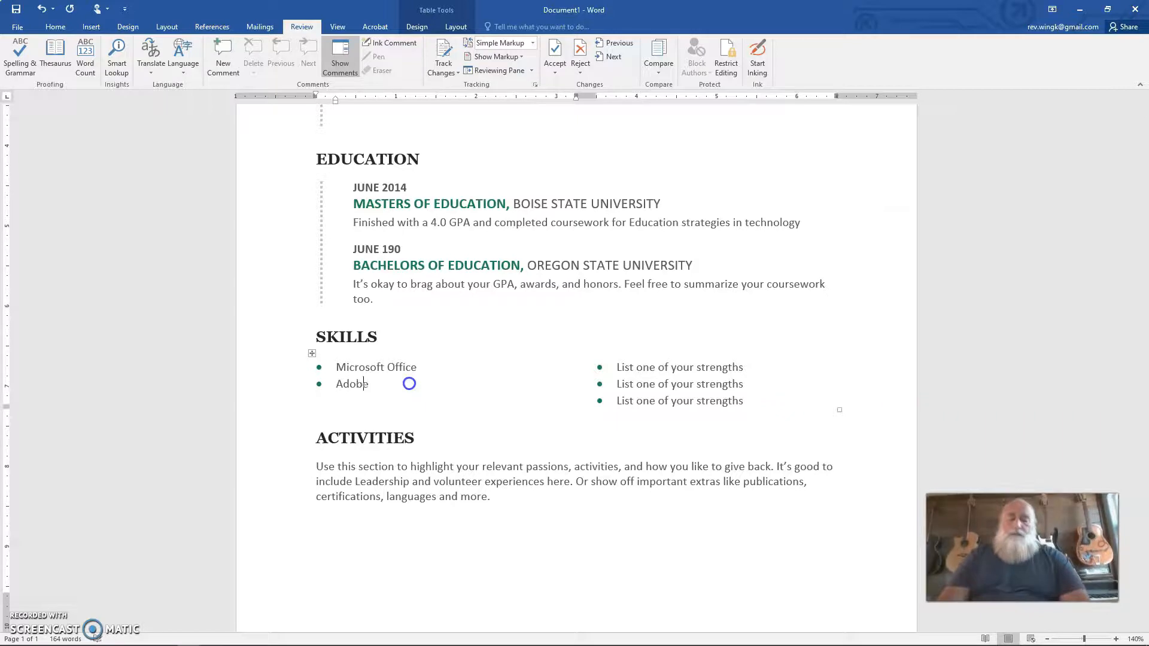
text( Creati)
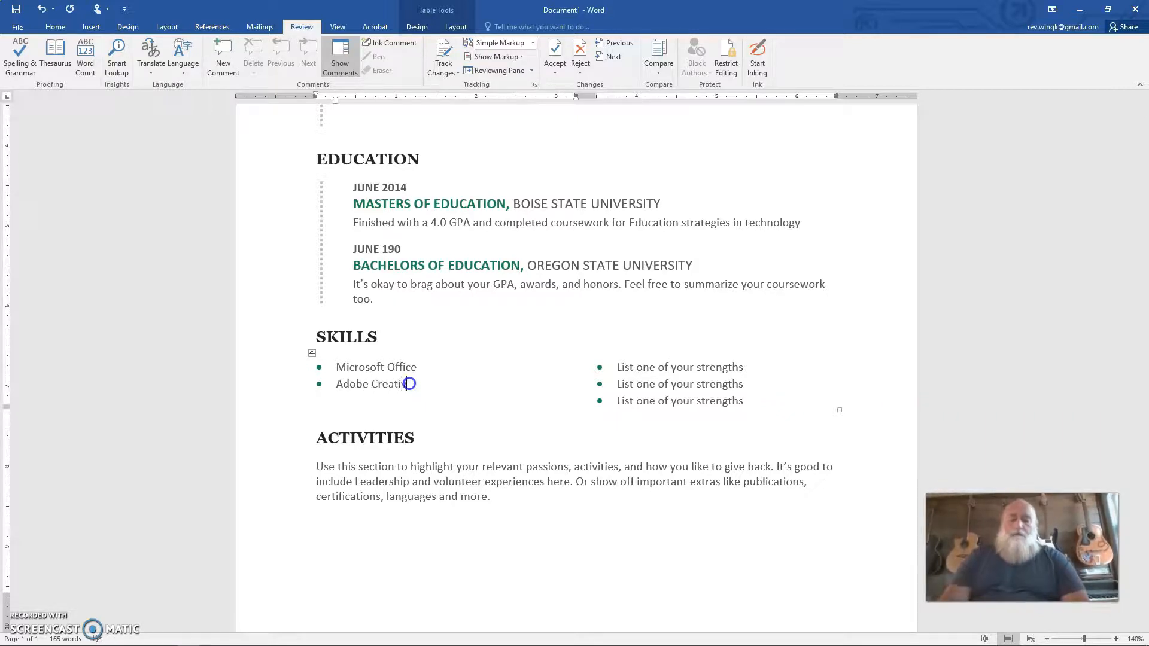
text(ve Cloud)
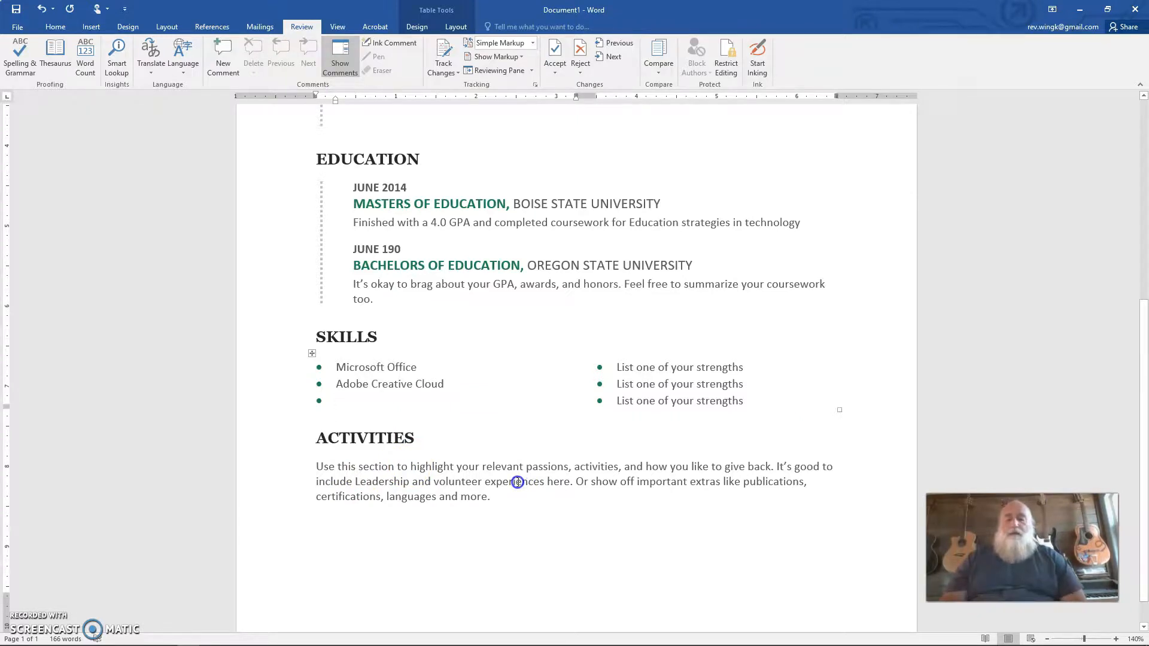
scroll(518, 482, down, 1)
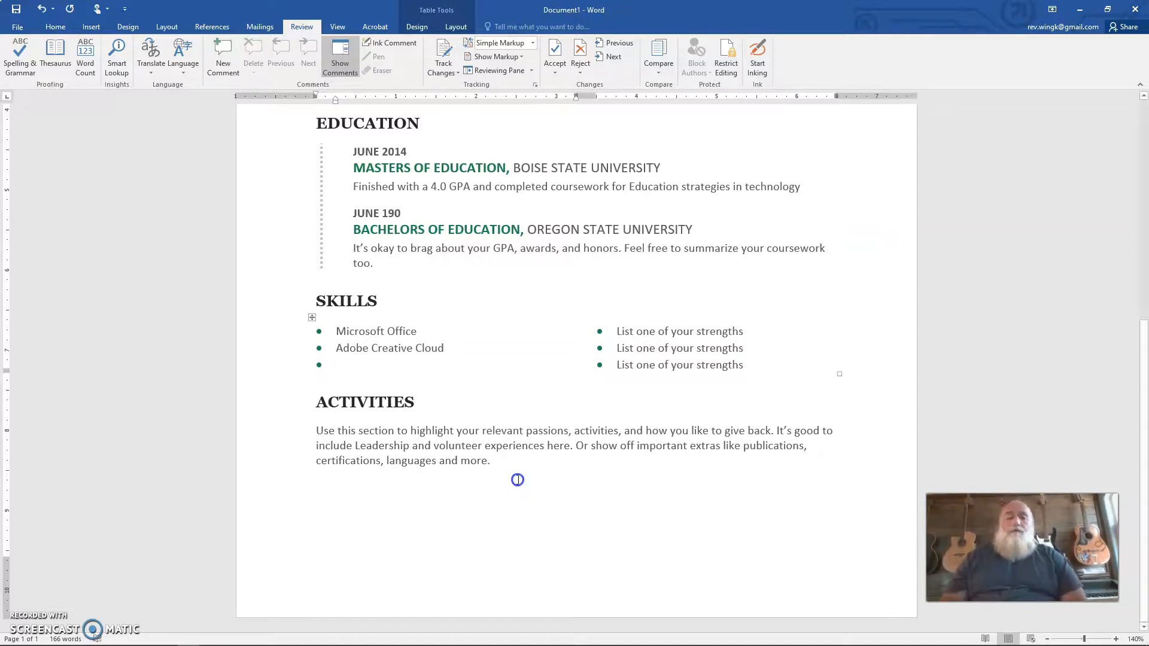
scroll(517, 482, up, 5)
scroll(518, 480, up, 5)
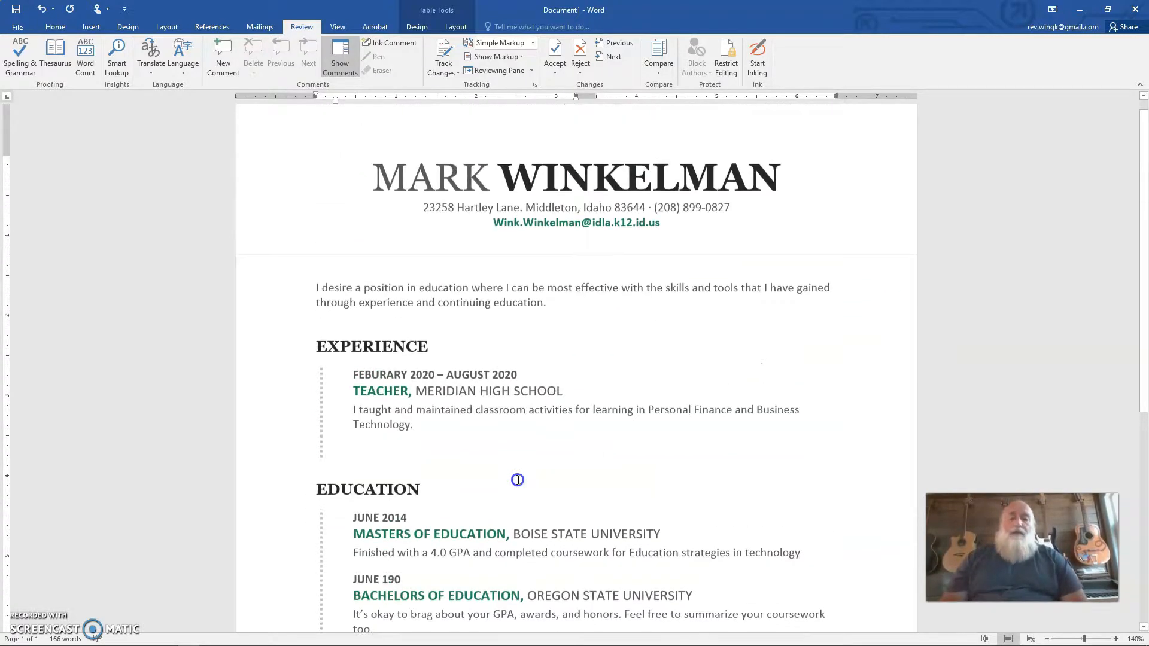
Step: Delete the placeholder description text under the second education entry, leaving an empty line
scroll(518, 480, down, 10)
scroll(517, 479, up, 5)
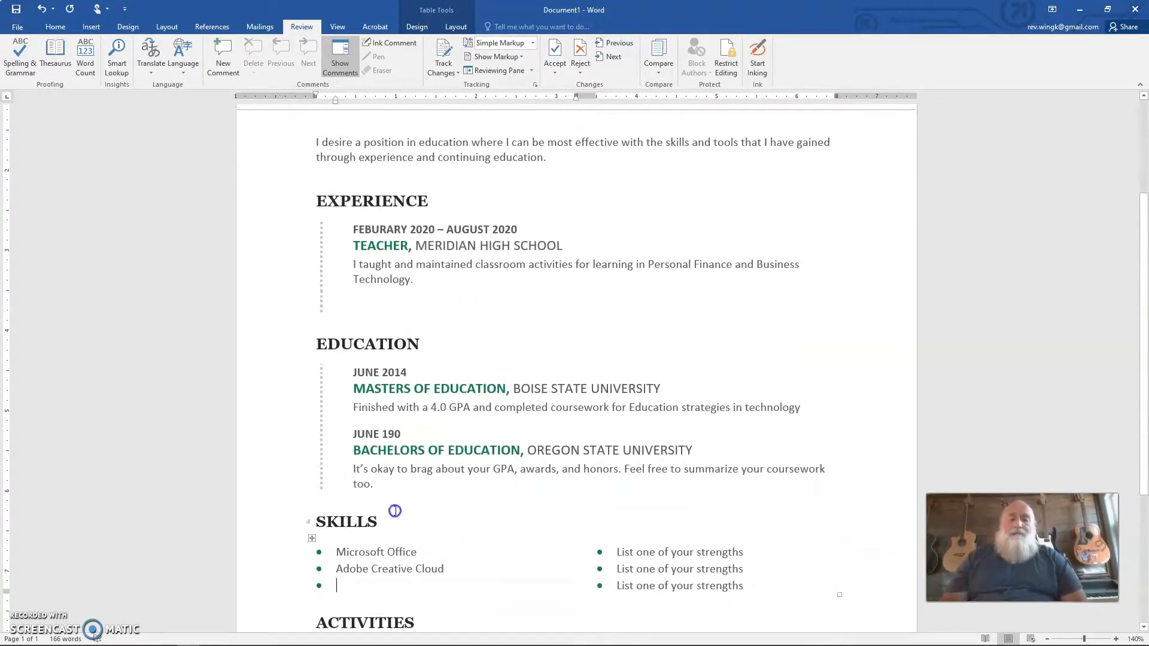
double_click(364, 503)
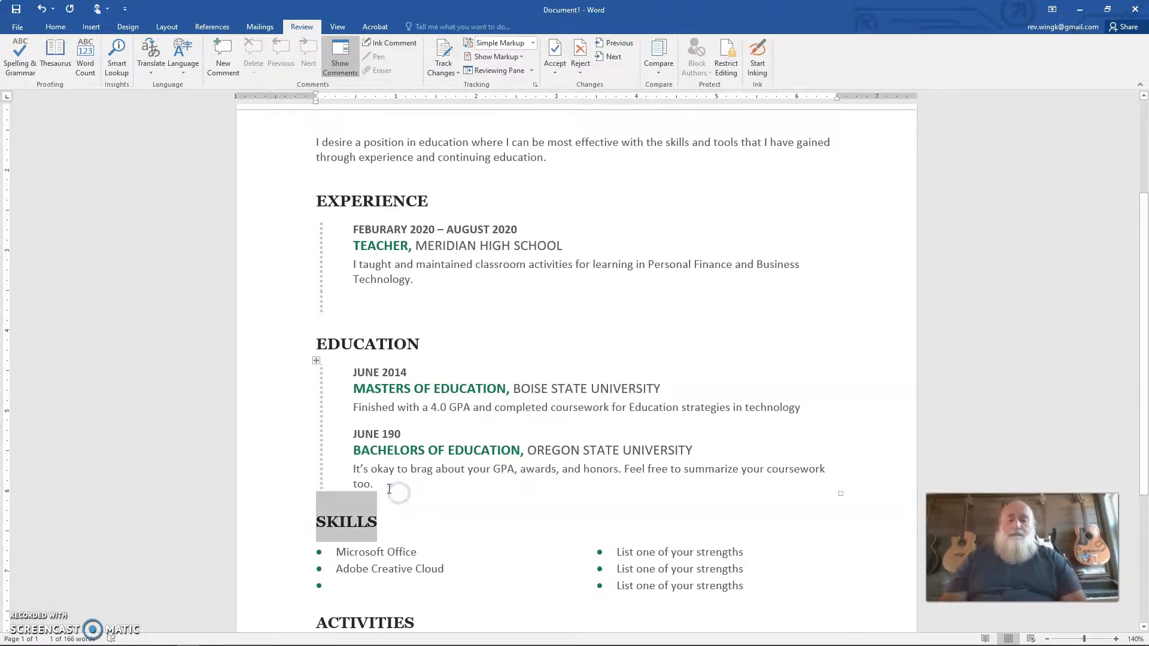
triple_click(388, 488)
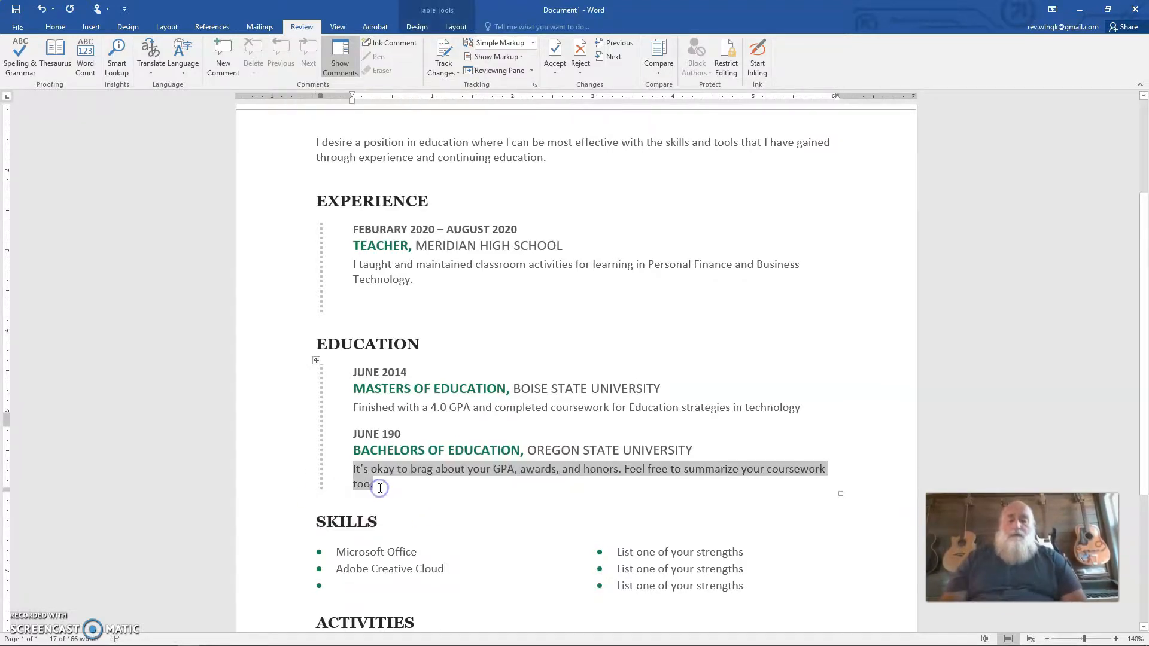
key(Delete)
key(Return)
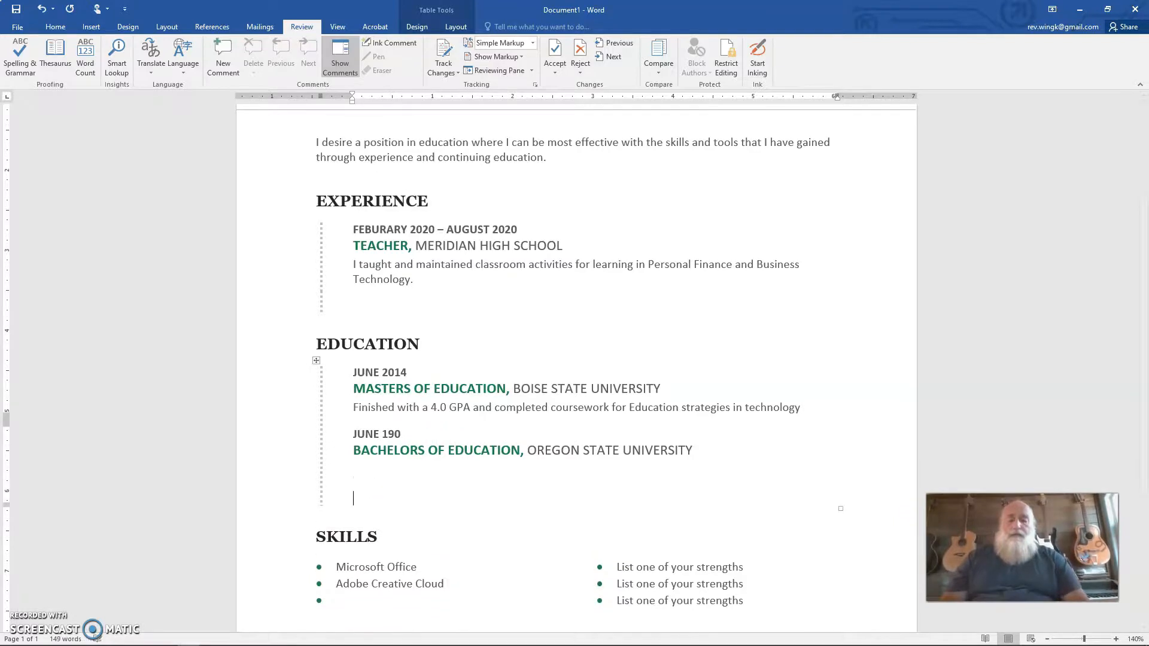
scroll(380, 488, down, 5)
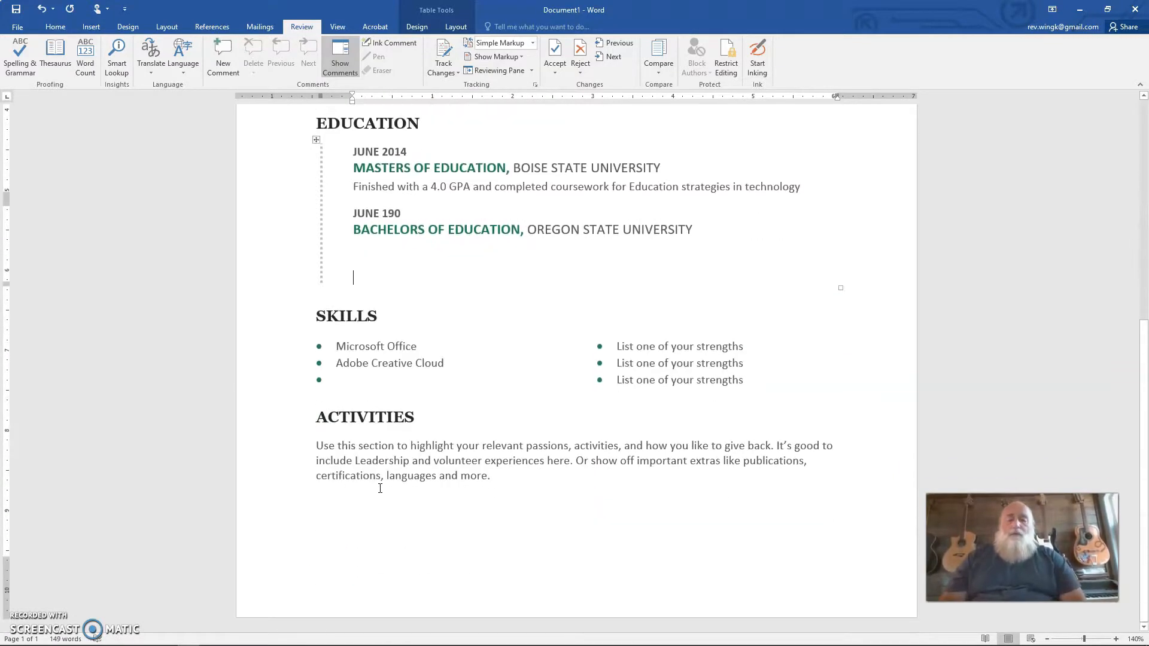
click(334, 378)
scroll(423, 388, up, 9)
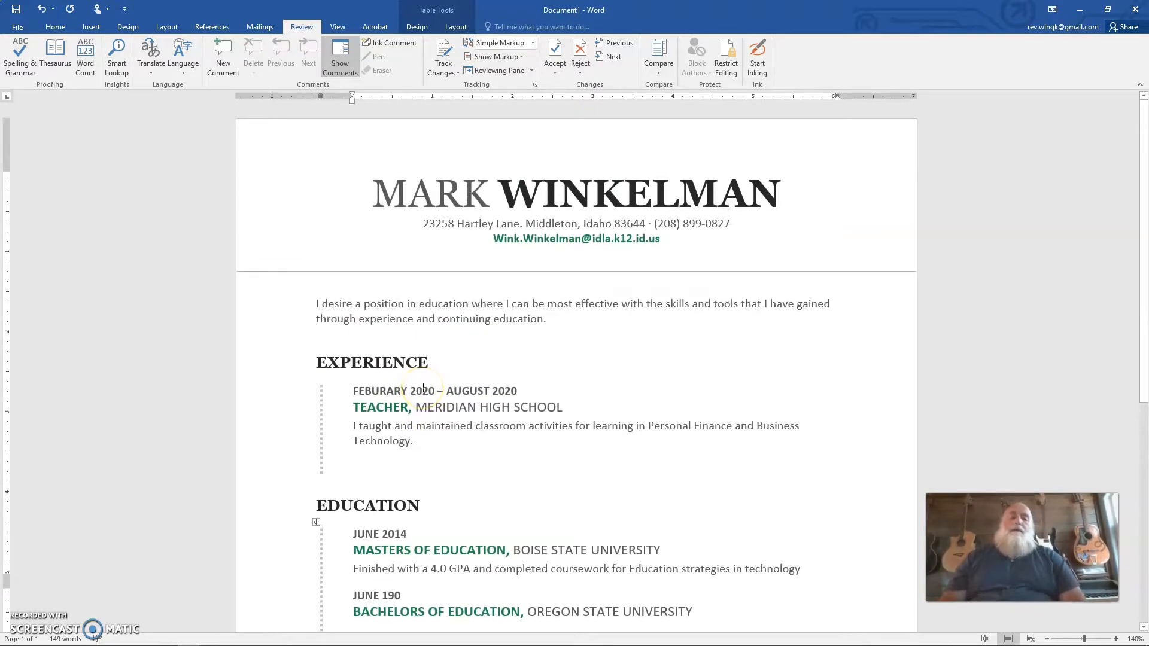
scroll(423, 387, down, 9)
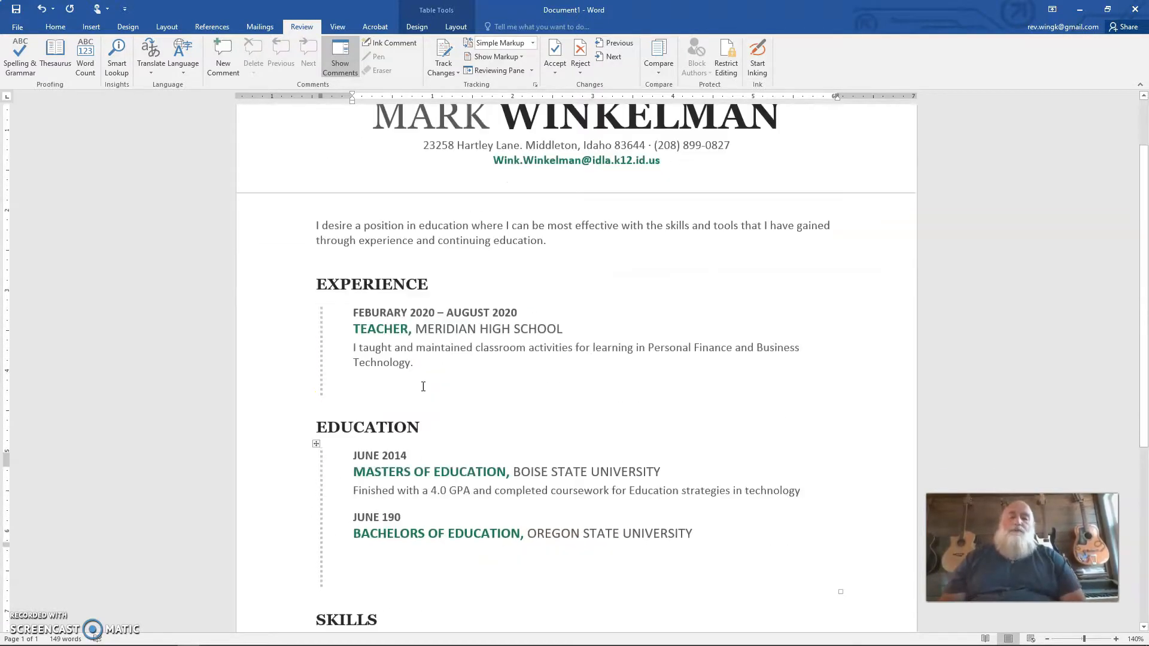
Step: Open the Save As options to save the resume document
click(17, 27)
click(38, 147)
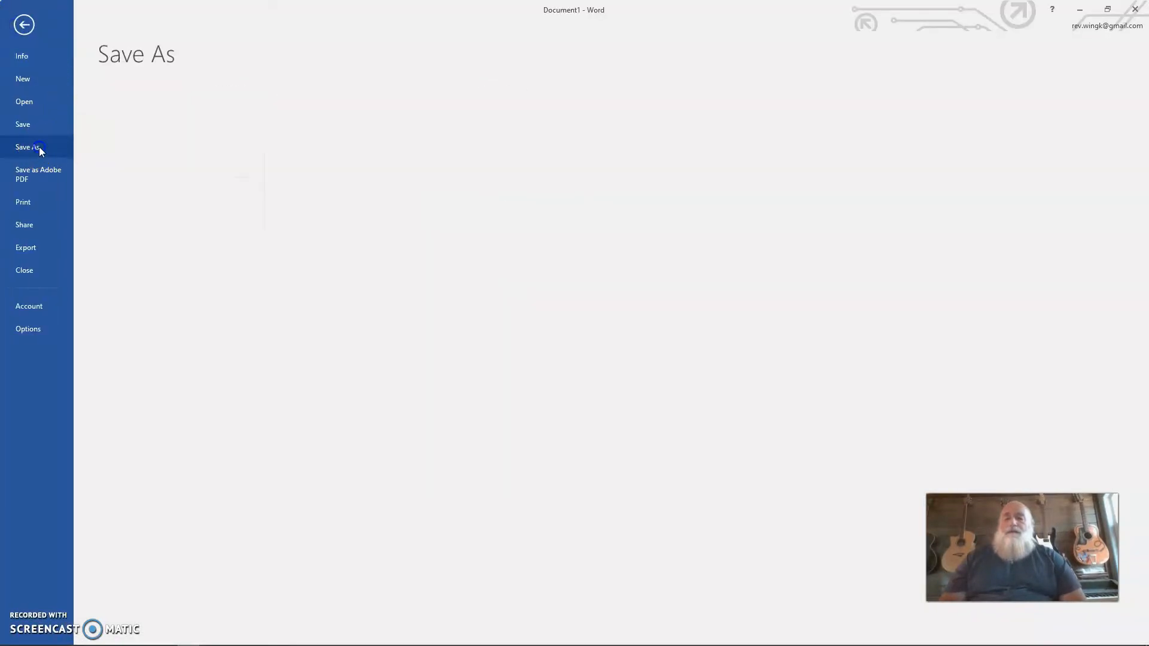